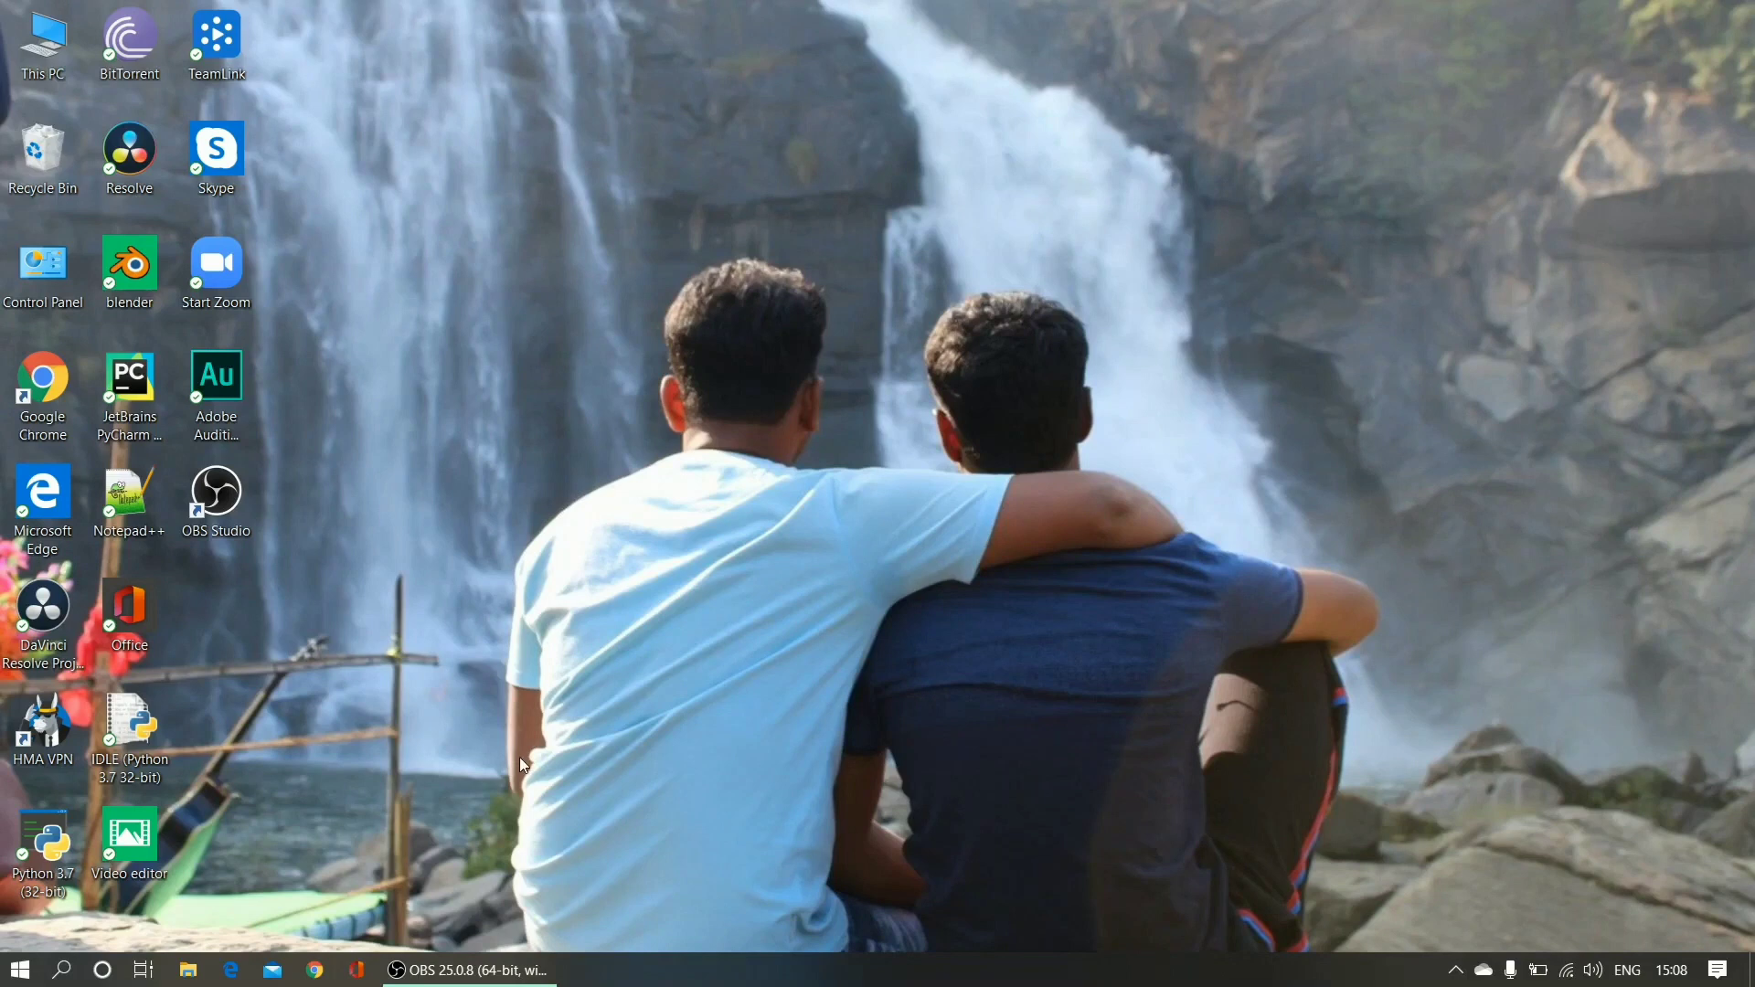
Launch Google Chrome from the Windows taskbar.
{"action": "left_click", "coordinate": [314, 971]}
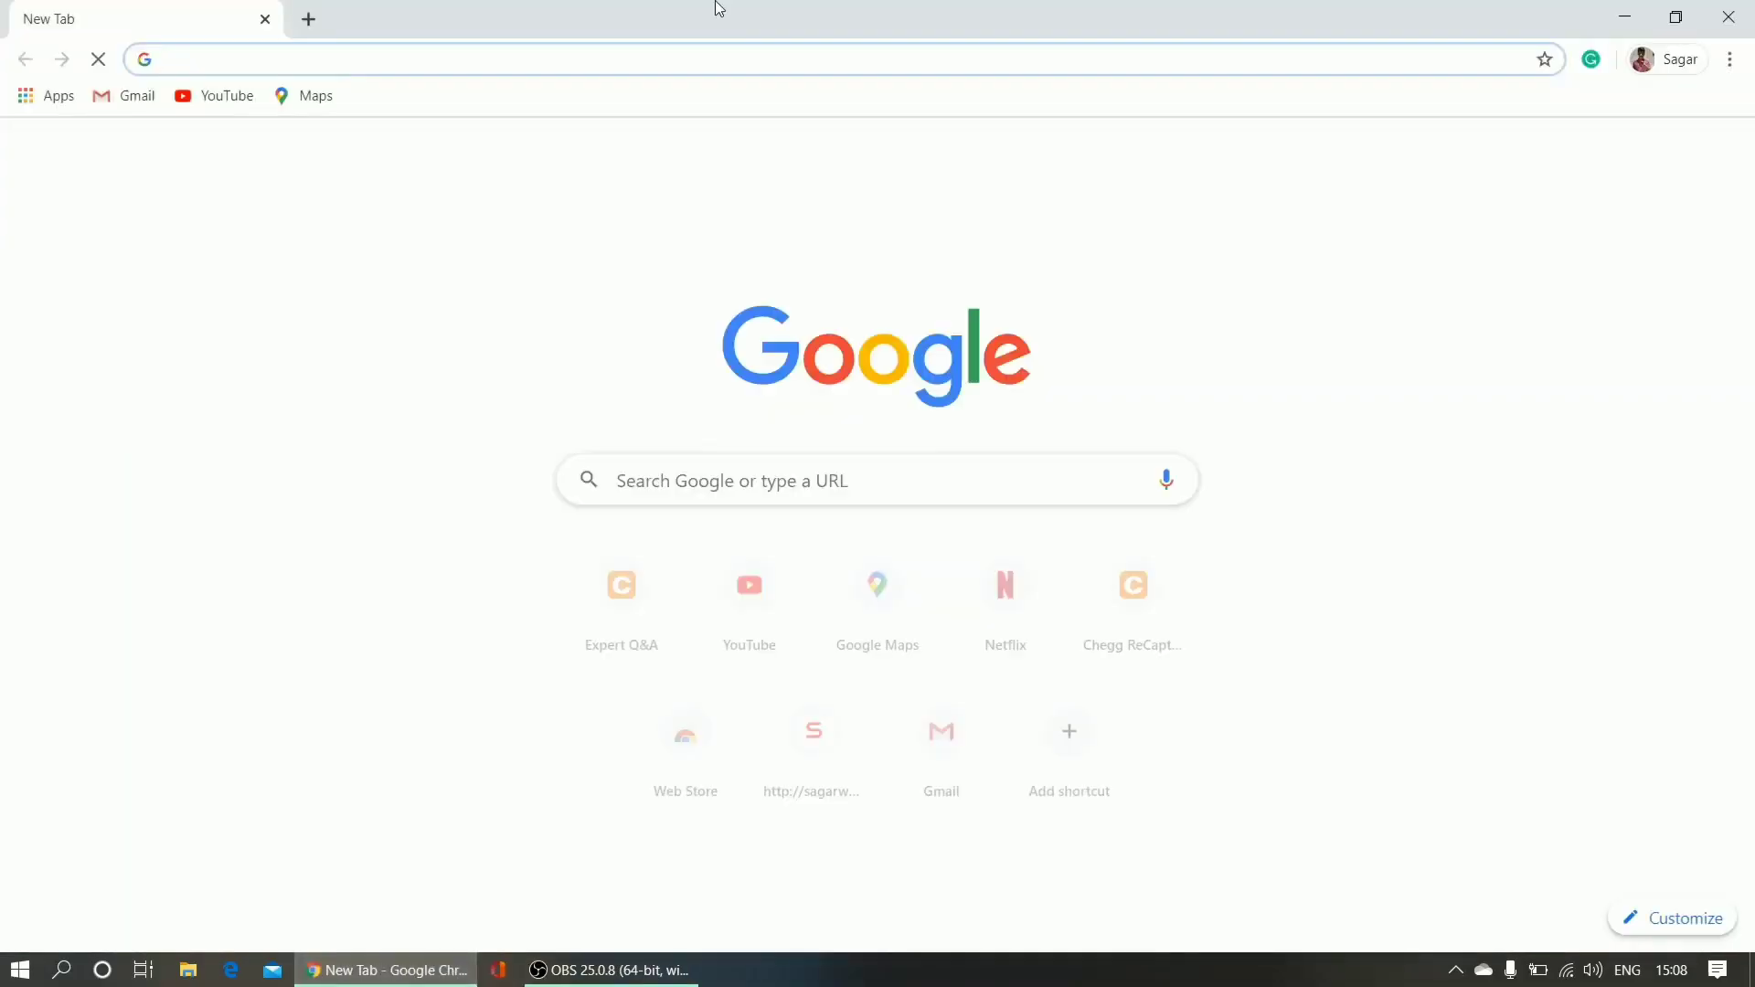
Go to sslforfree.com in the new tab.
{"action": "type", "text": "sslf"}
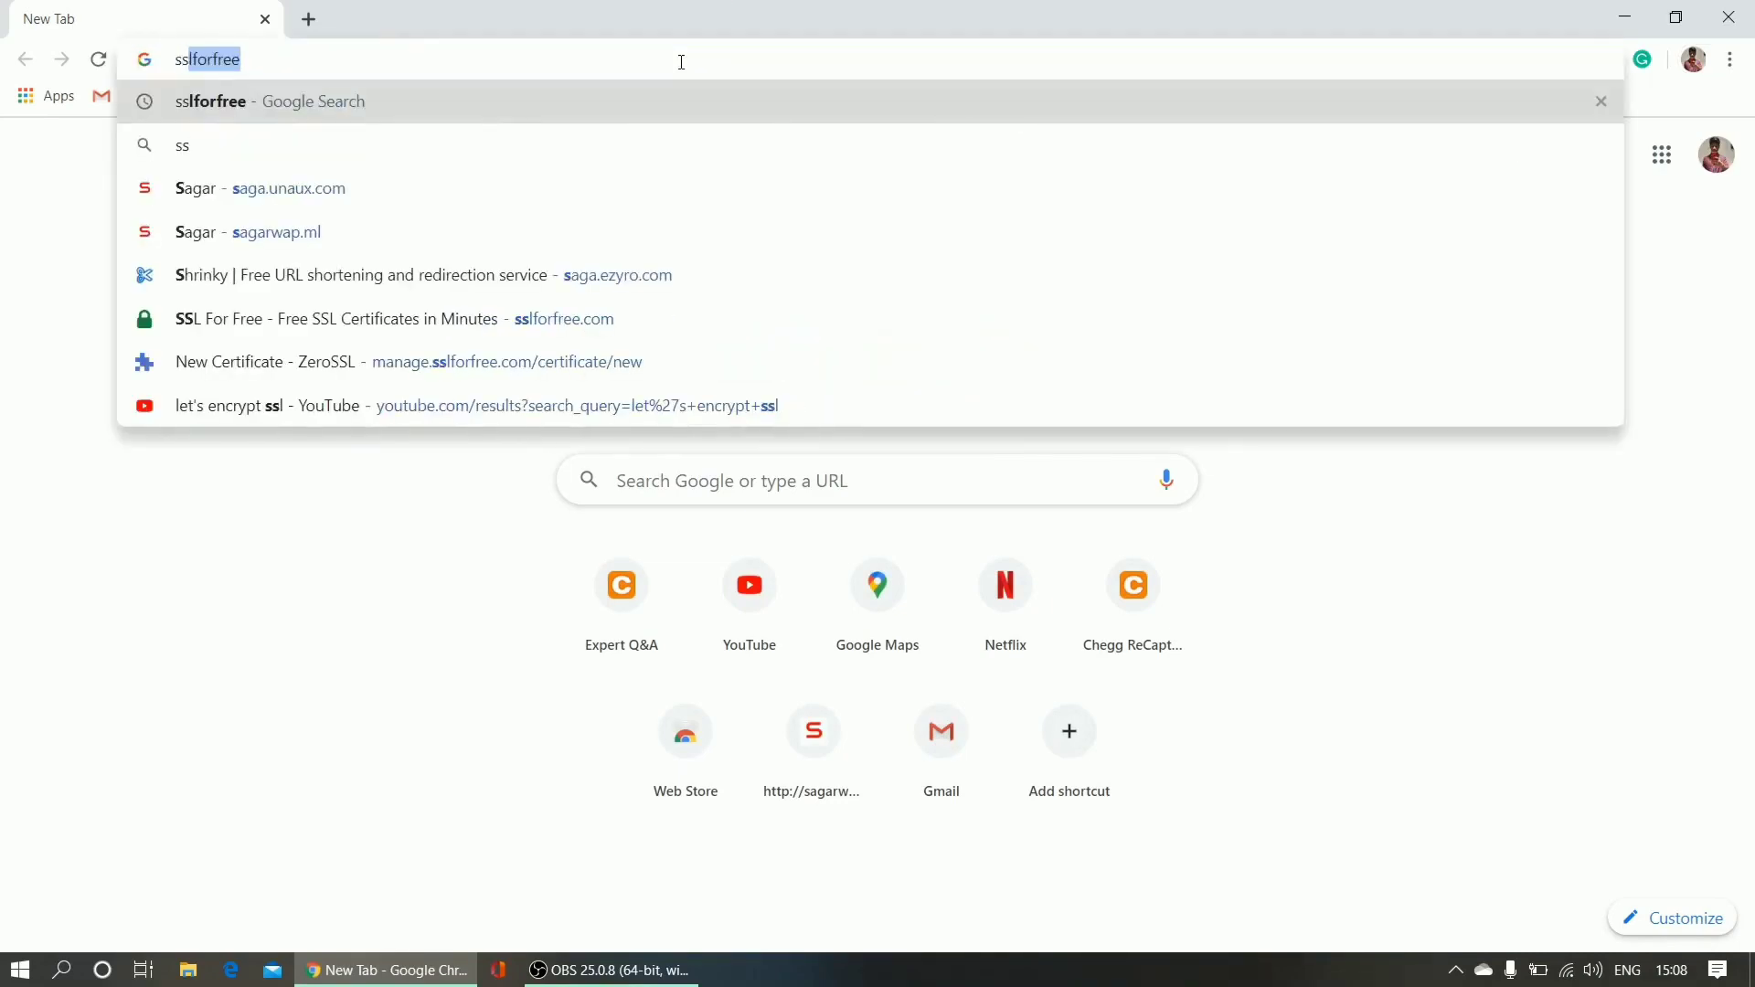
{"action": "type", "text": "or"}
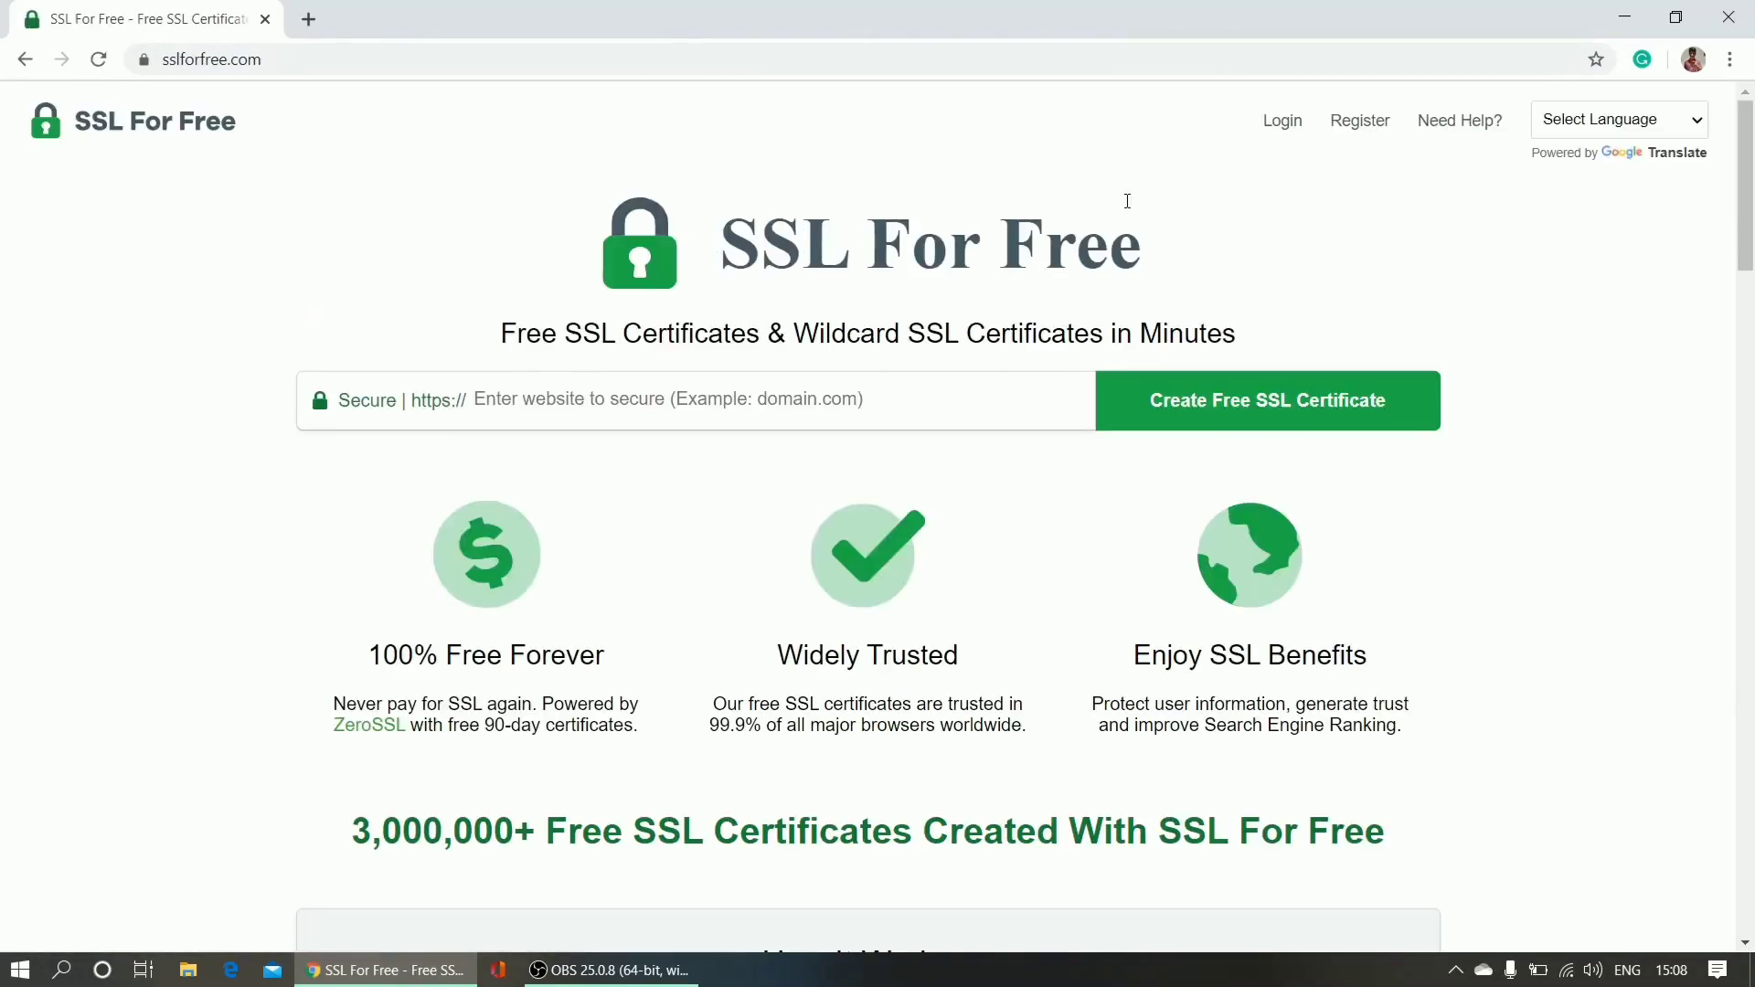
Log in to the ZeroSSL dashboard and start a New Certificate.
{"action": "left_click", "coordinate": [1380, 131]}
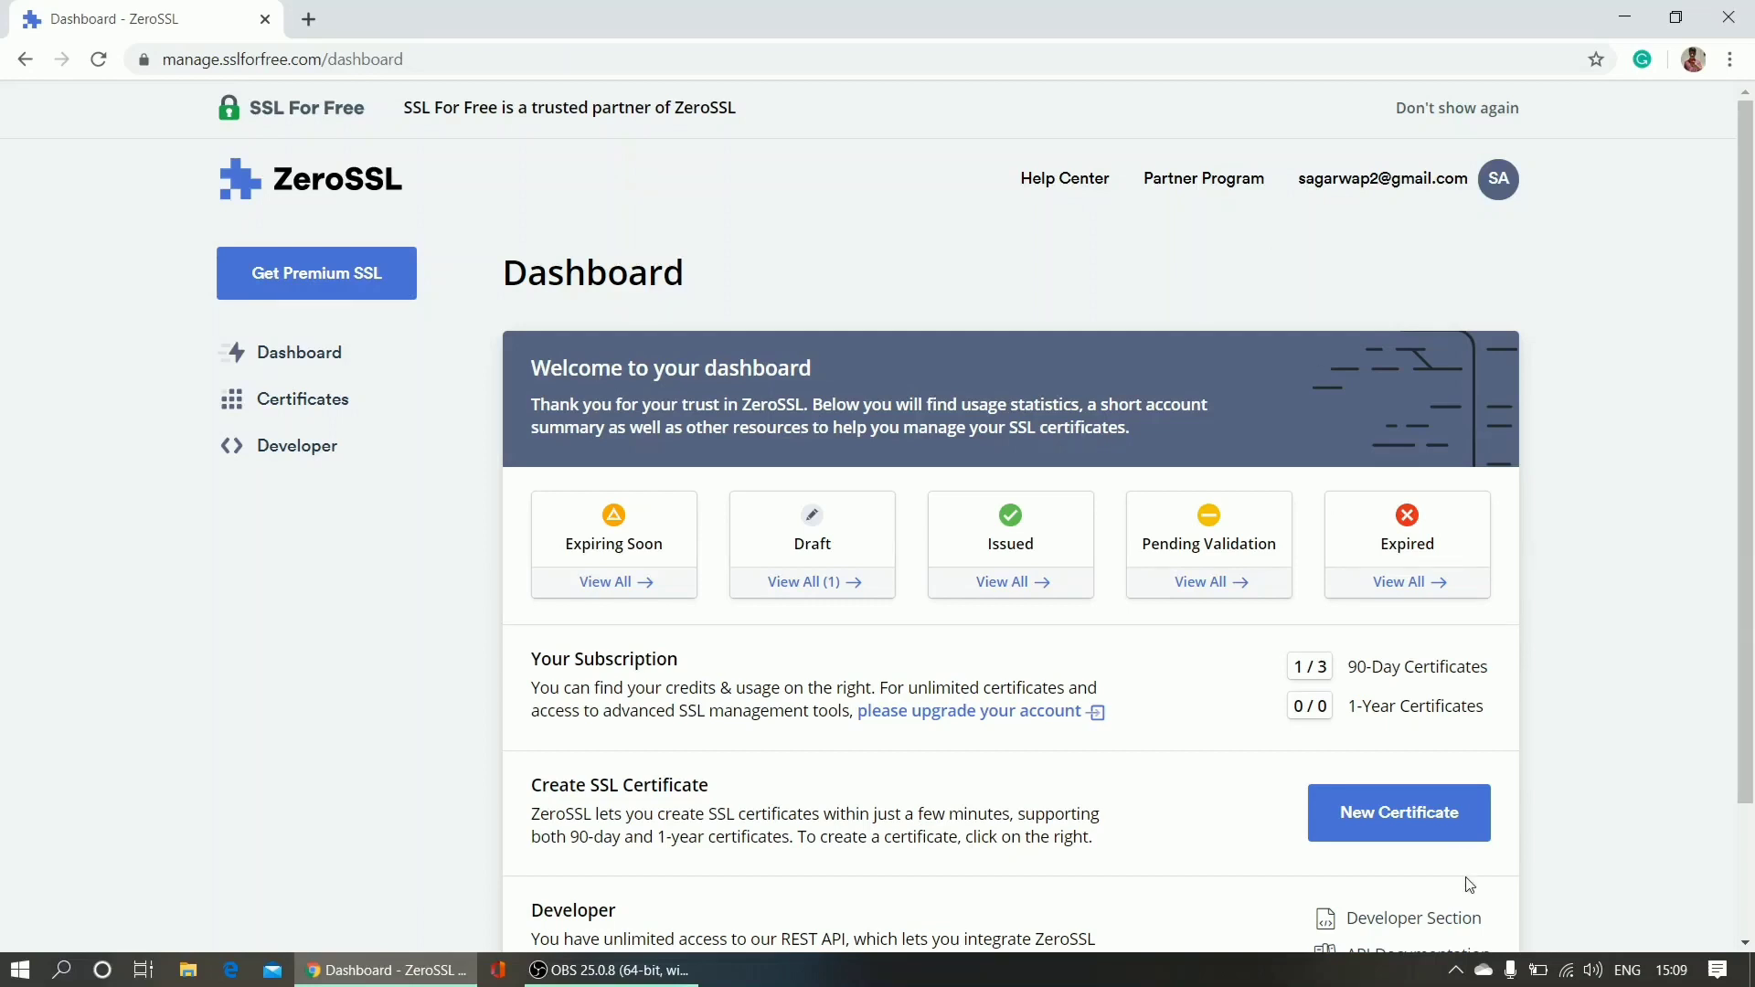
{"action": "left_click", "coordinate": [1447, 841]}
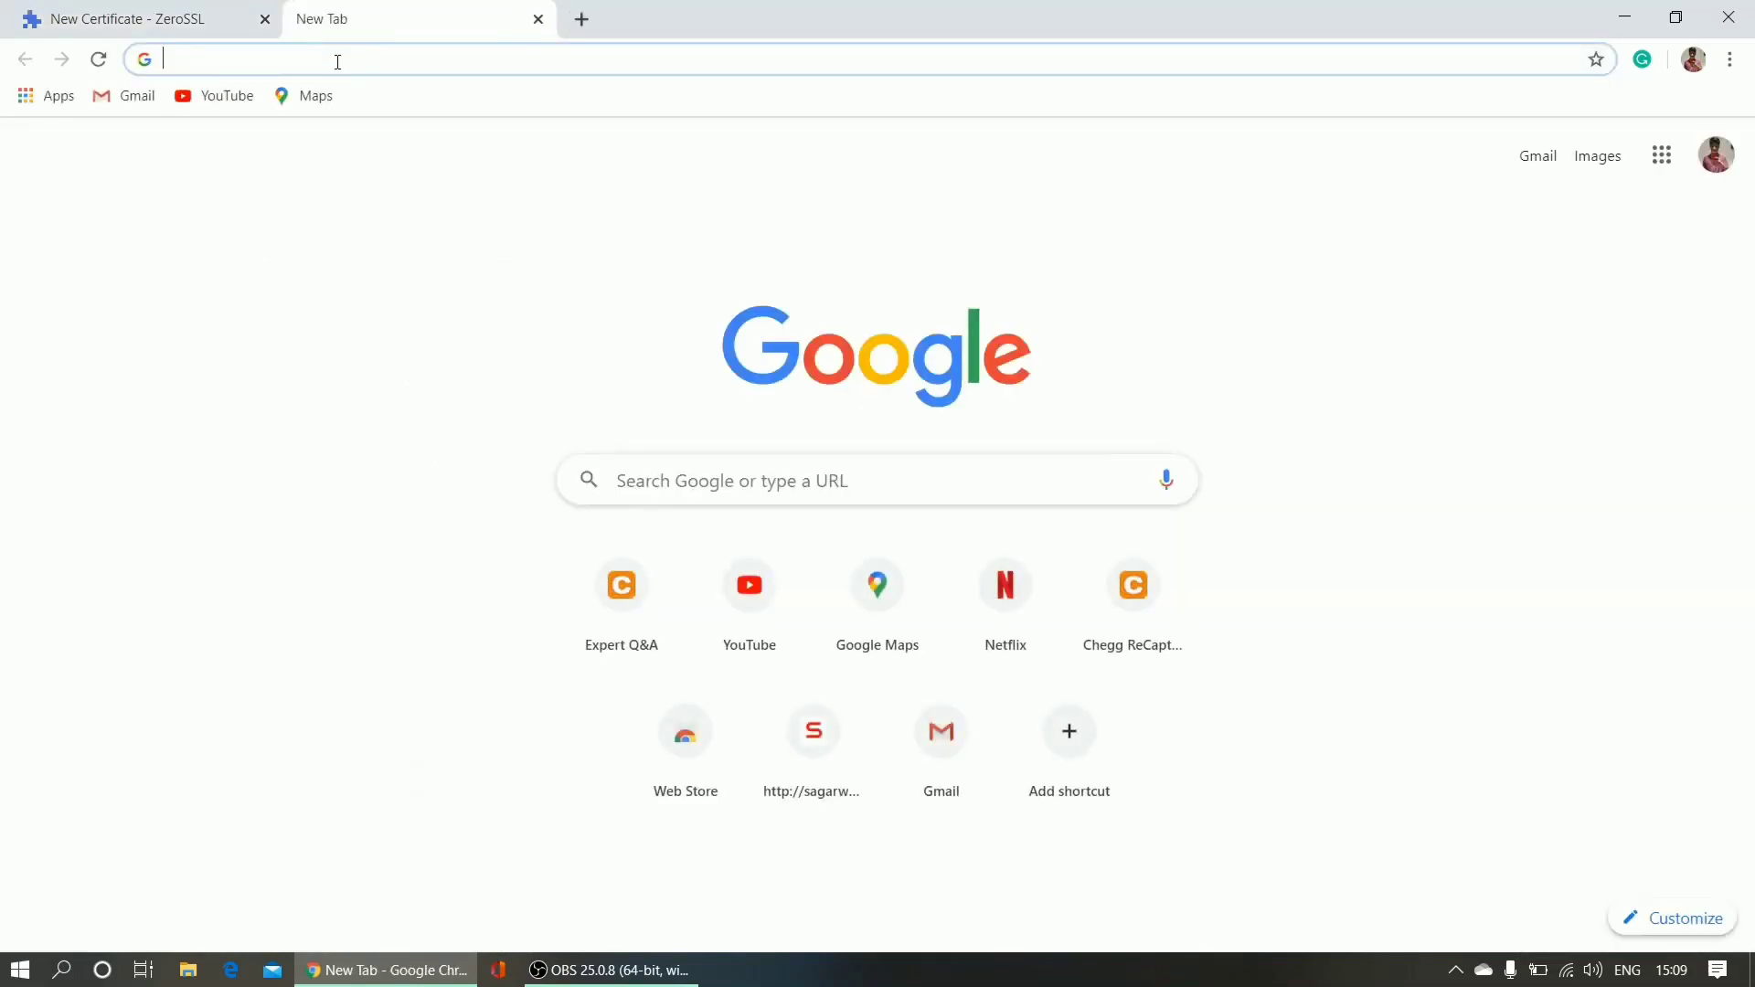
Load urlsa.ga and view its site info showing the connection is not secure.
{"action": "type", "text": "urlsa.ga"}
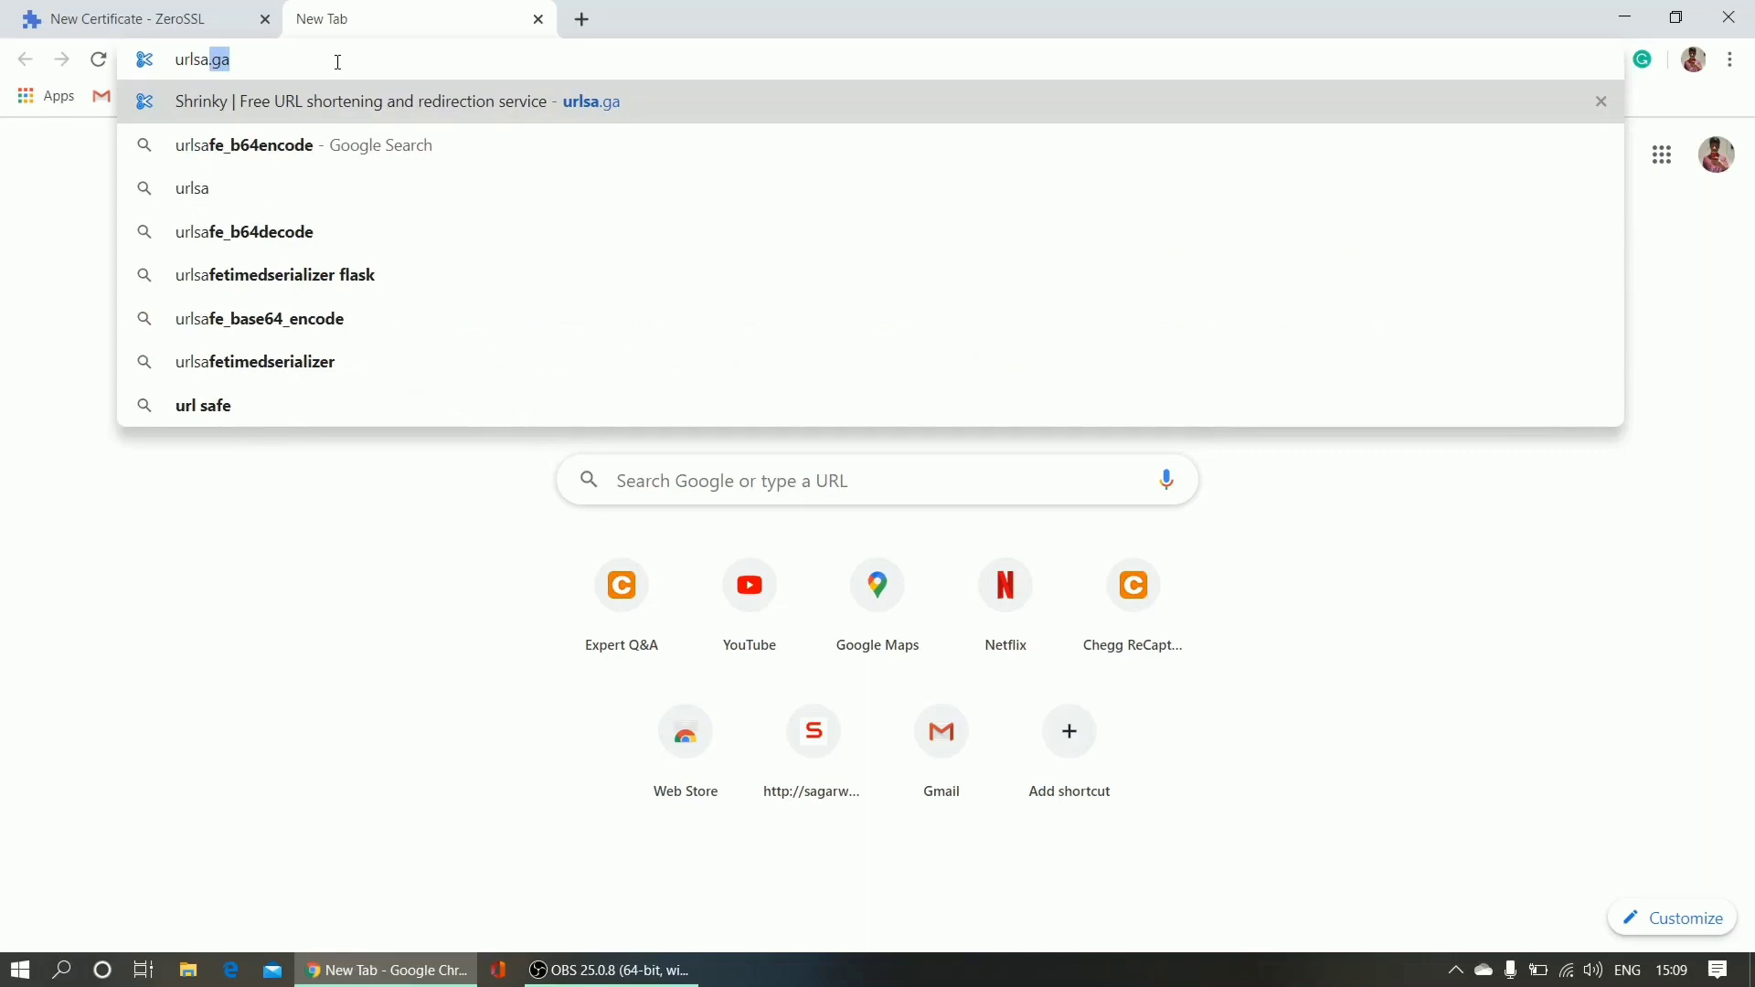
{"action": "left_click", "coordinate": [350, 106]}
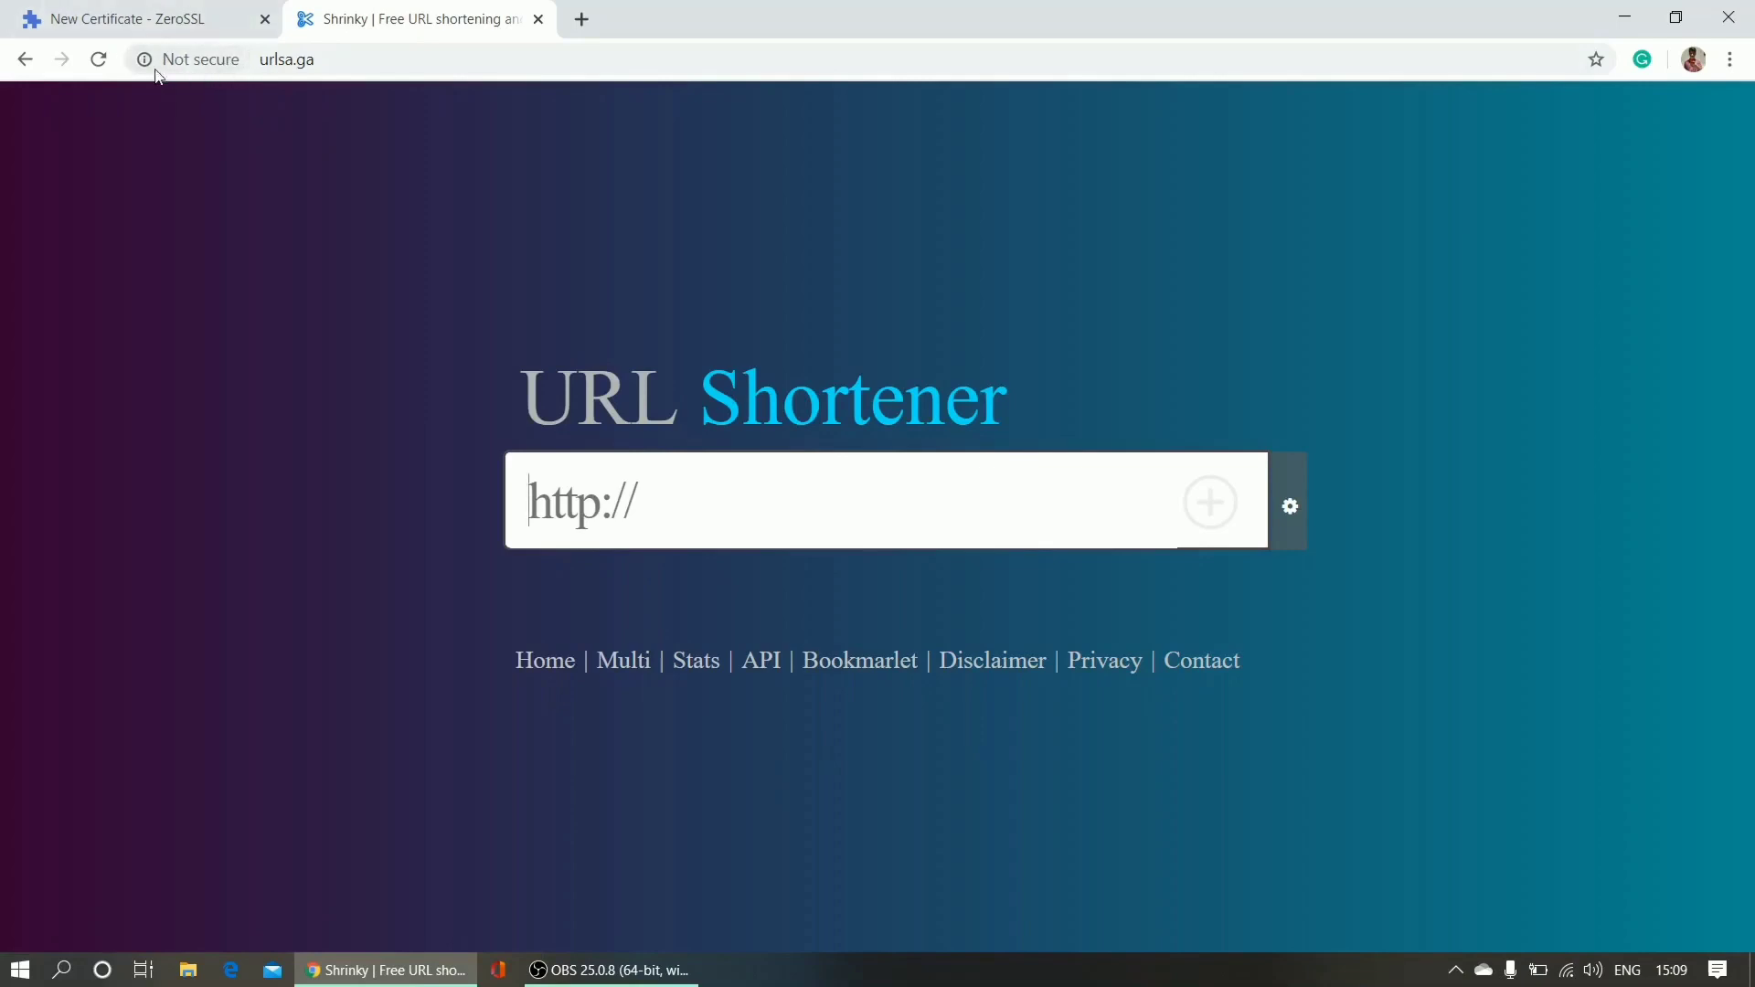
{"action": "left_click", "coordinate": [194, 59]}
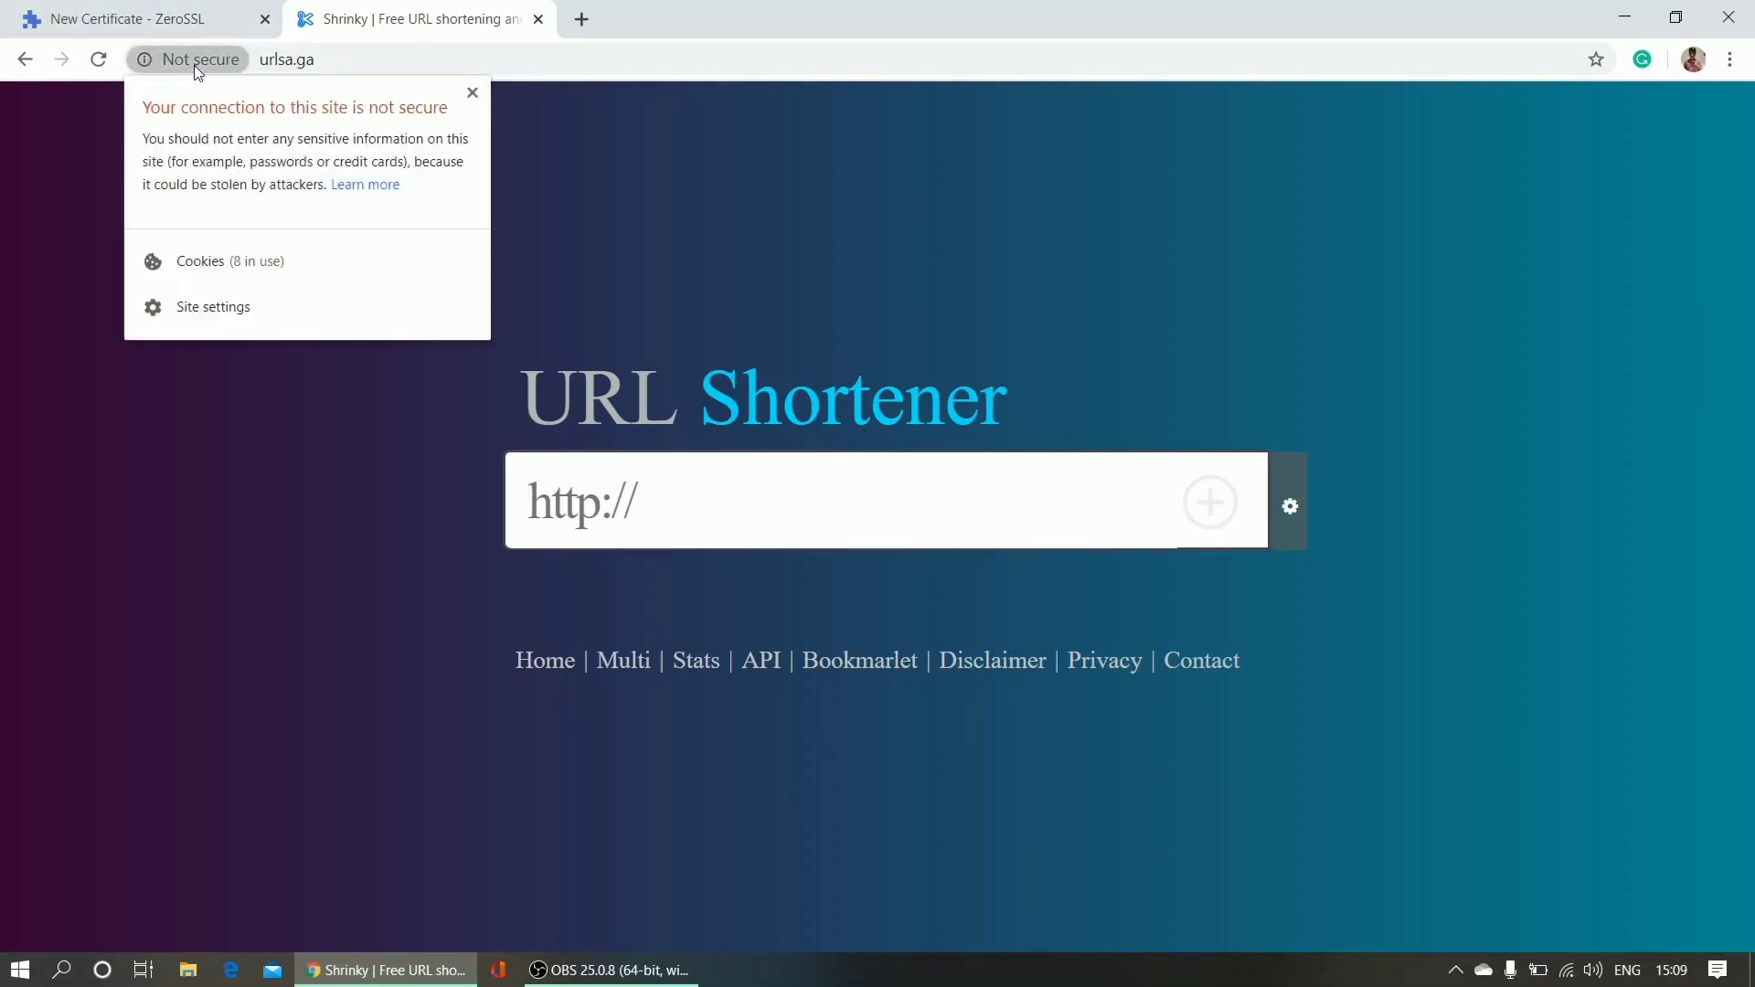
Enter urlsa.ga as the domain for the new ZeroSSL certificate.
{"action": "left_click", "coordinate": [563, 128]}
{"action": "left_click", "coordinate": [128, 18]}
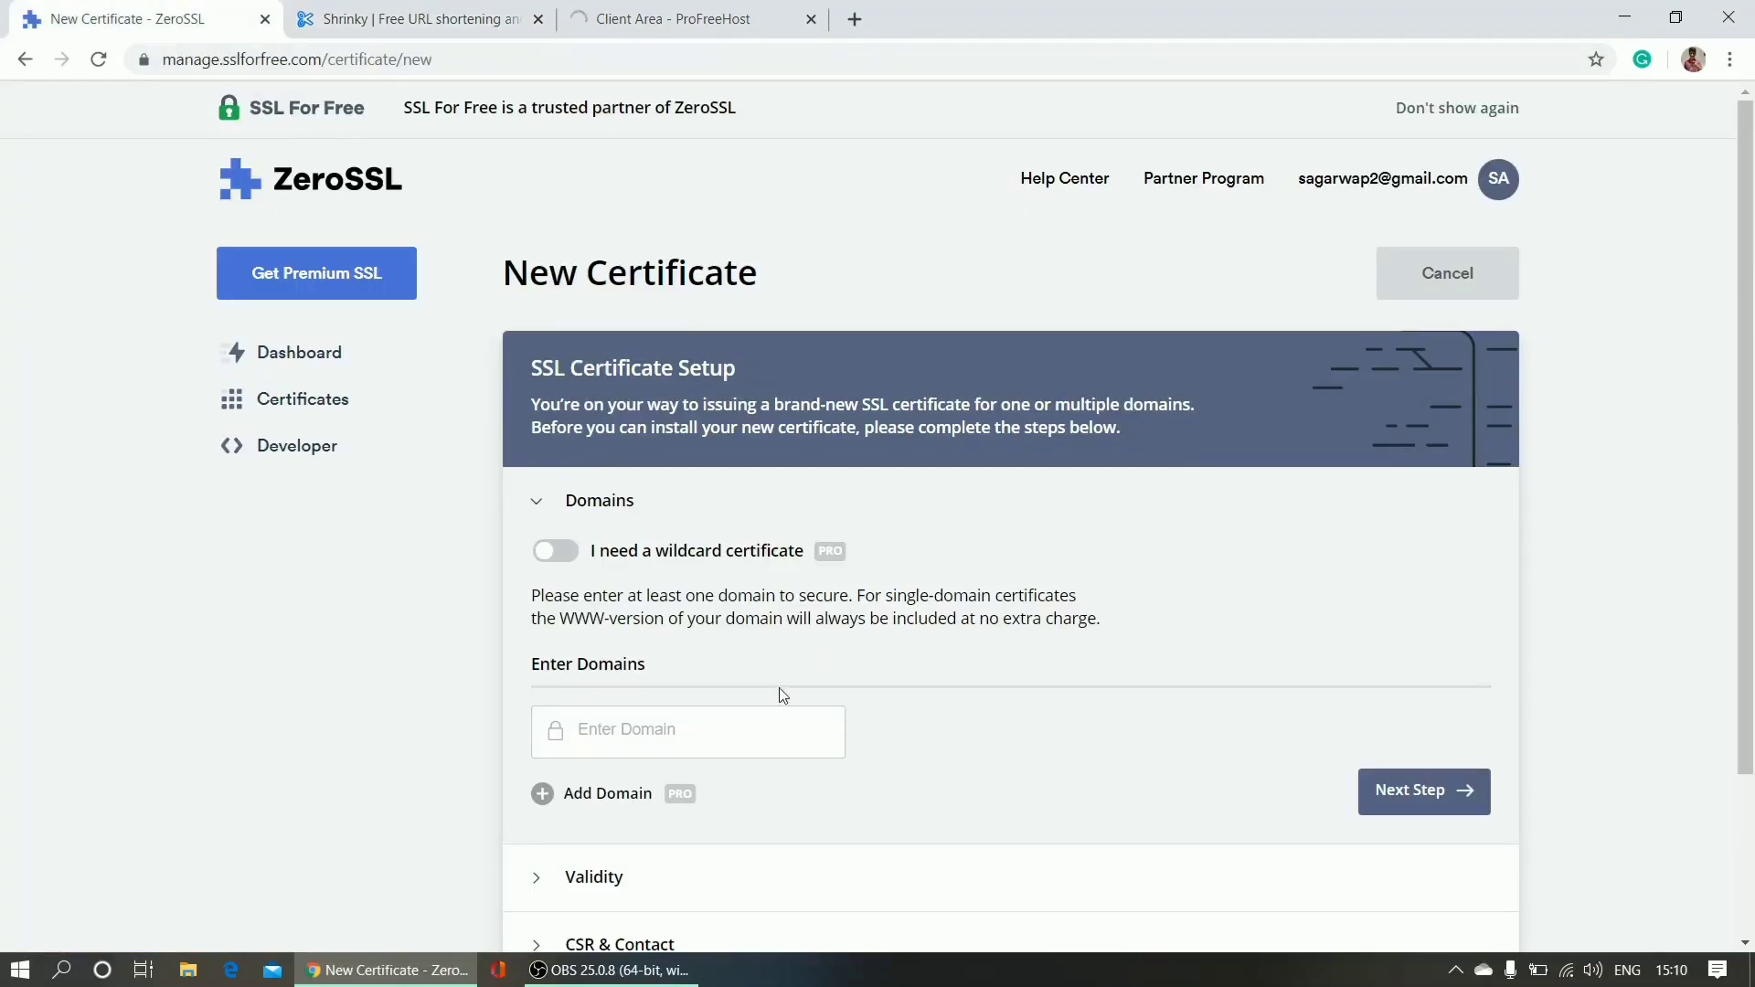
{"action": "left_click", "coordinate": [761, 734]}
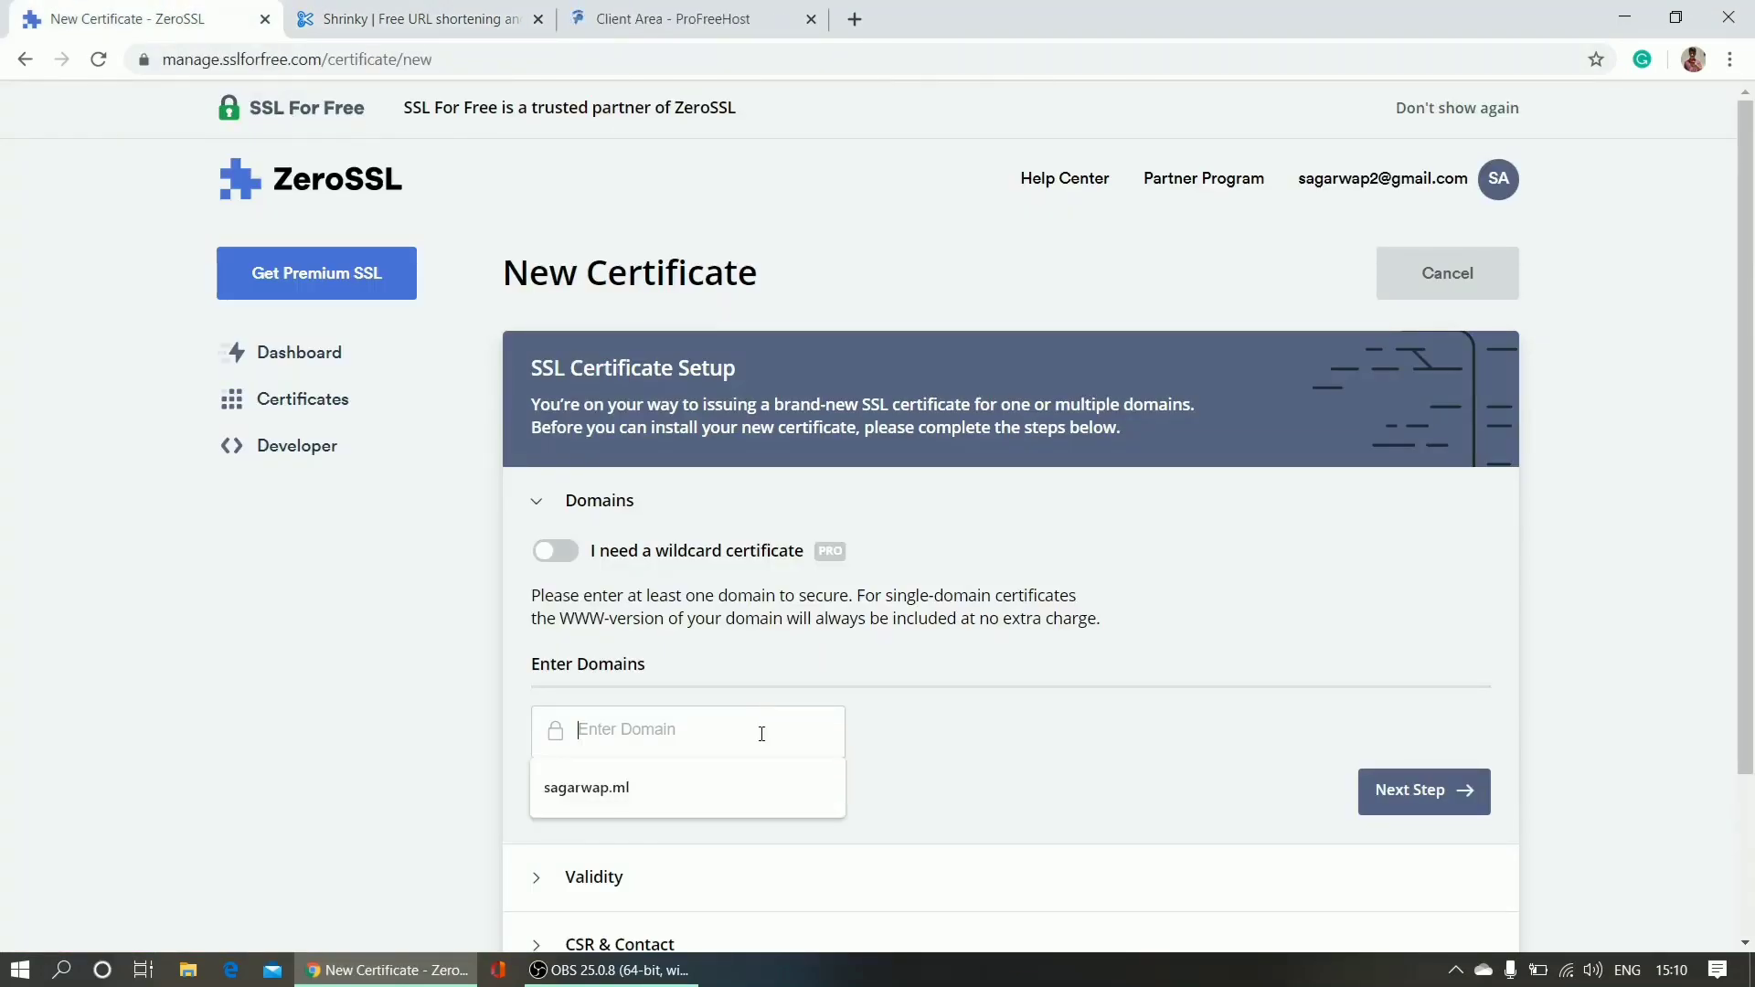
{"action": "type", "text": "ur"}
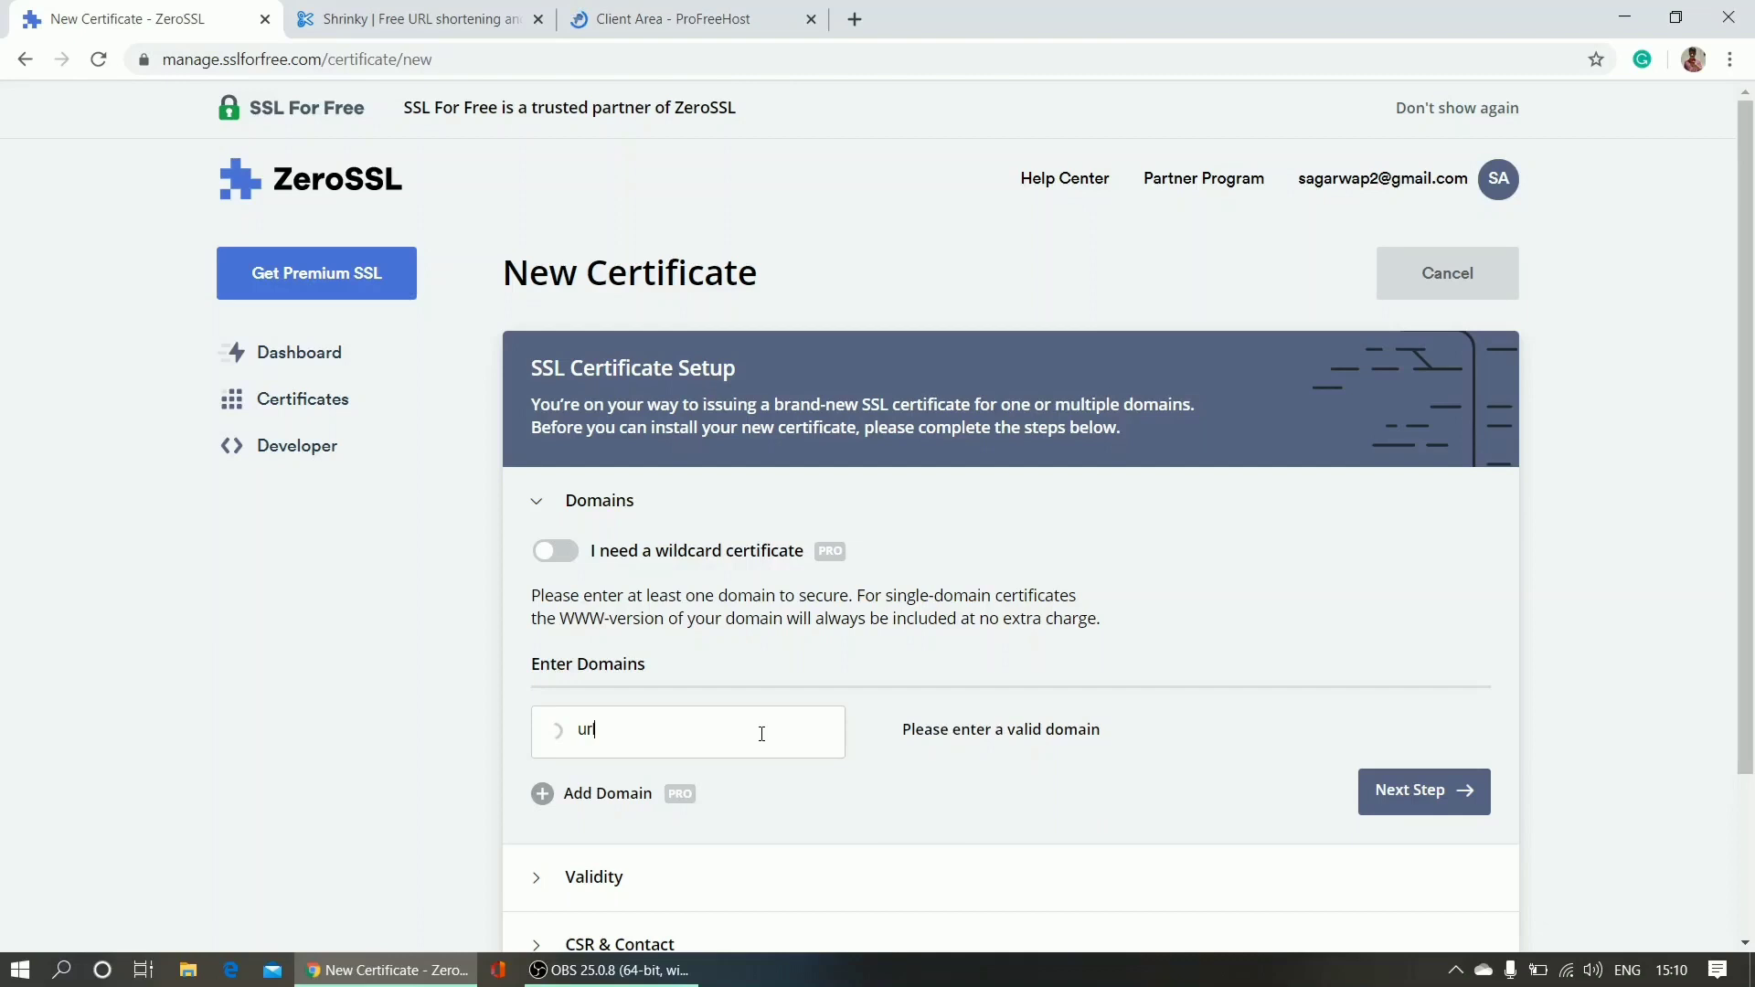
{"action": "type", "text": "lsa.ga"}
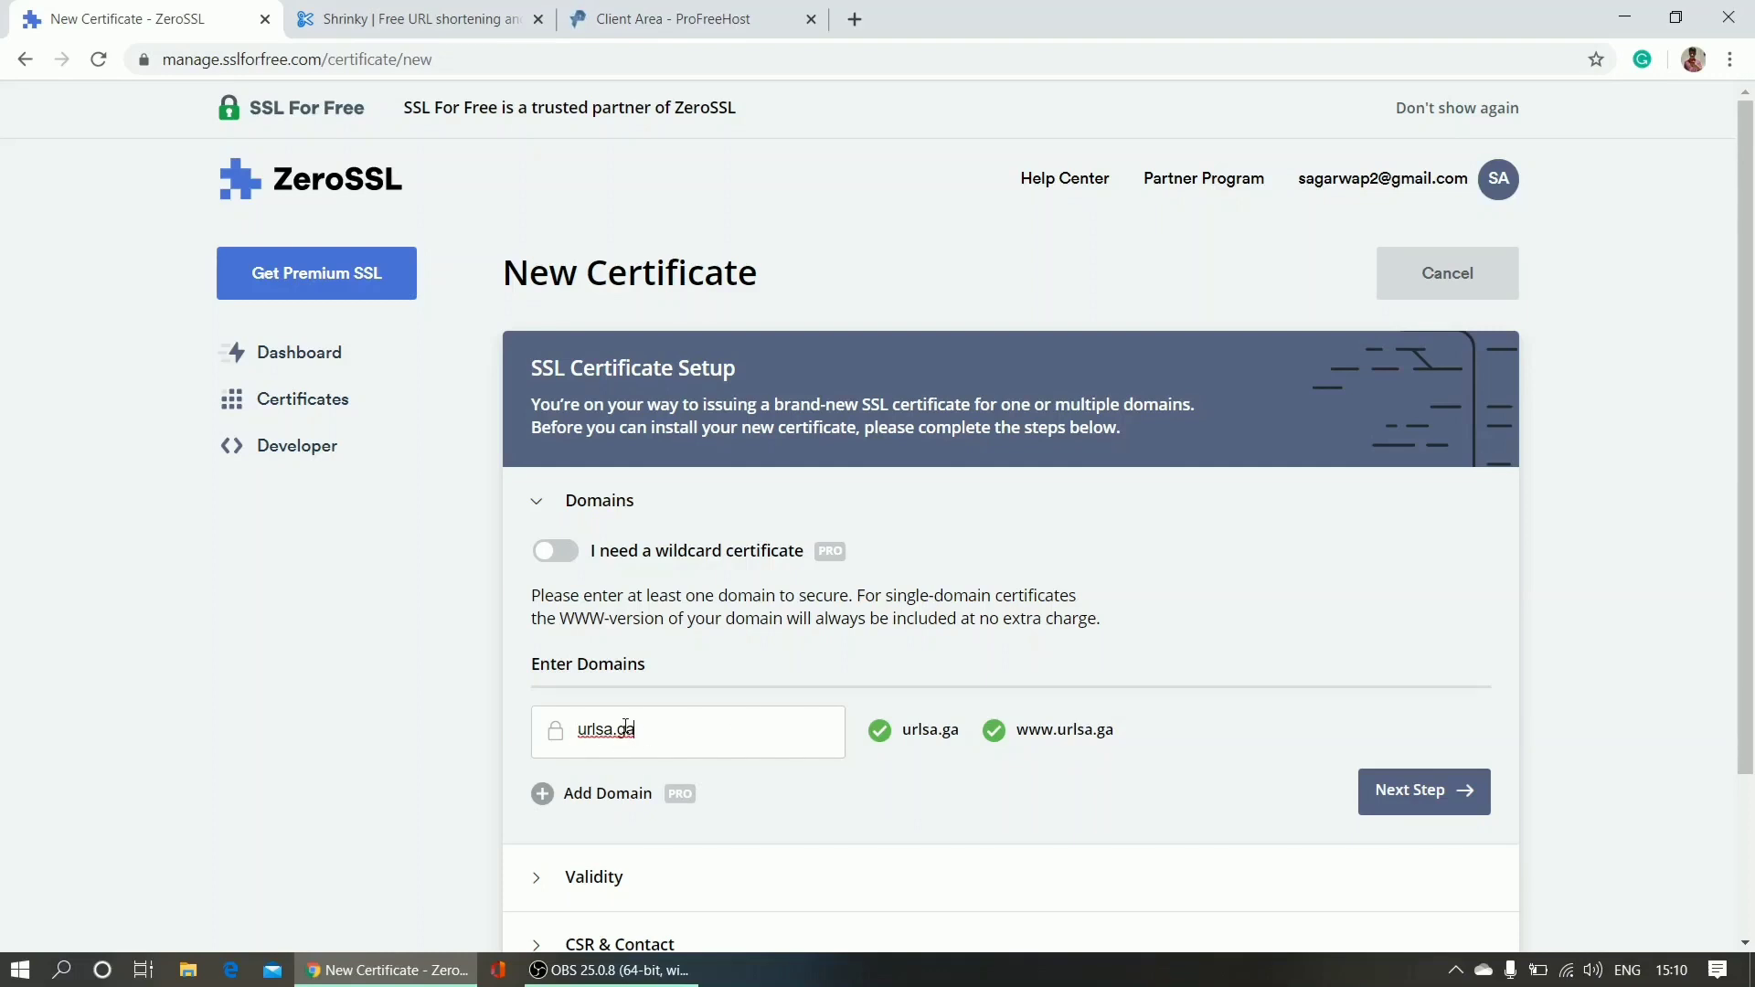
Continue with 90-day validity, the auto-generated CSR and the Free plan.
{"action": "left_click", "coordinate": [1383, 797]}
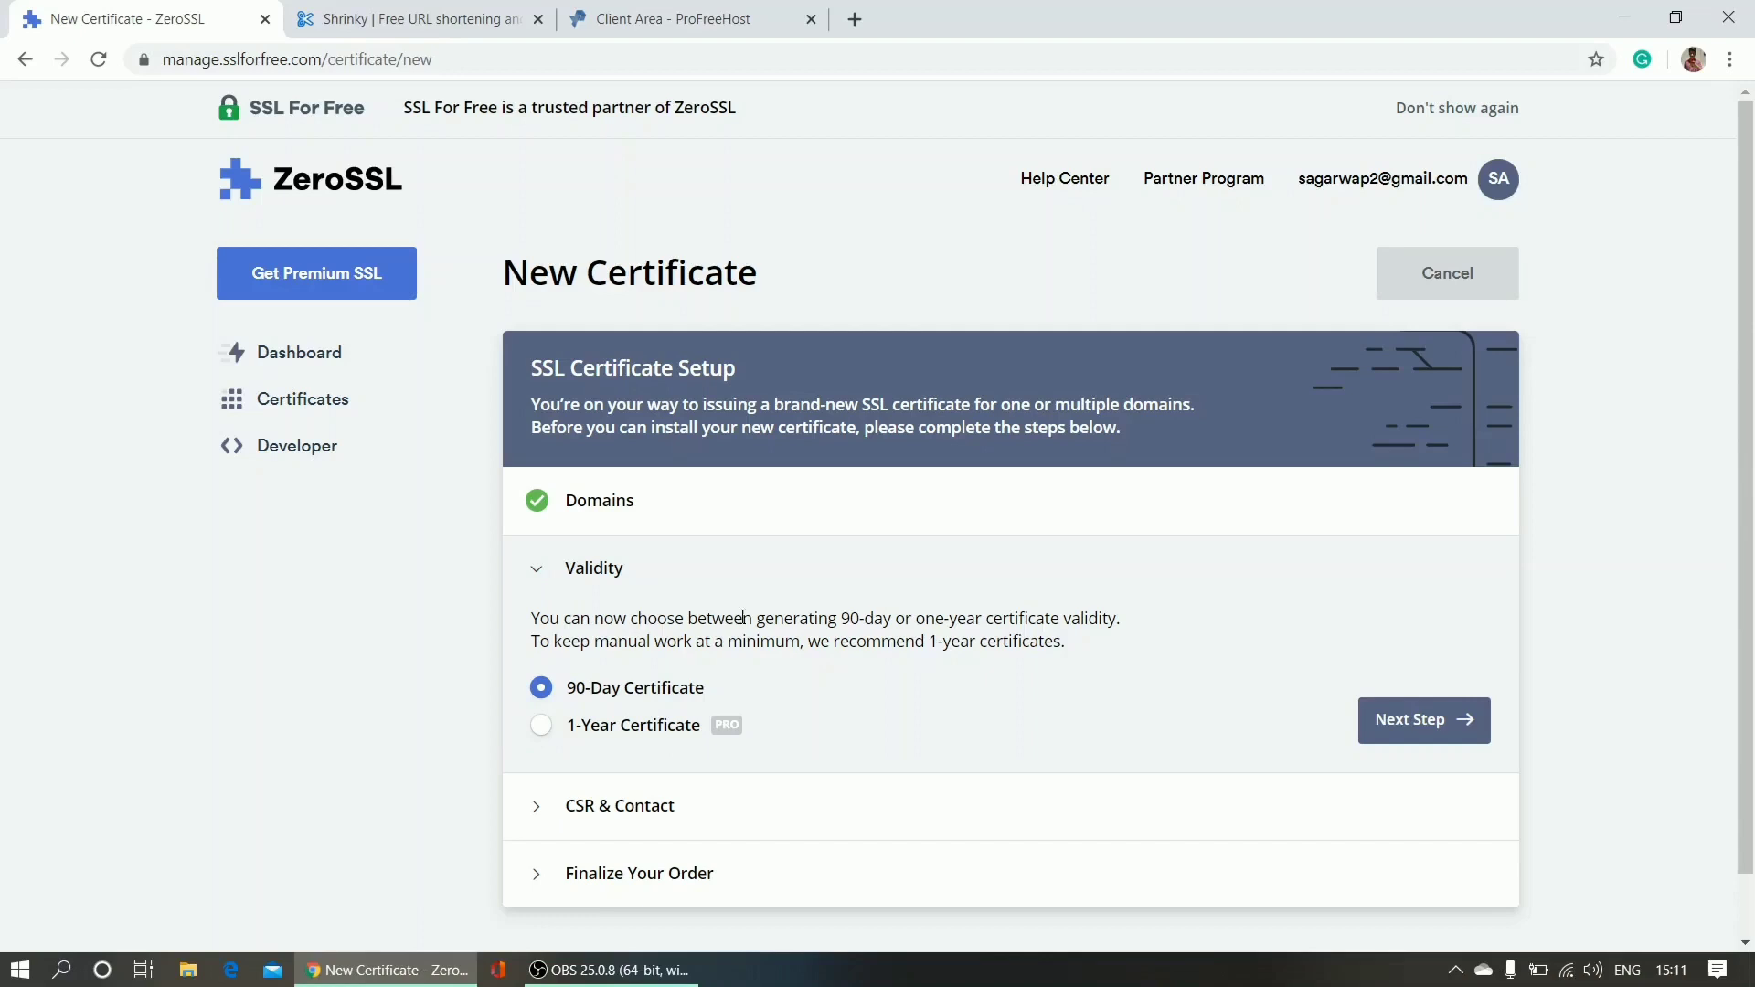
{"action": "left_click", "coordinate": [1397, 711]}
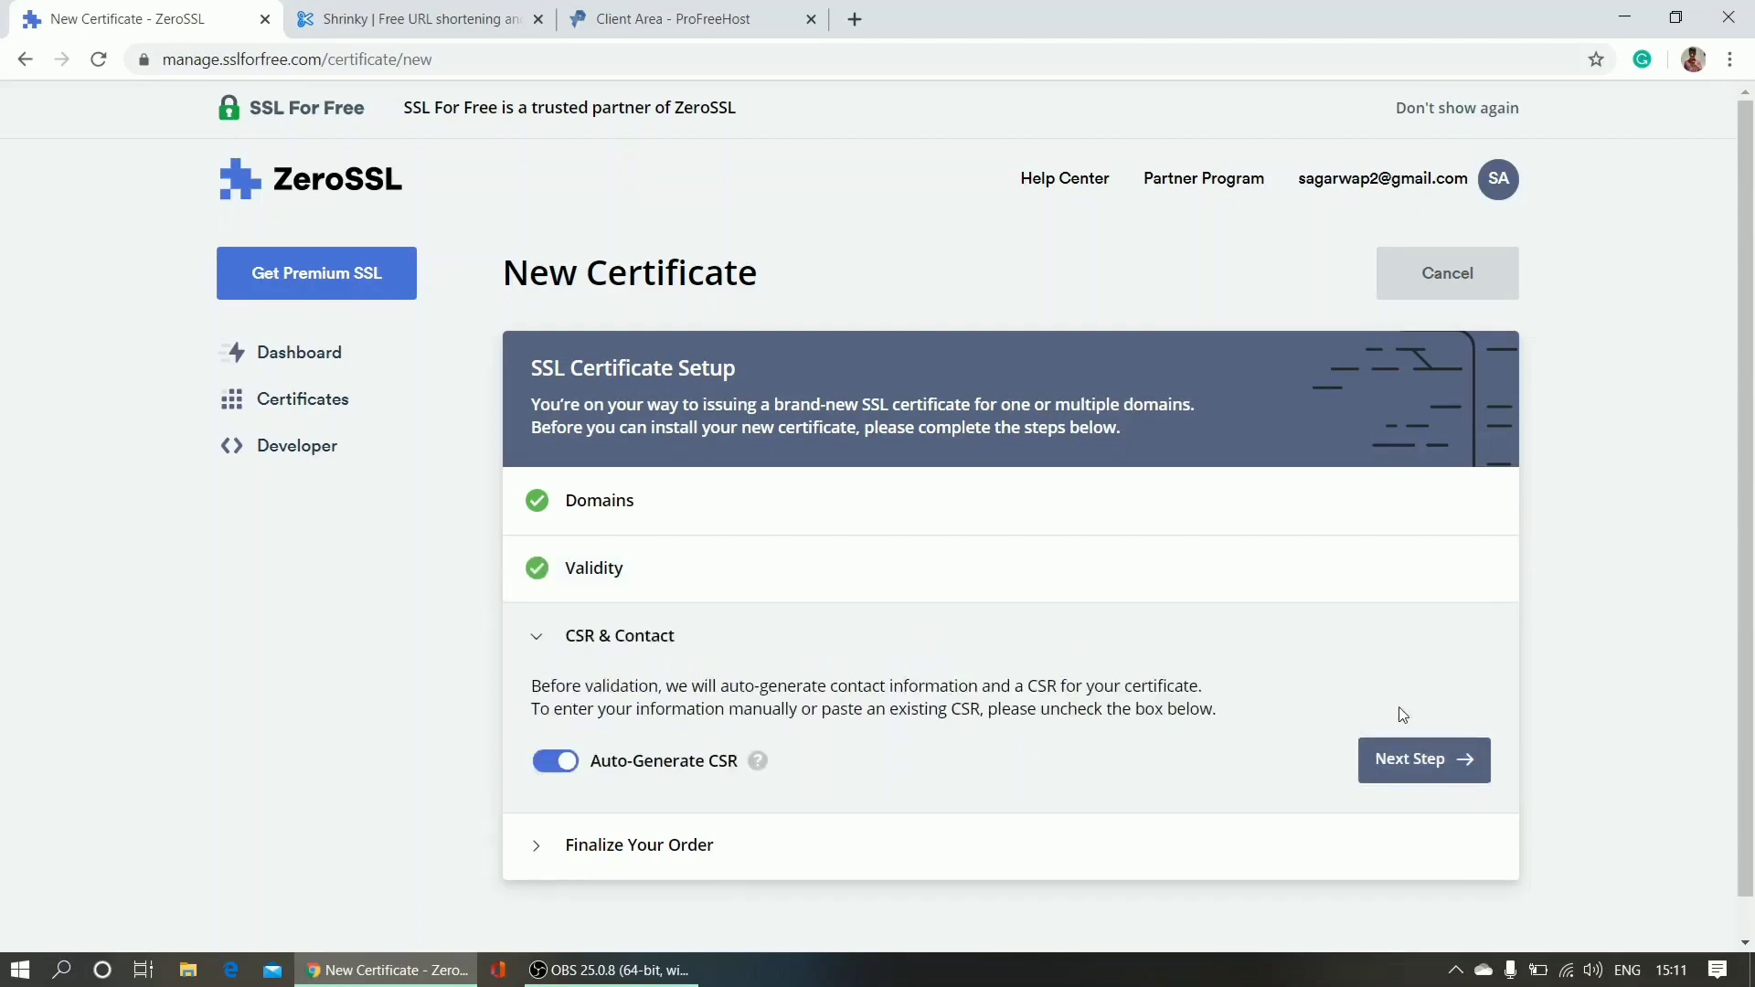
{"action": "left_click", "coordinate": [1412, 761]}
{"action": "scroll", "coordinate": [931, 725], "scroll_direction": "down", "scroll_amount": 5}
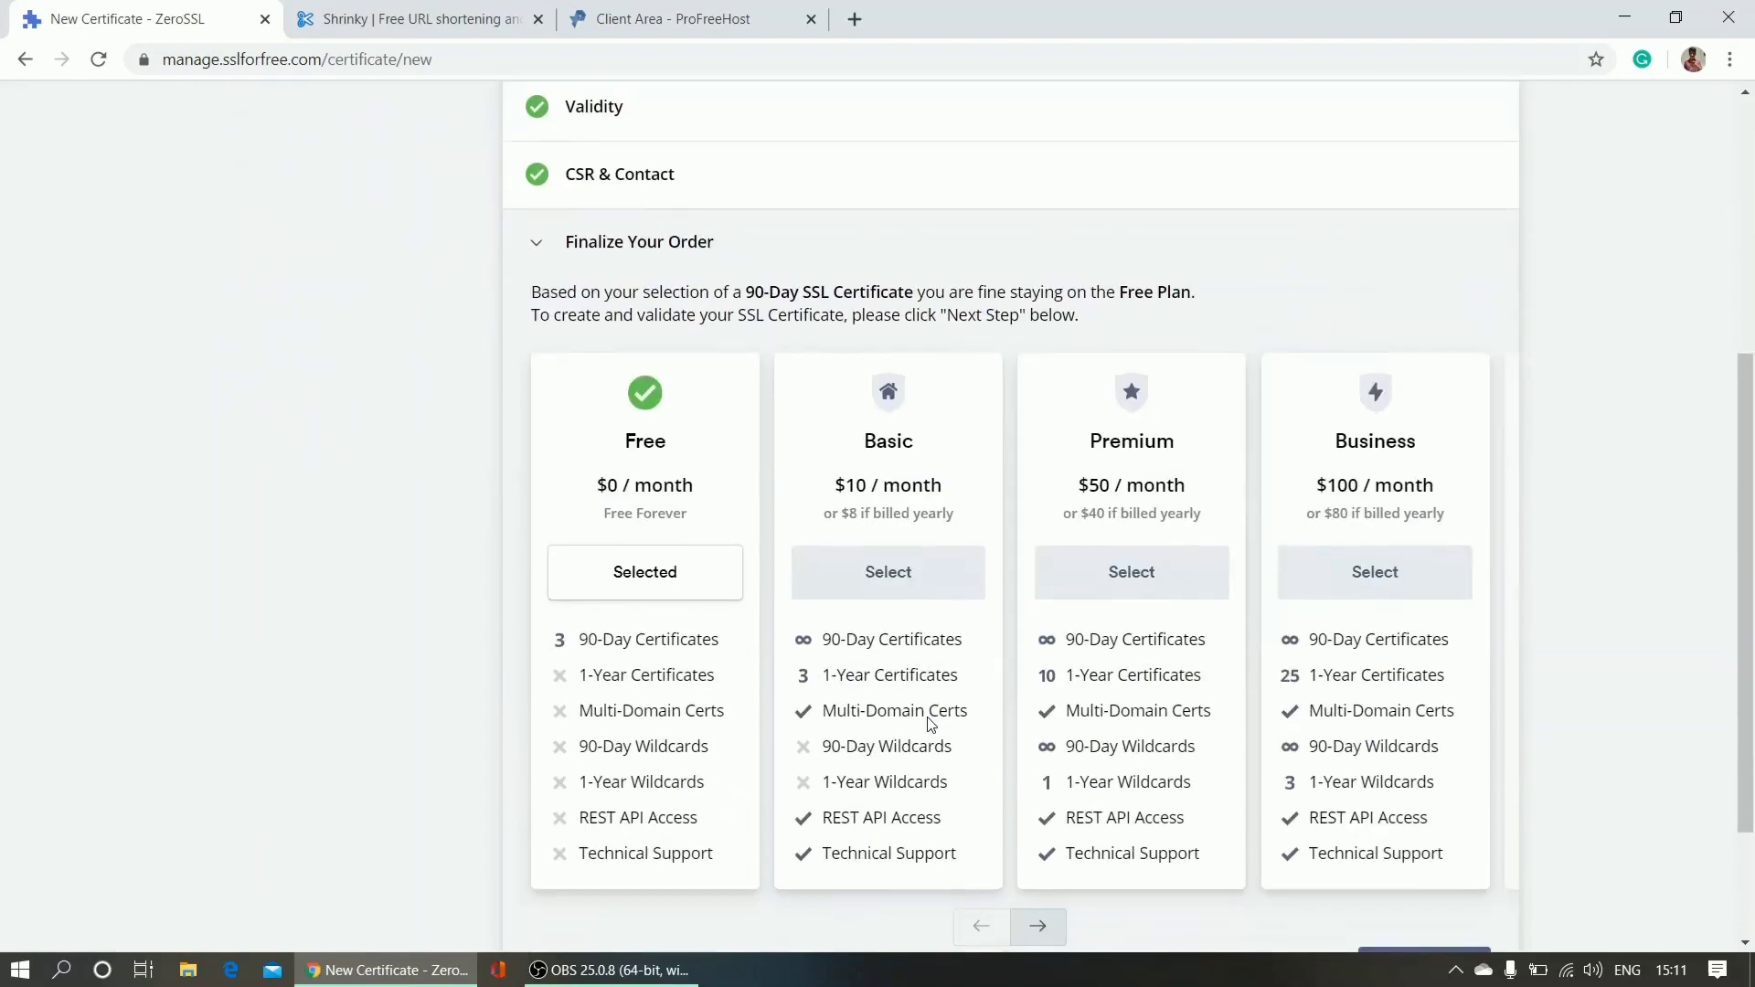
{"action": "scroll", "coordinate": [931, 724], "scroll_direction": "down", "scroll_amount": 2}
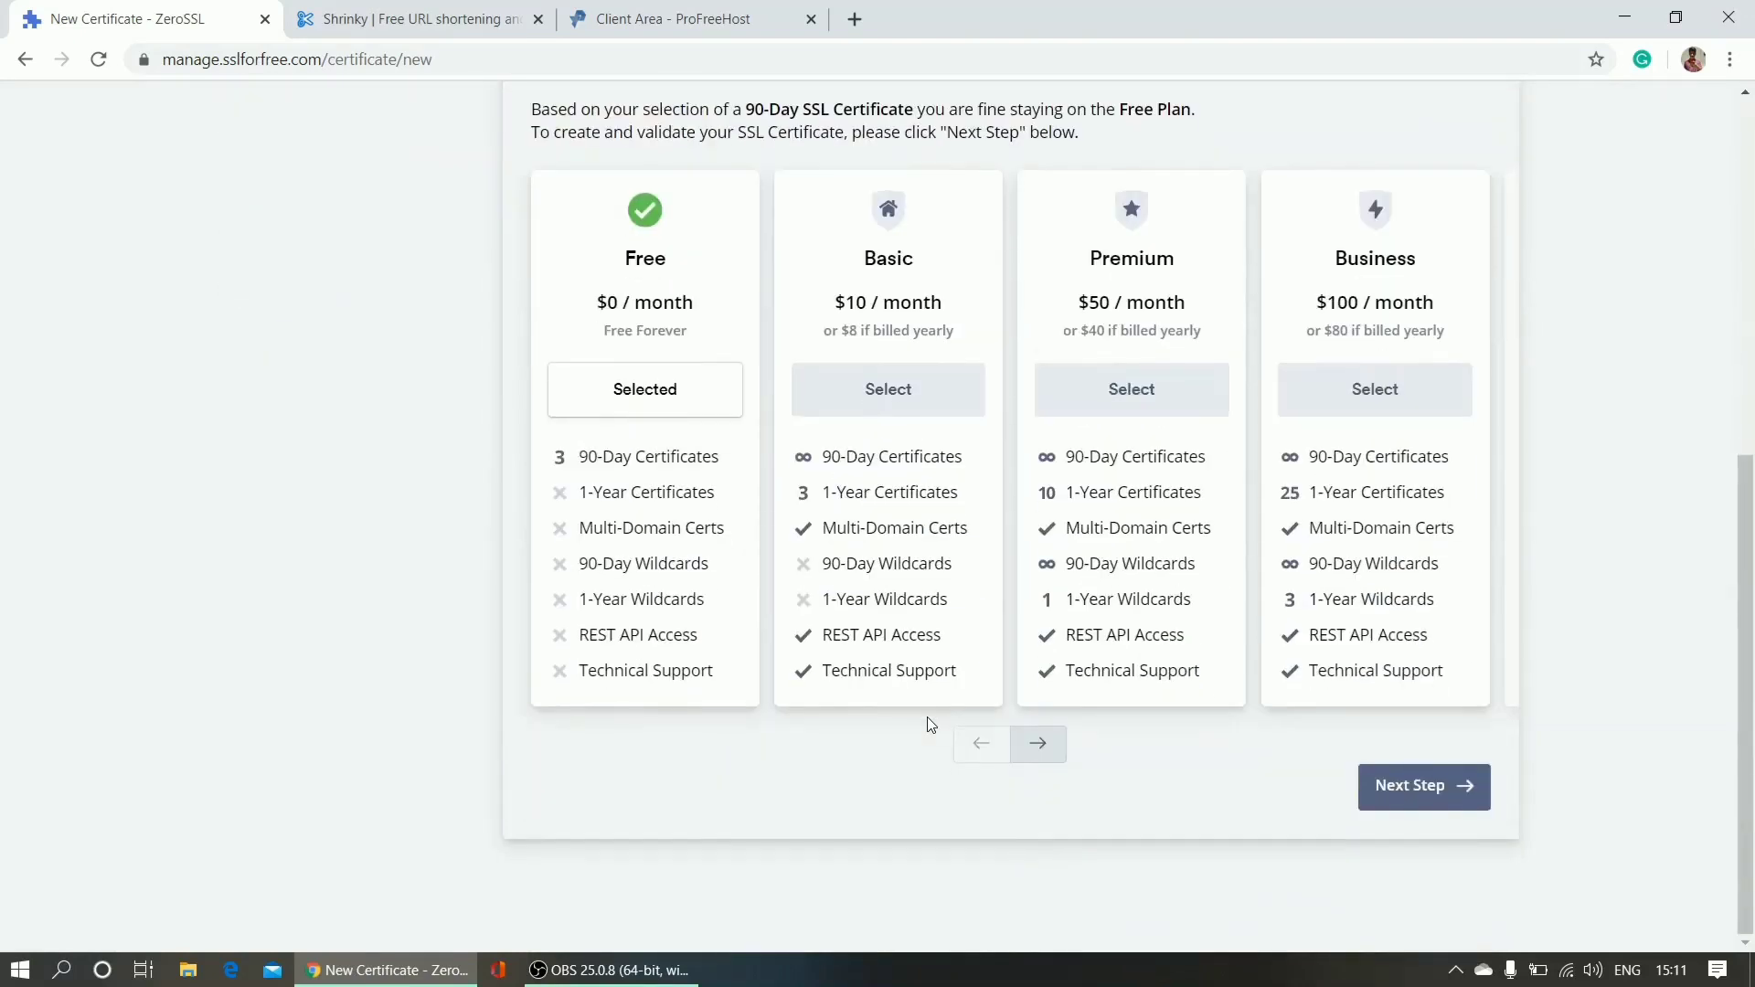
{"action": "left_click", "coordinate": [1410, 790]}
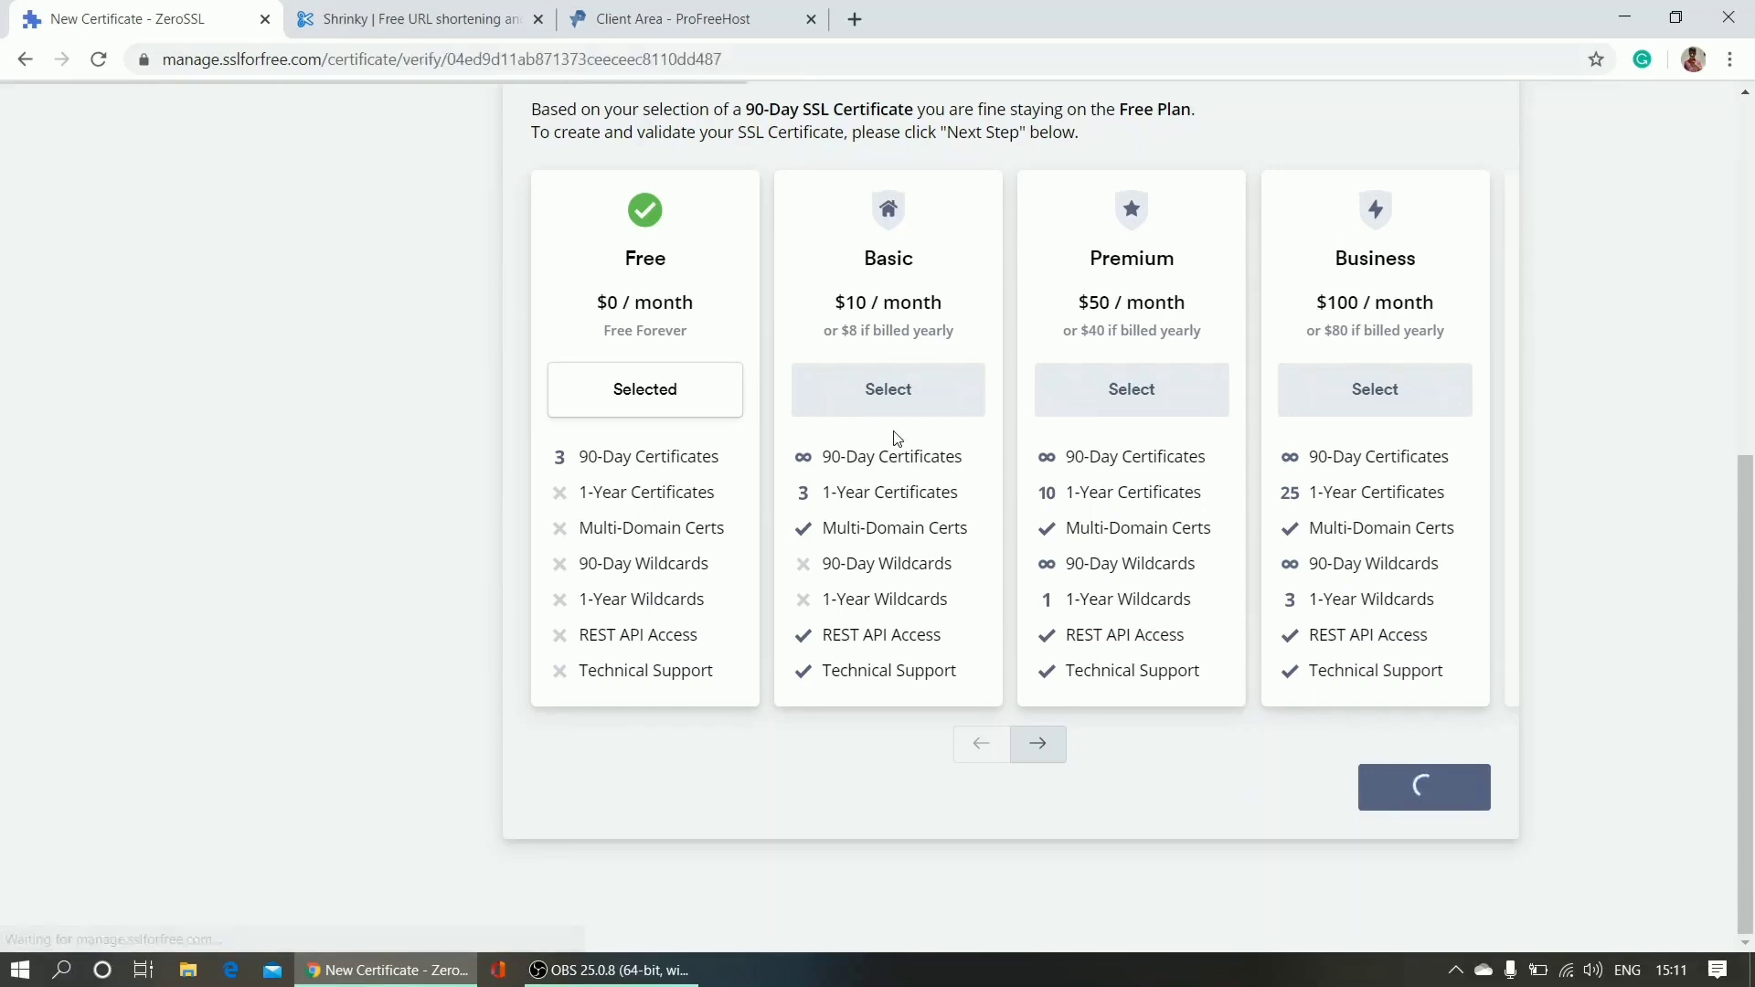
Choose DNS (CNAME) verification for urlsa.ga.
{"action": "scroll", "coordinate": [892, 431], "scroll_direction": "down", "scroll_amount": 3}
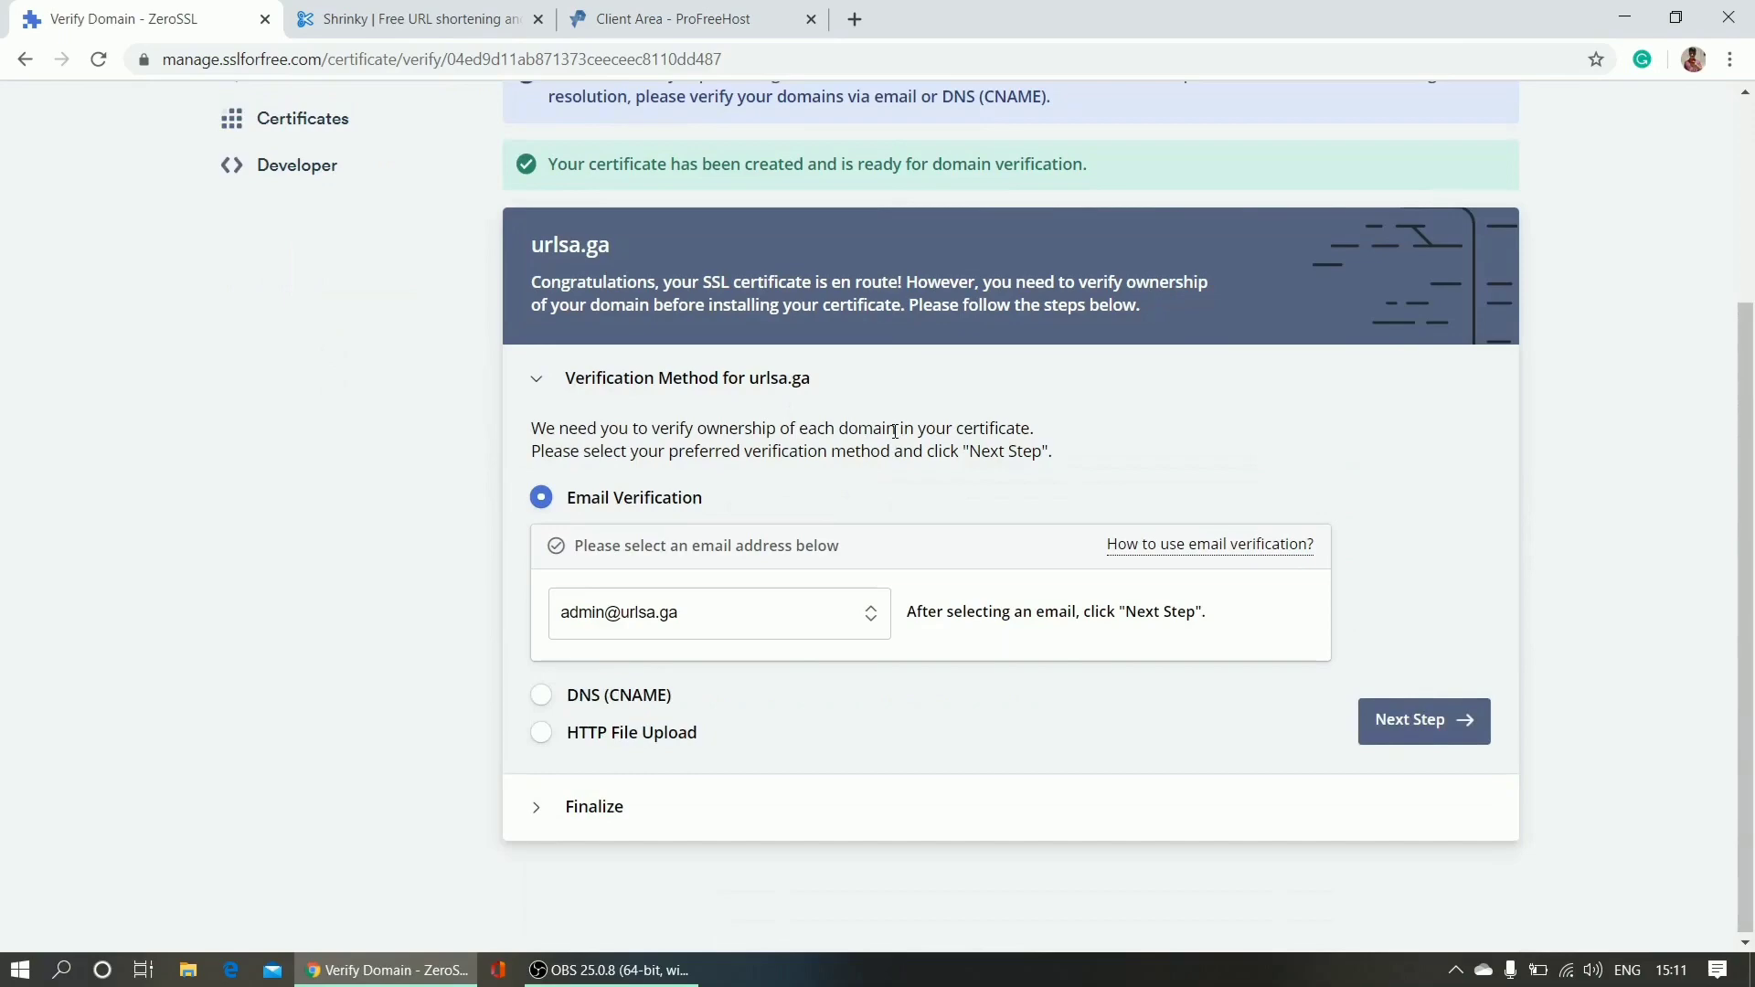
{"action": "left_click", "coordinate": [587, 701]}
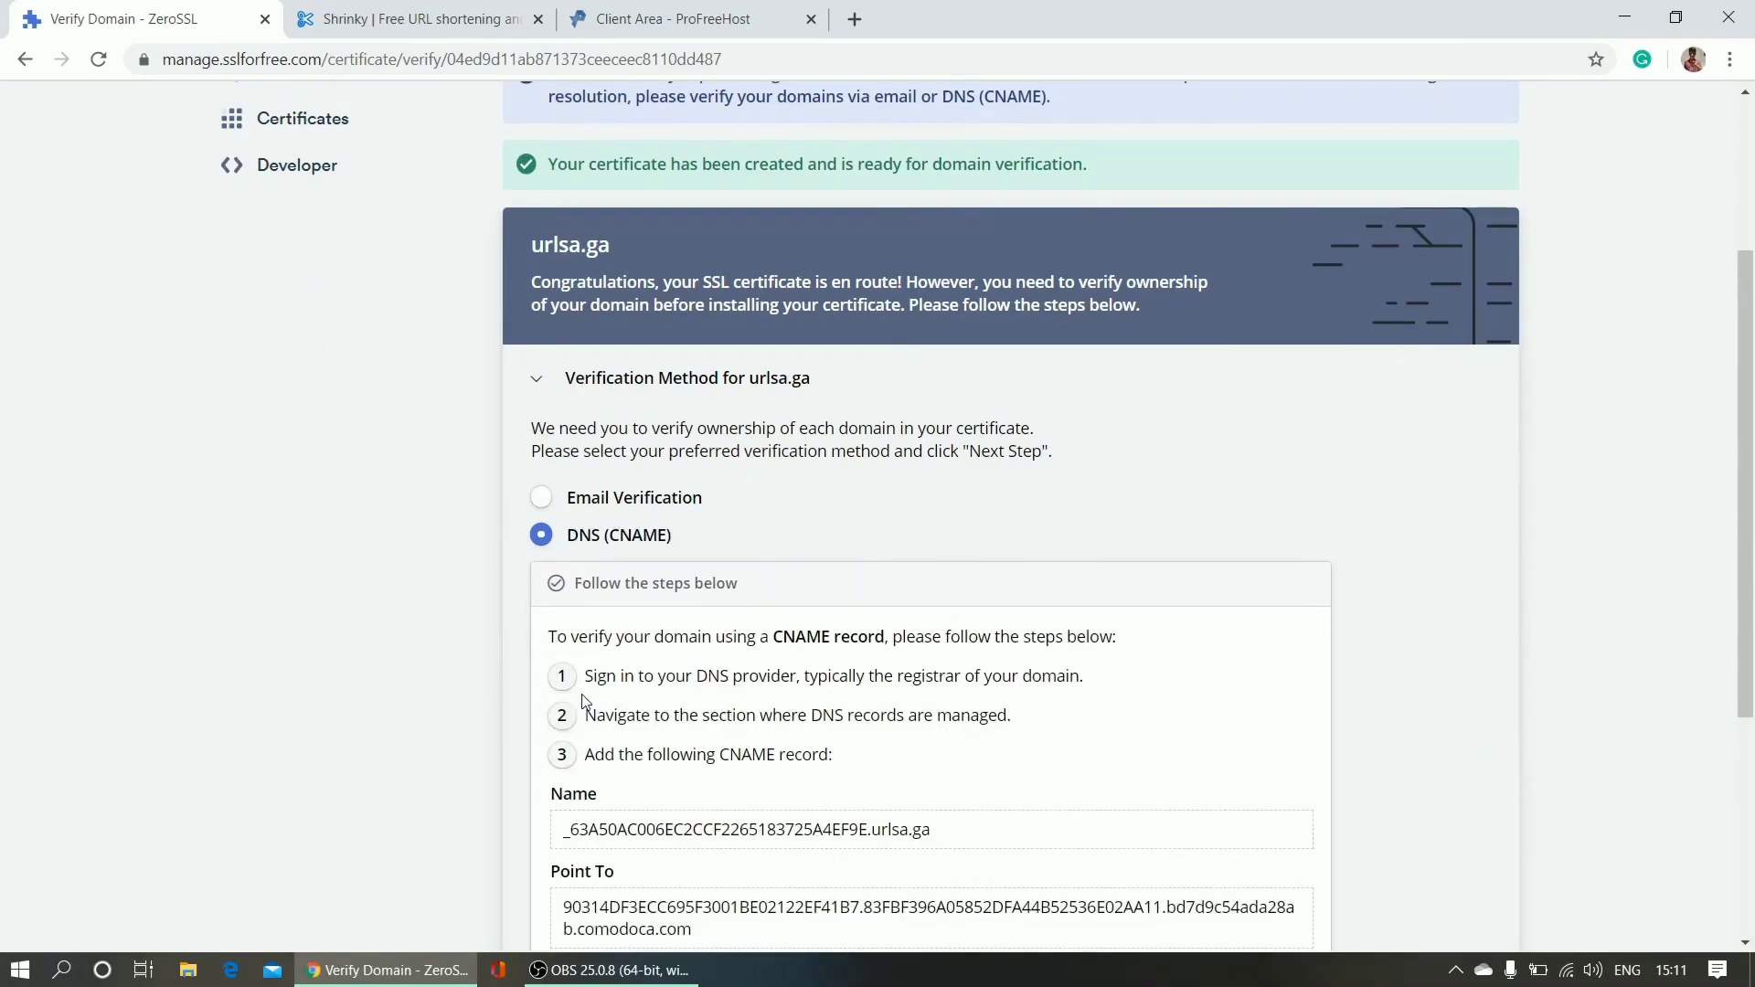
{"action": "scroll", "coordinate": [639, 711], "scroll_direction": "down", "scroll_amount": 4}
{"action": "scroll", "coordinate": [639, 711], "scroll_direction": "up", "scroll_amount": 7}
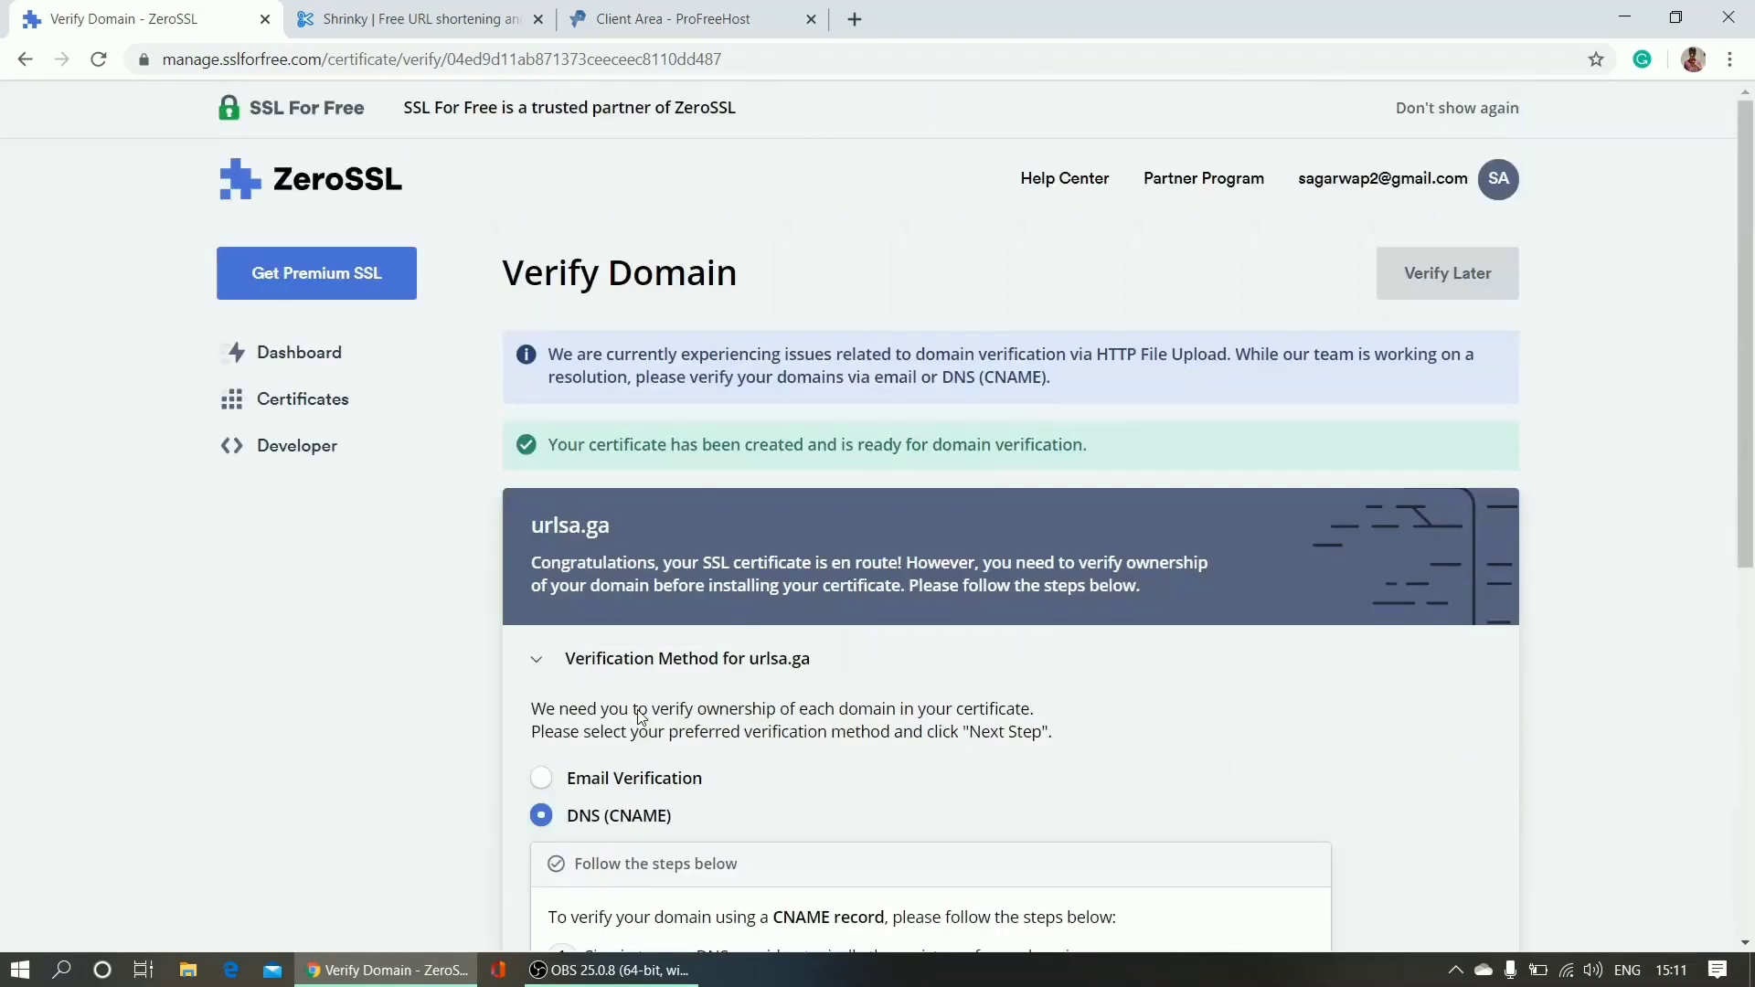
{"action": "scroll", "coordinate": [639, 711], "scroll_direction": "down", "scroll_amount": 7}
Open the Custom CNAME Records page in the hosting cPanel.
{"action": "left_click", "coordinate": [442, 18]}
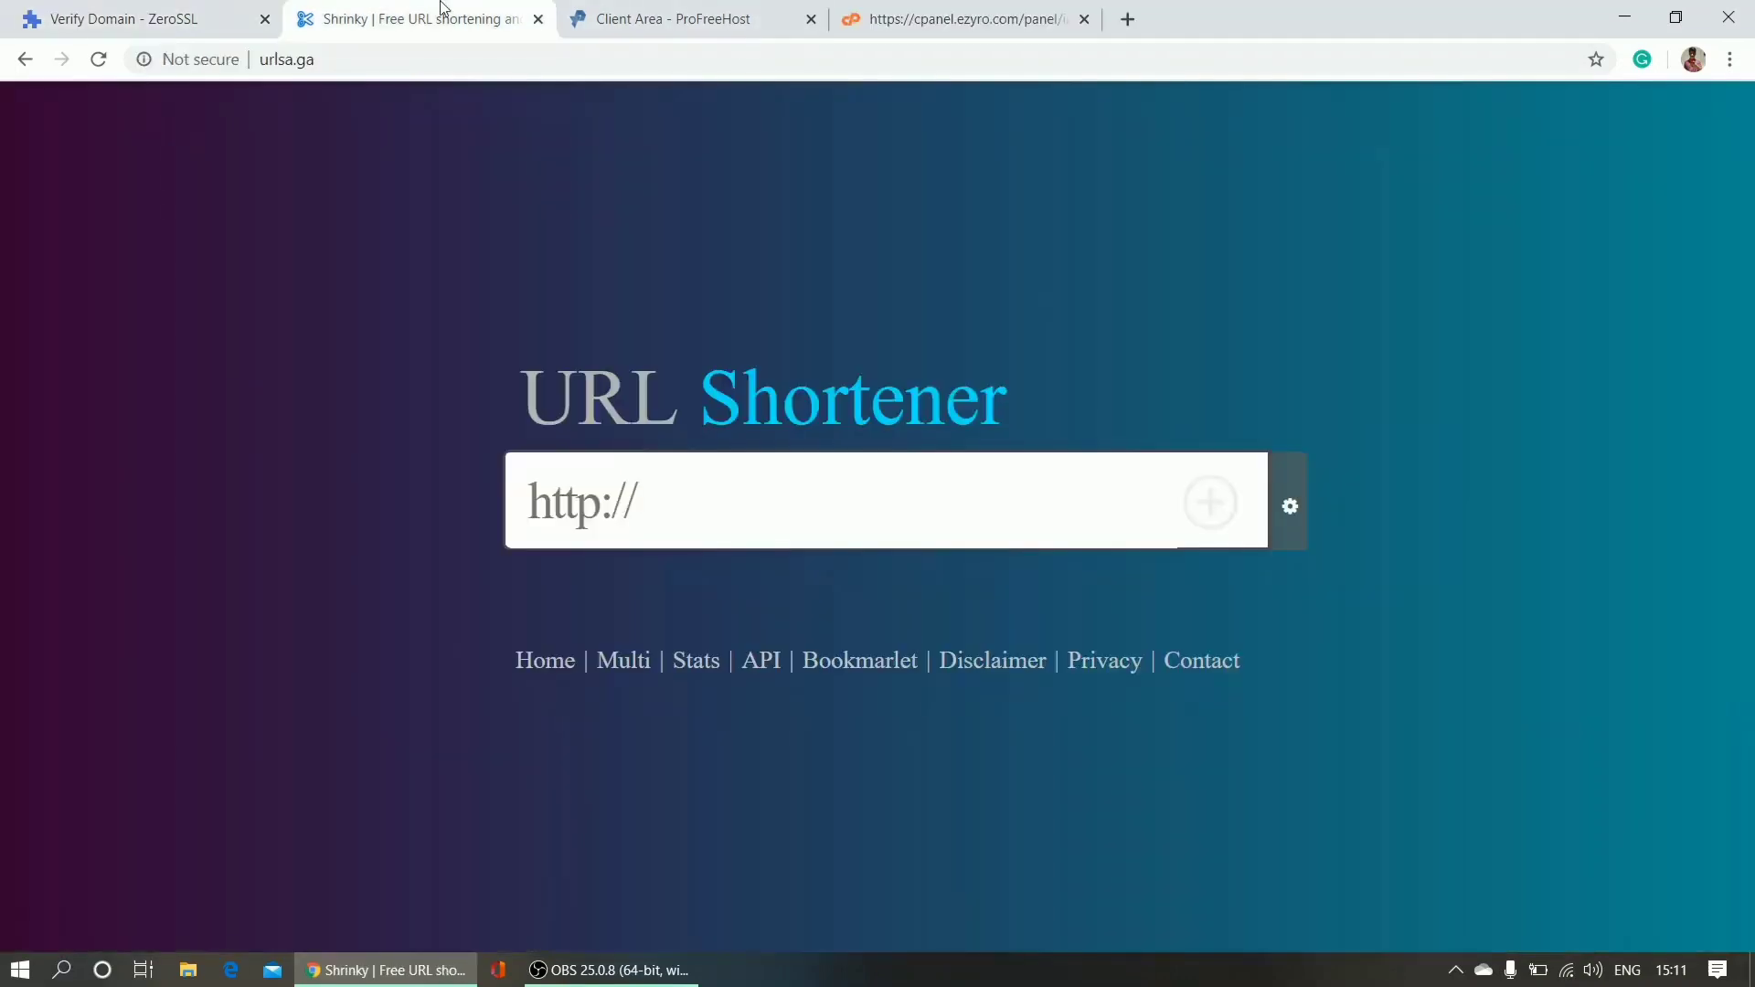
{"action": "left_click", "coordinate": [672, 18]}
{"action": "left_click", "coordinate": [137, 18]}
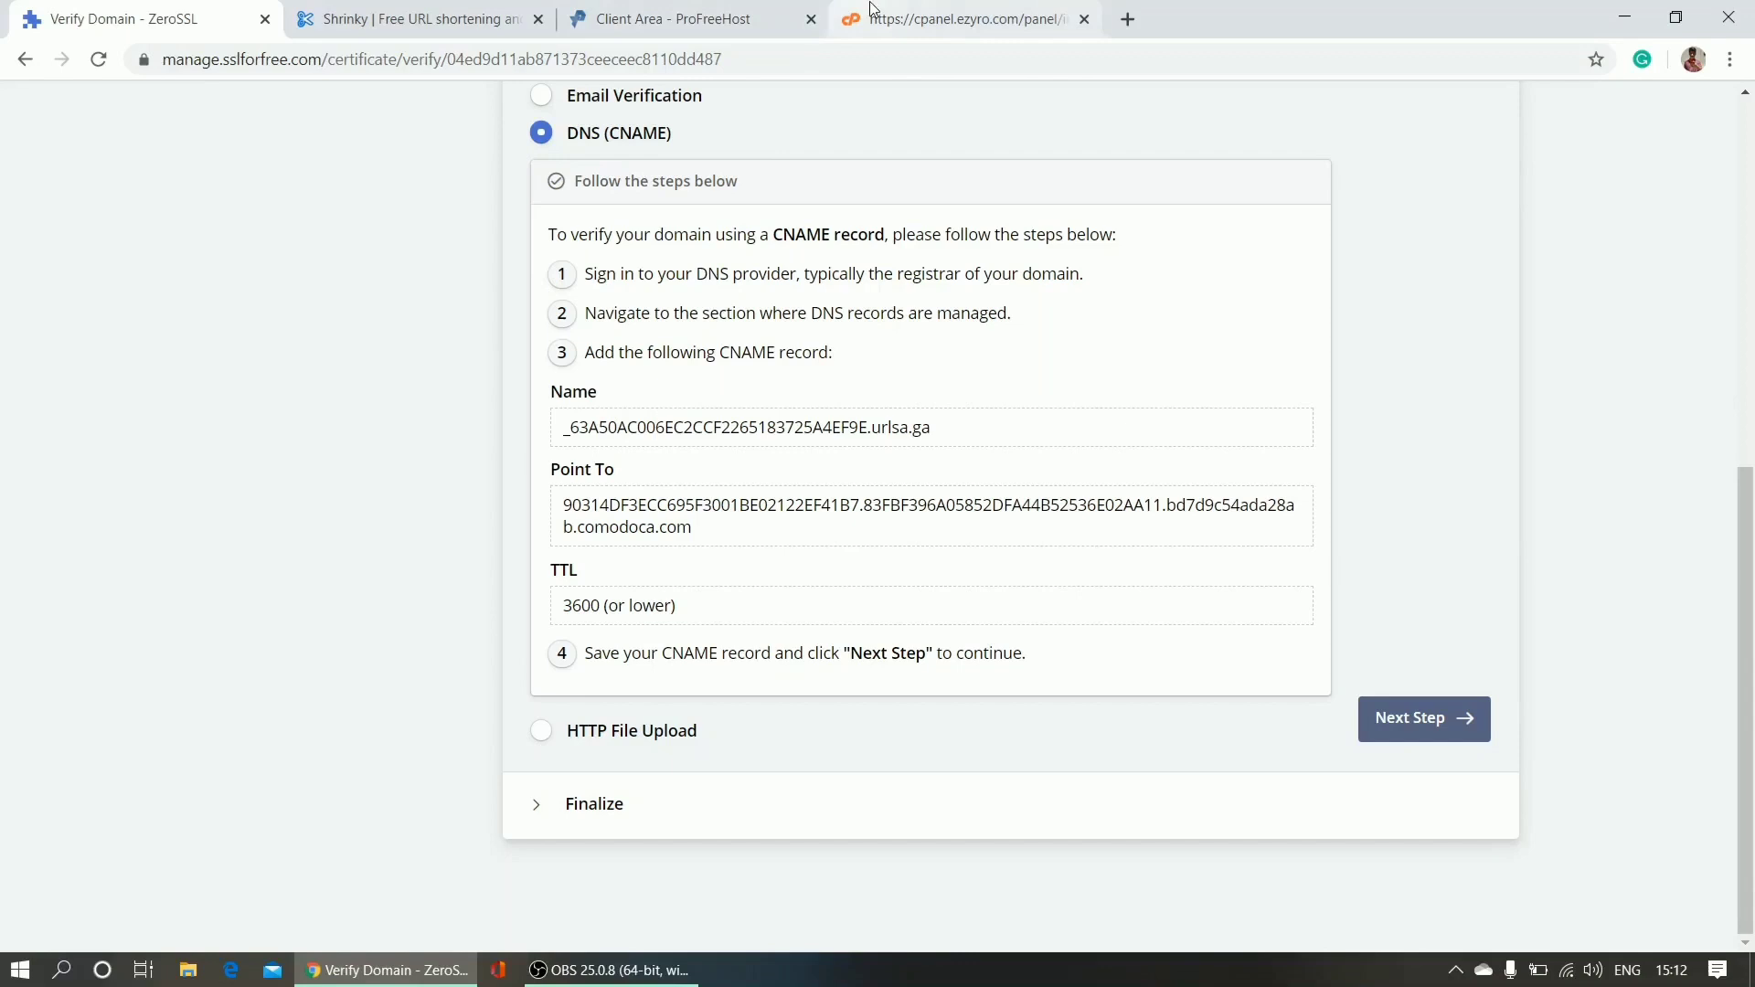
{"action": "left_click", "coordinate": [955, 18]}
{"action": "left_click", "coordinate": [494, 592]}
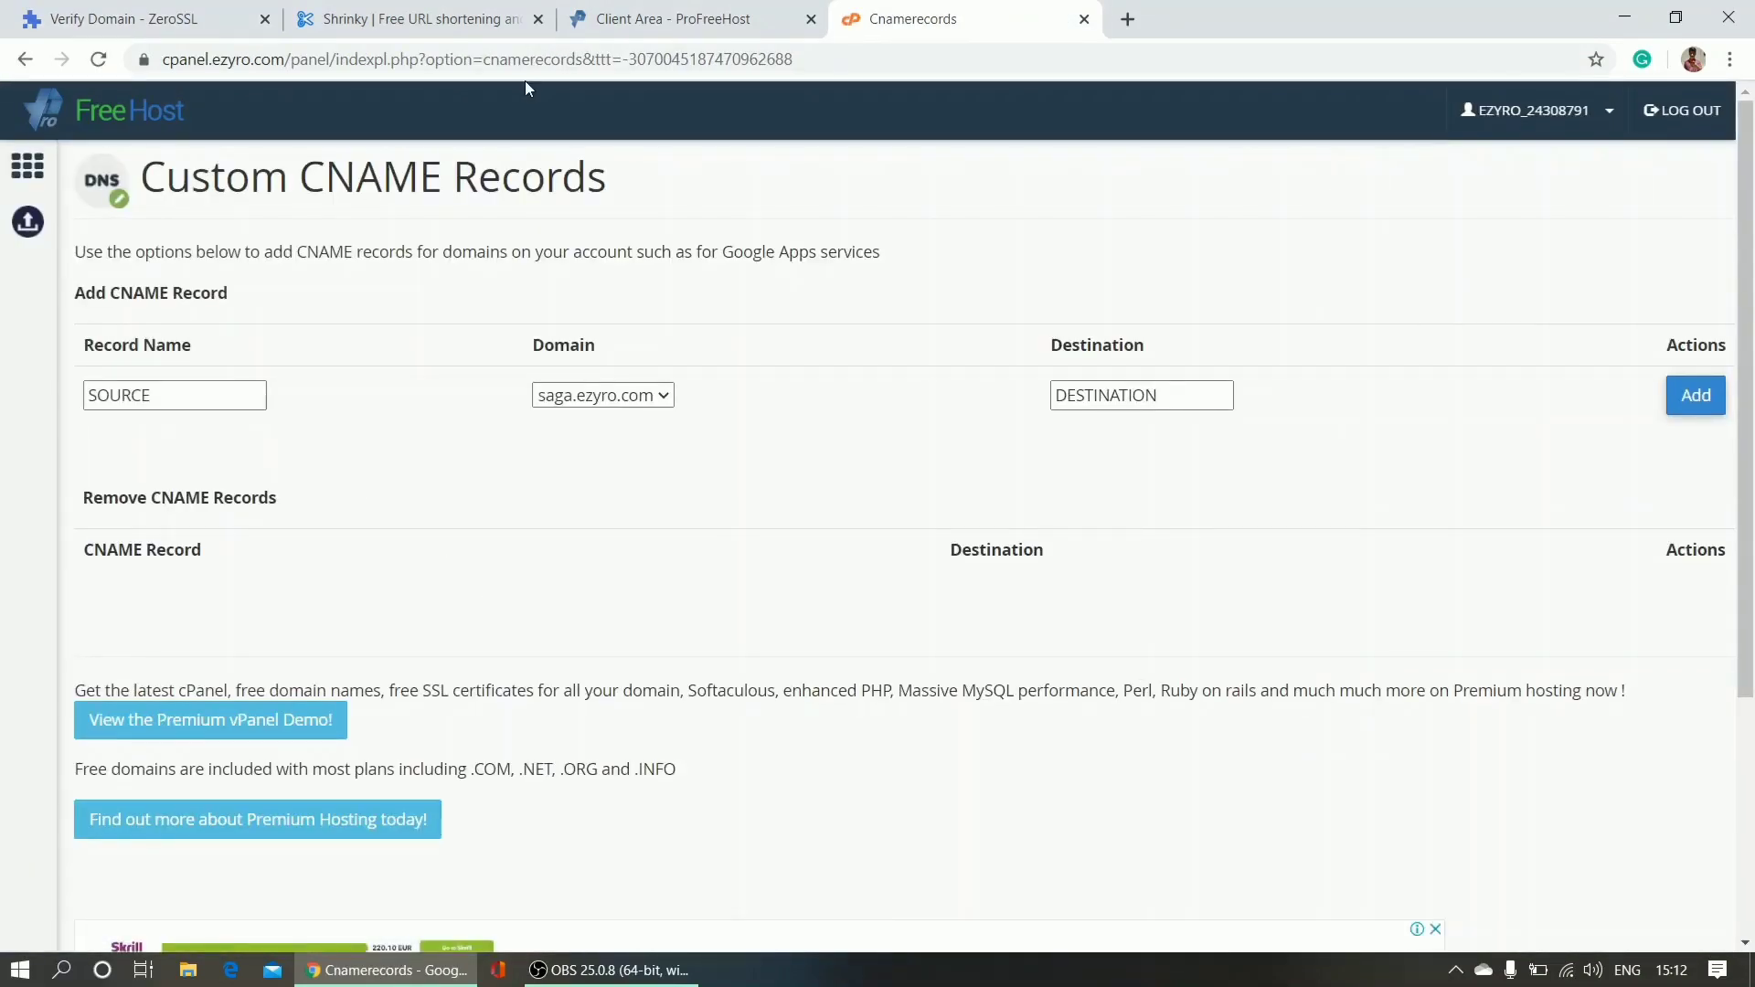
Enter ZeroSSL's CNAME name, minus .urlsa.ga, as Record Name with domain urlsa.ga.
{"action": "left_click", "coordinate": [666, 11]}
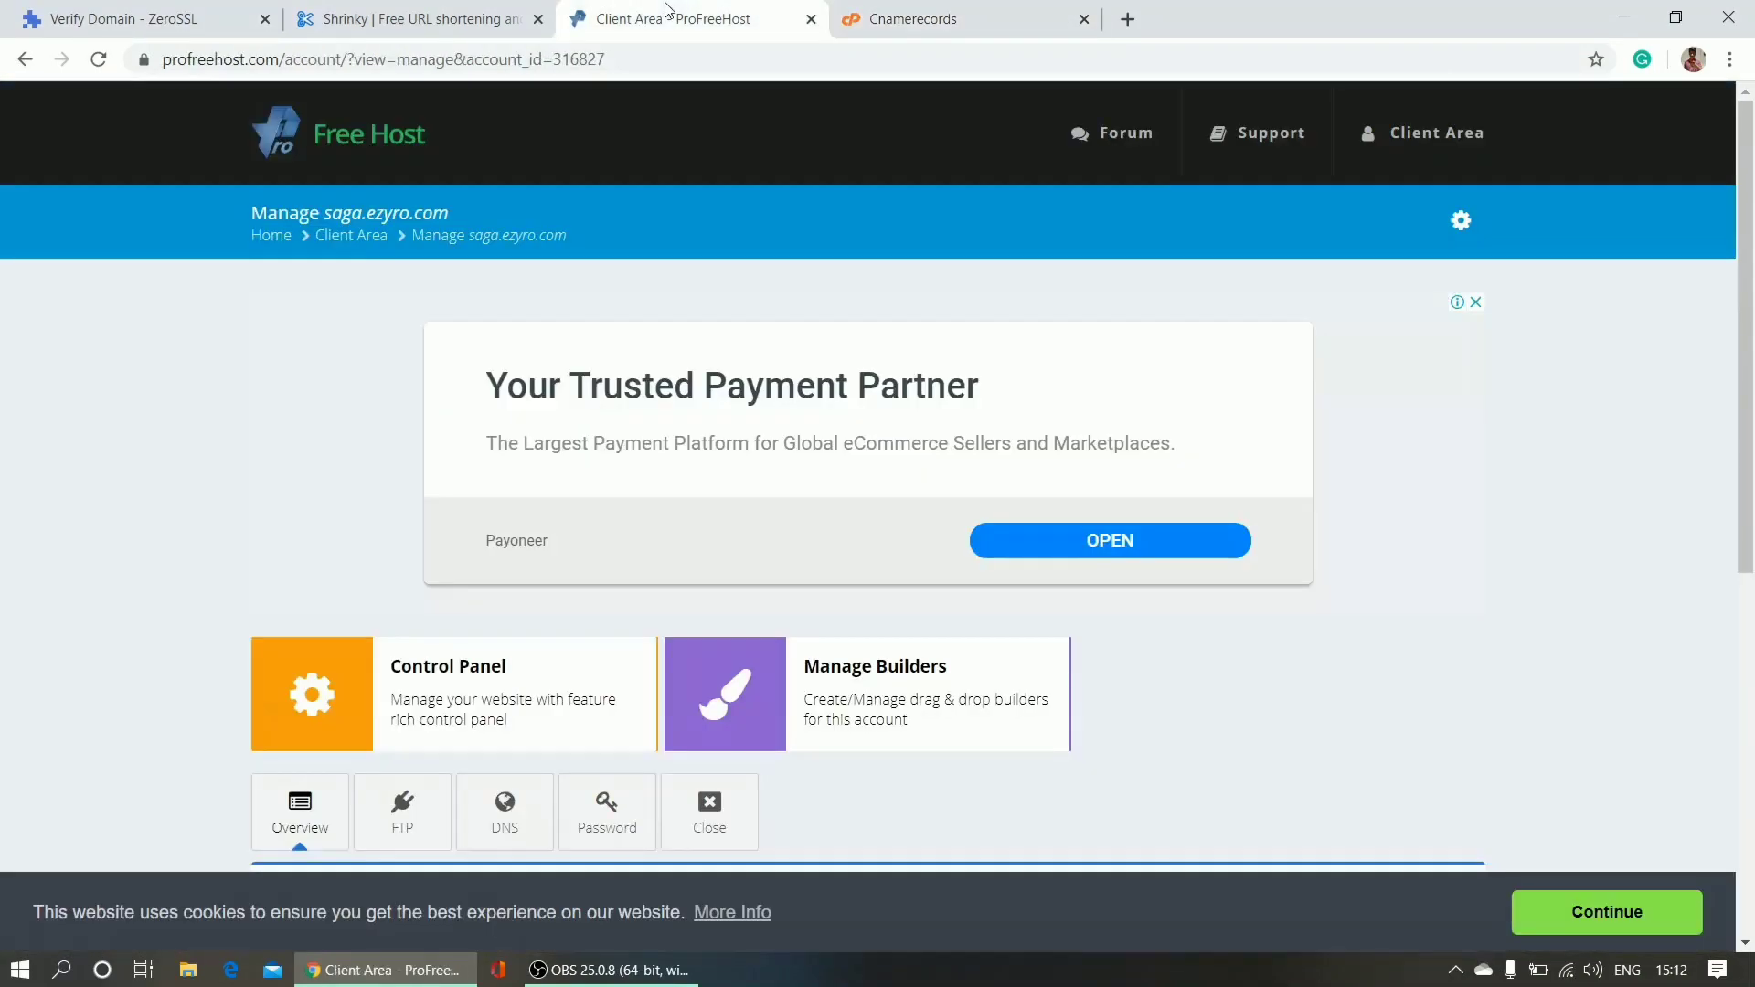
{"action": "left_click", "coordinate": [173, 13]}
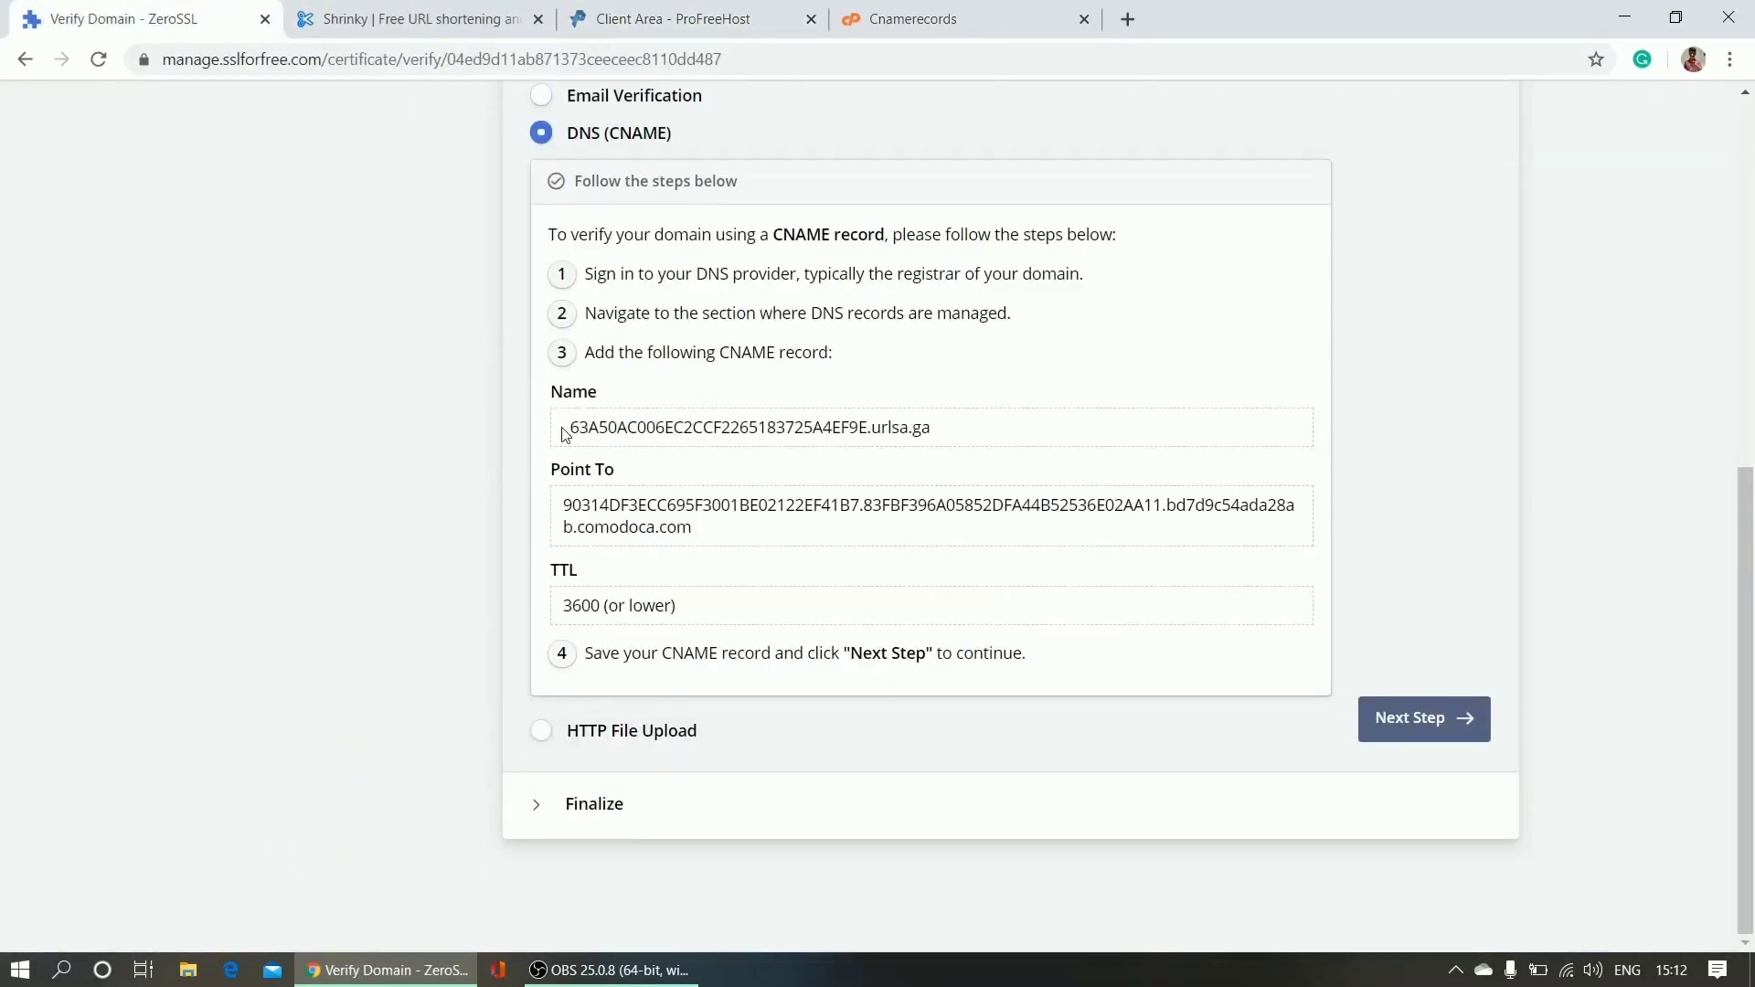
{"action": "left_click_drag", "start_coordinate": [562, 432], "coordinate": [1002, 450]}
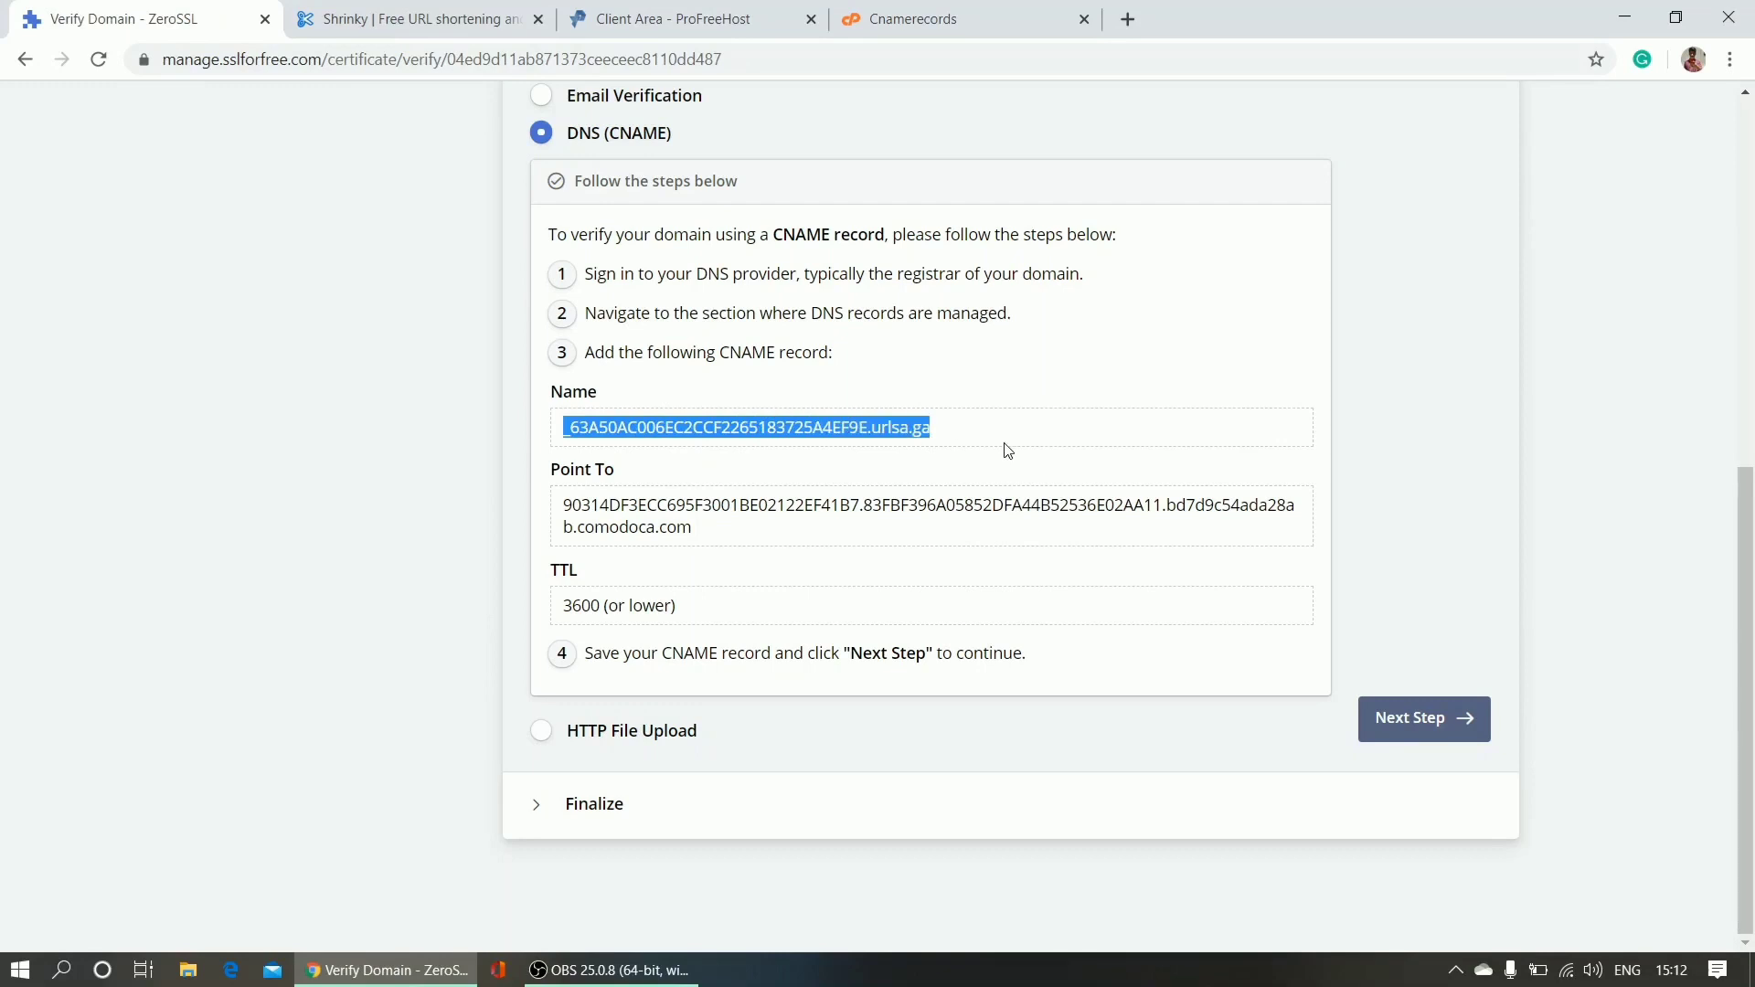
{"action": "left_click", "coordinate": [1006, 16]}
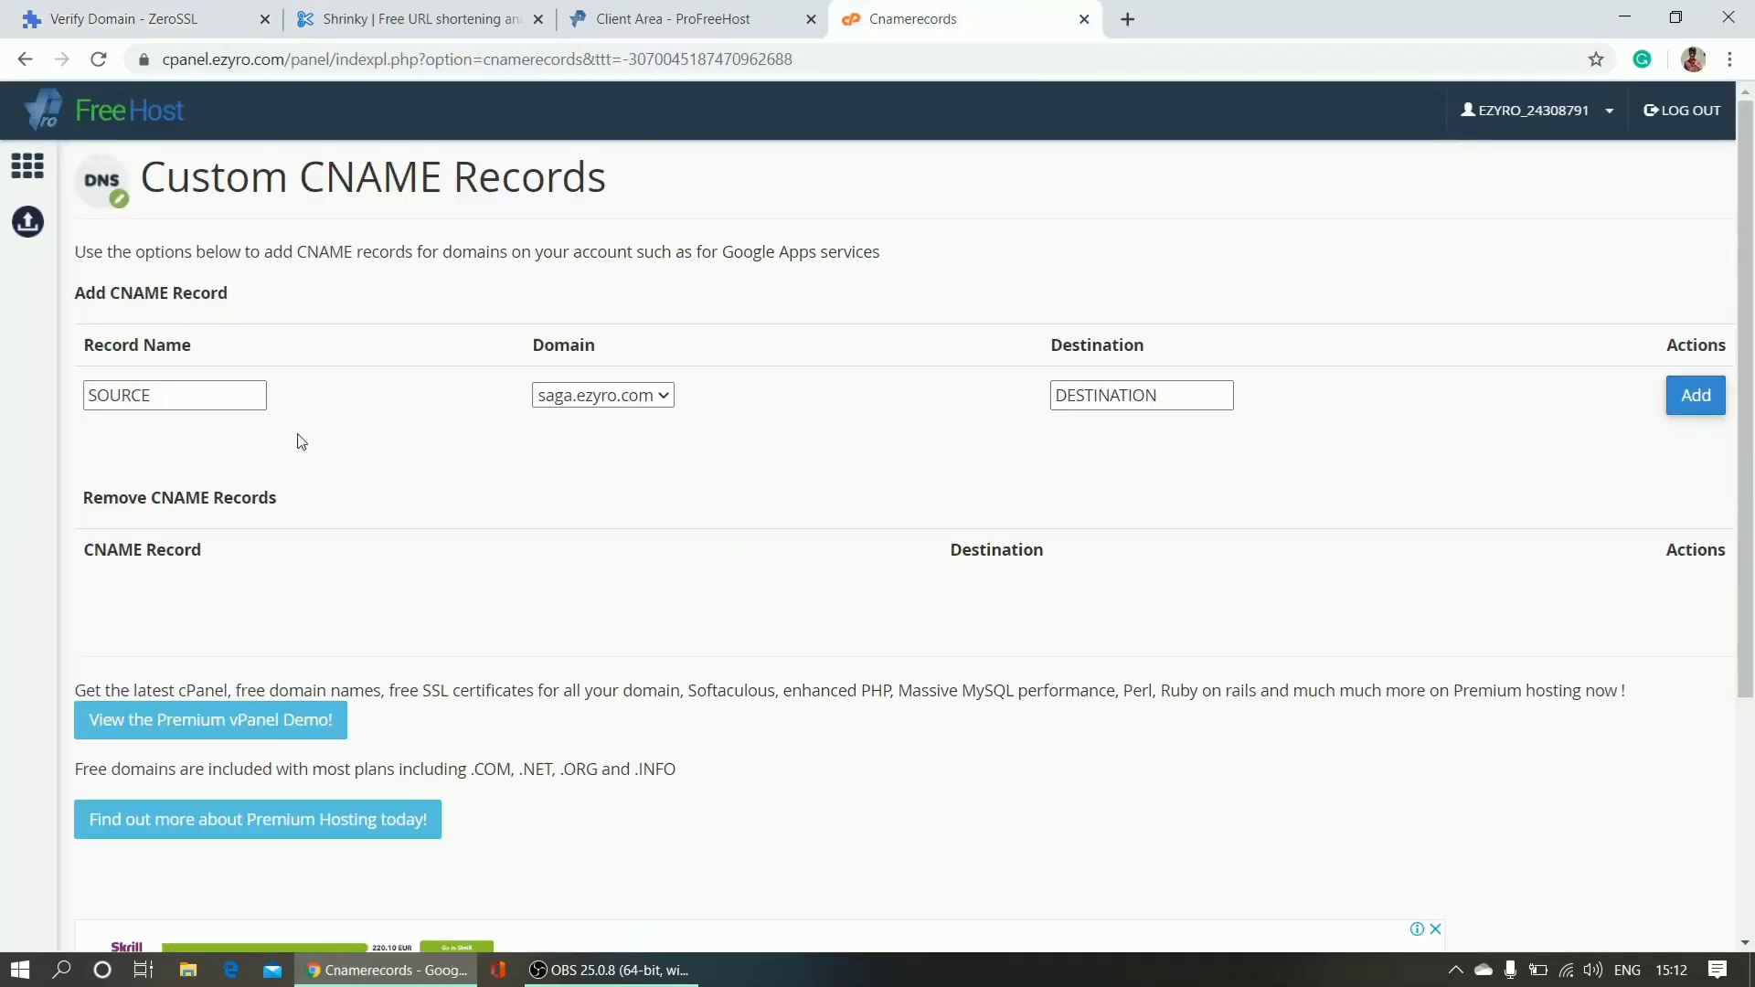
{"action": "left_click", "coordinate": [151, 403]}
{"action": "key", "text": "ctrl+v"}
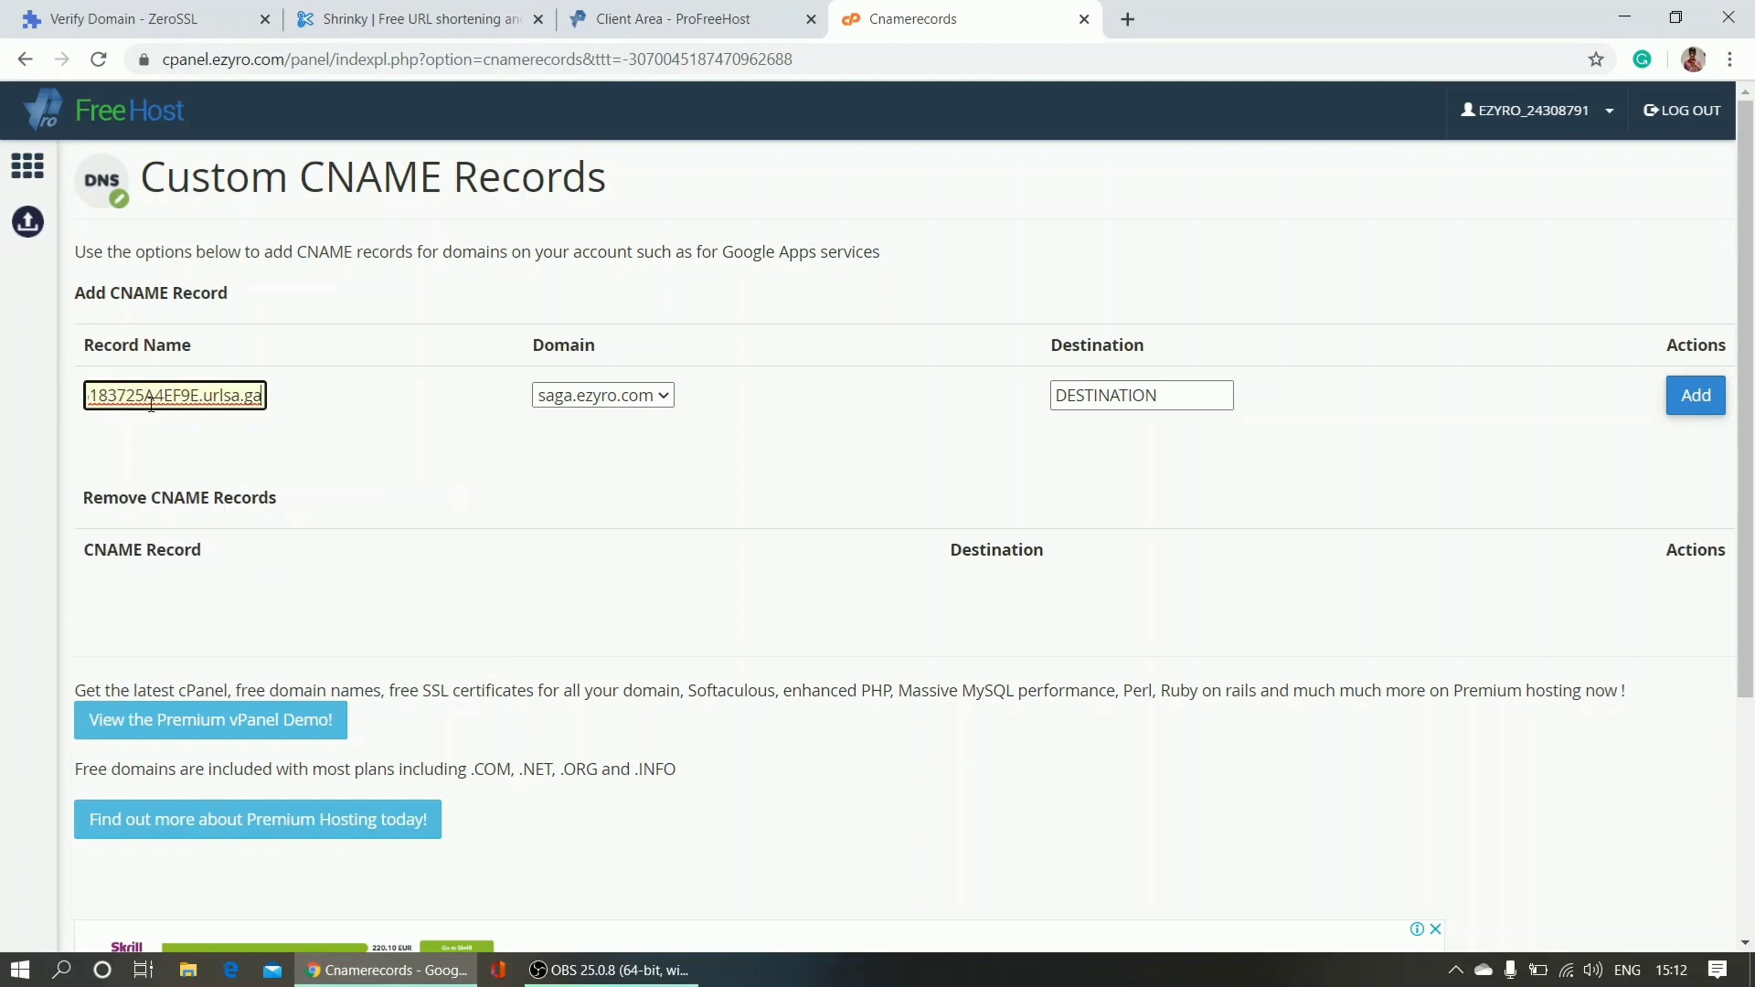
{"action": "key", "text": "BackSpace"}
{"action": "key", "text": "BackSpace"}
{"action": "key", "text": "BackSpace"}
{"action": "key", "text": "BackSpace"}
{"action": "key", "text": "BackSpace"}
{"action": "key", "text": "BackSpace"}
{"action": "key", "text": "BackSpace"}
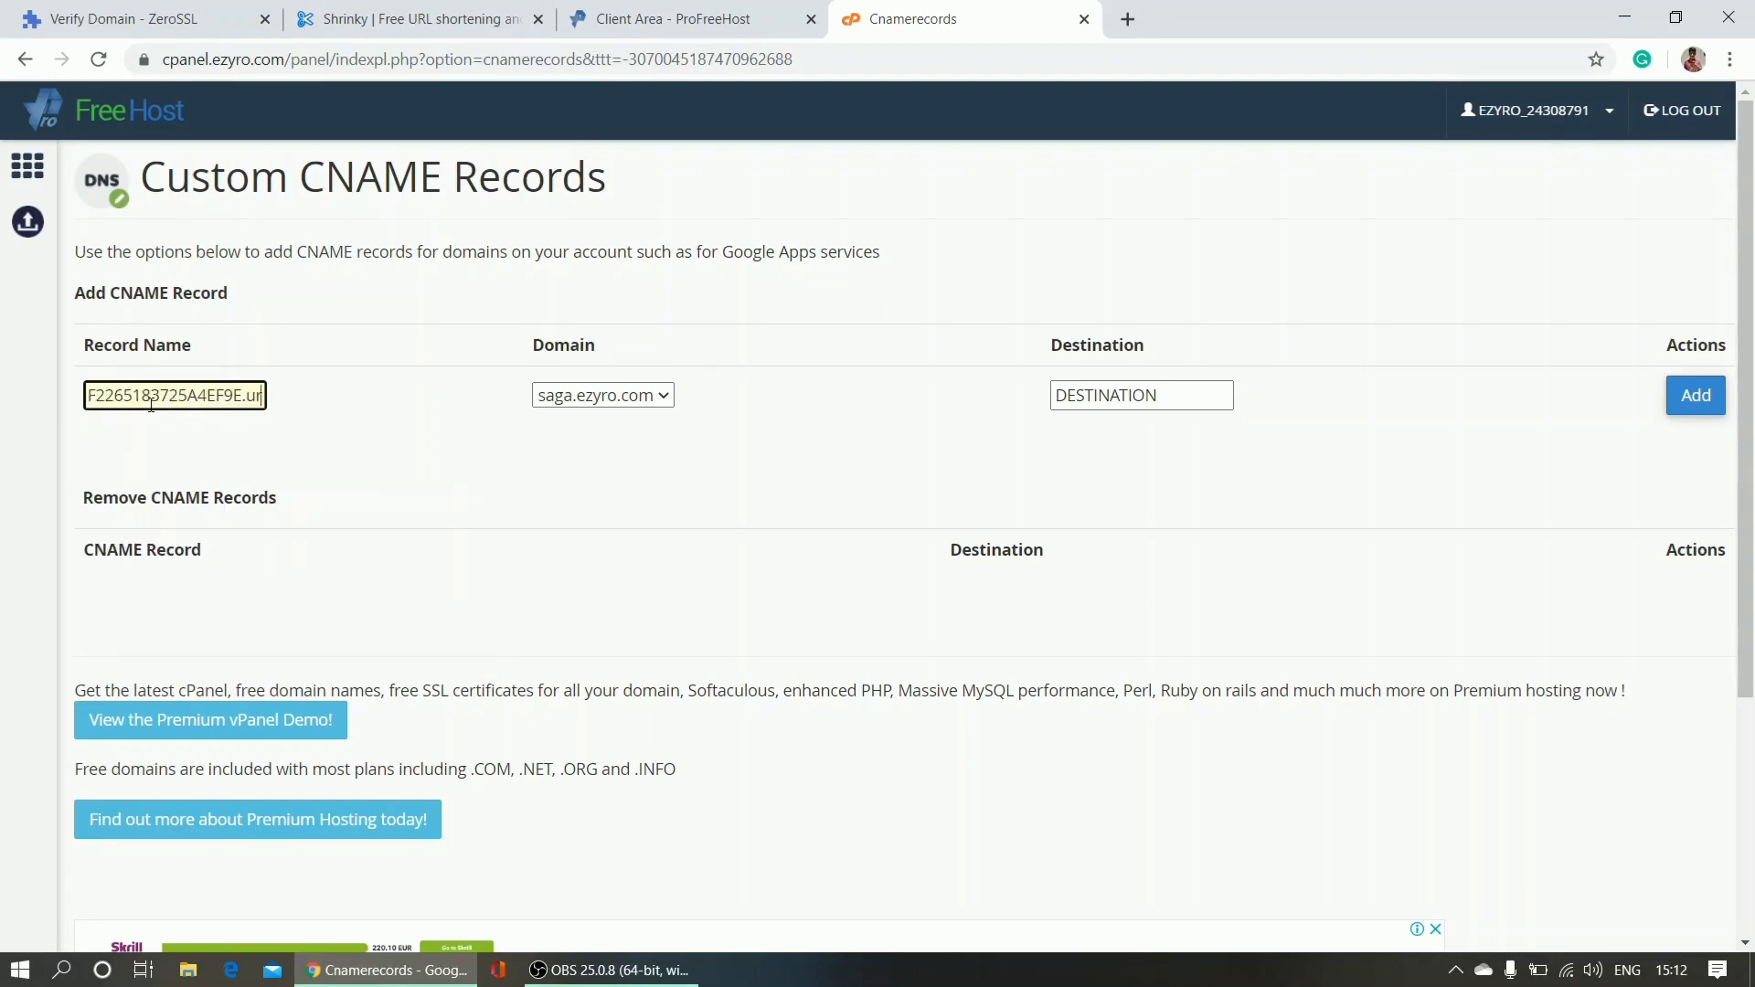
{"action": "key", "text": "BackSpace"}
{"action": "key", "text": "BackSpace"}
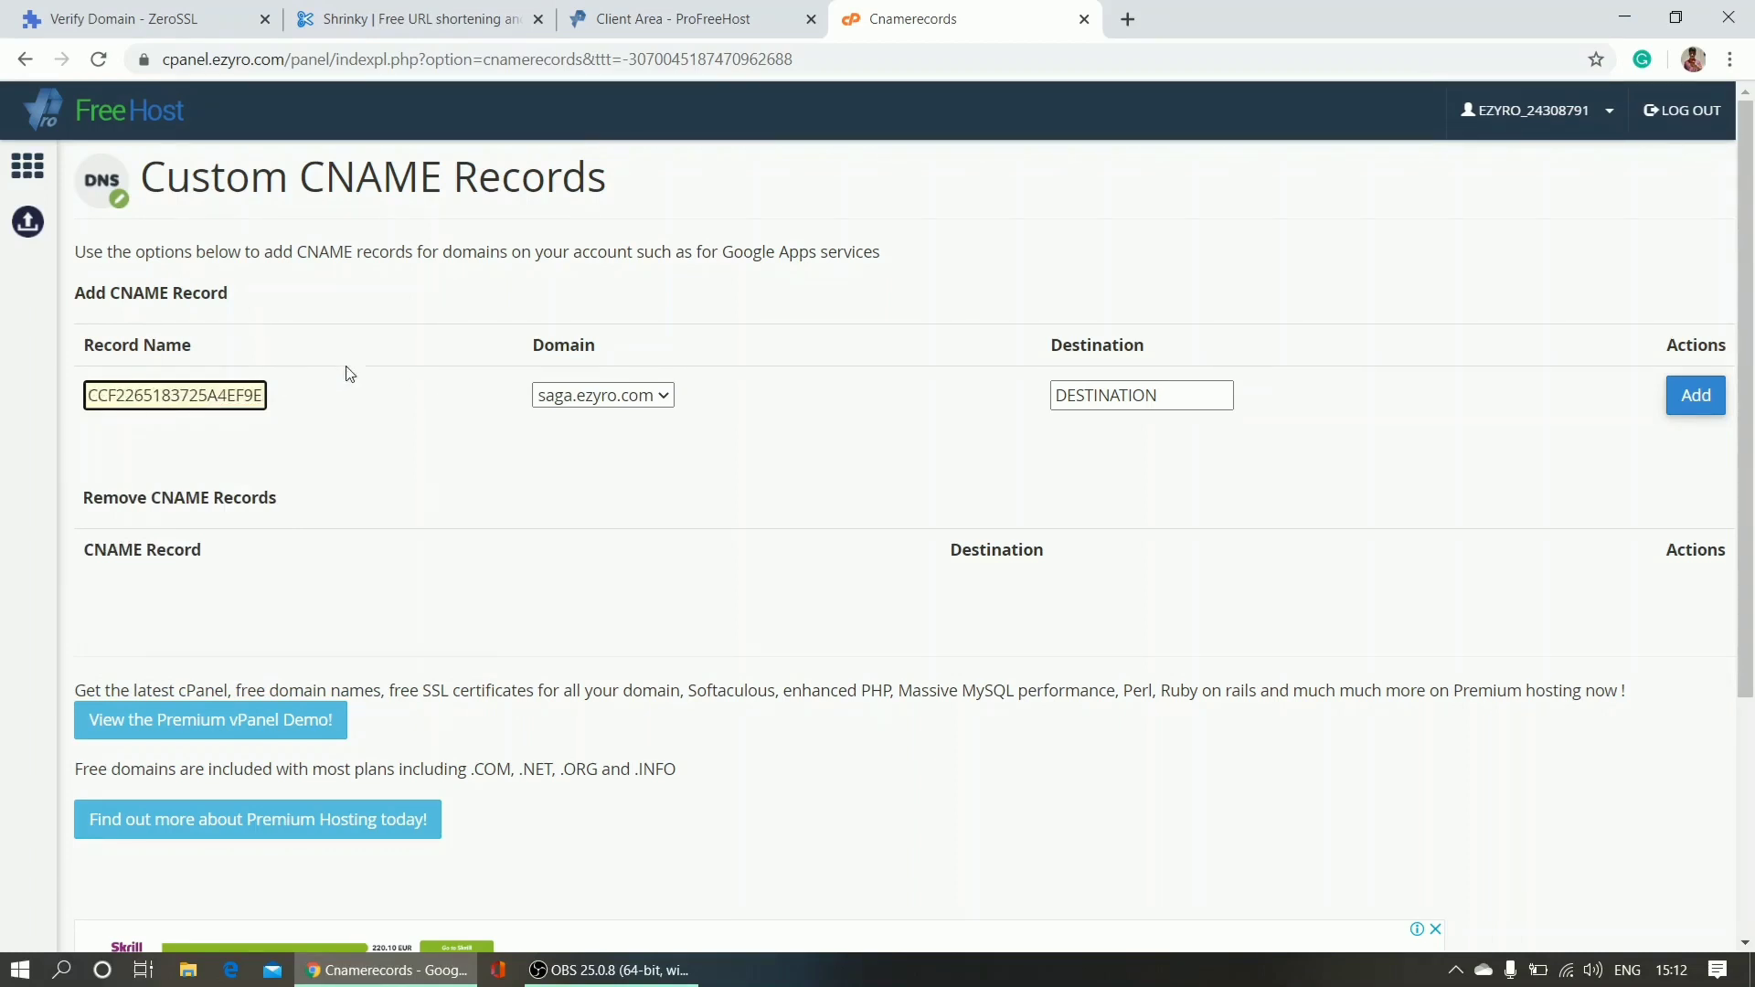
{"action": "left_click", "coordinate": [551, 402]}
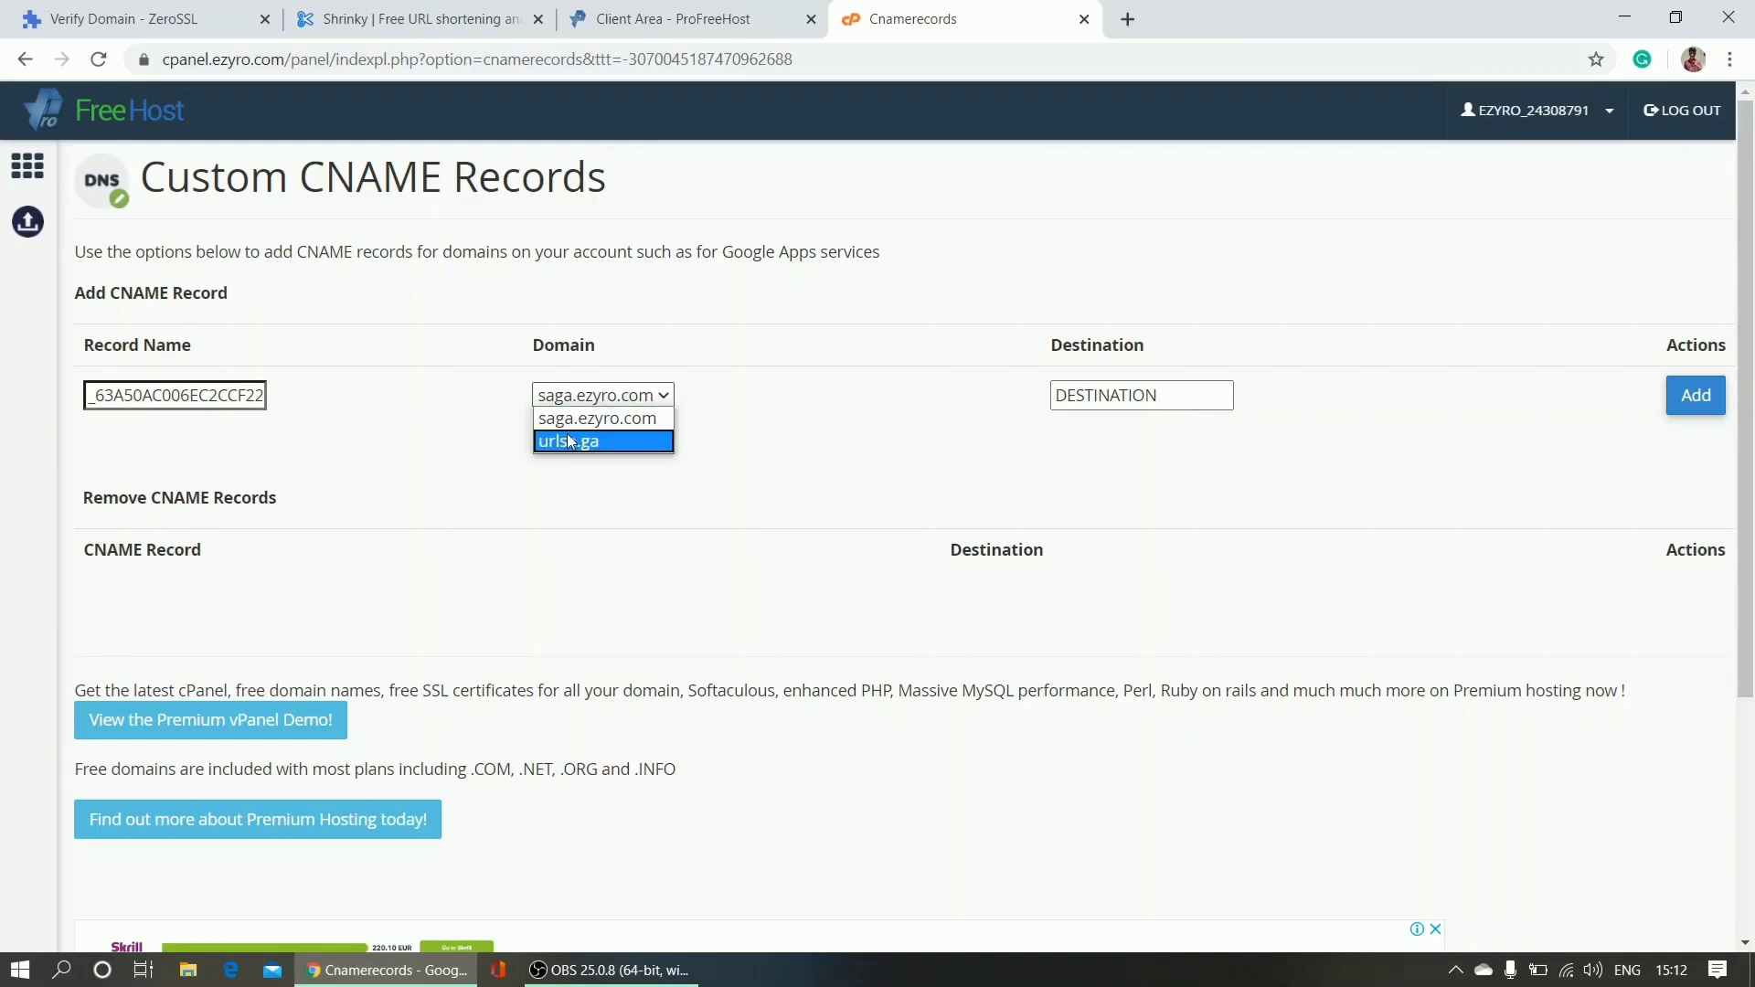
{"action": "left_click", "coordinate": [571, 443]}
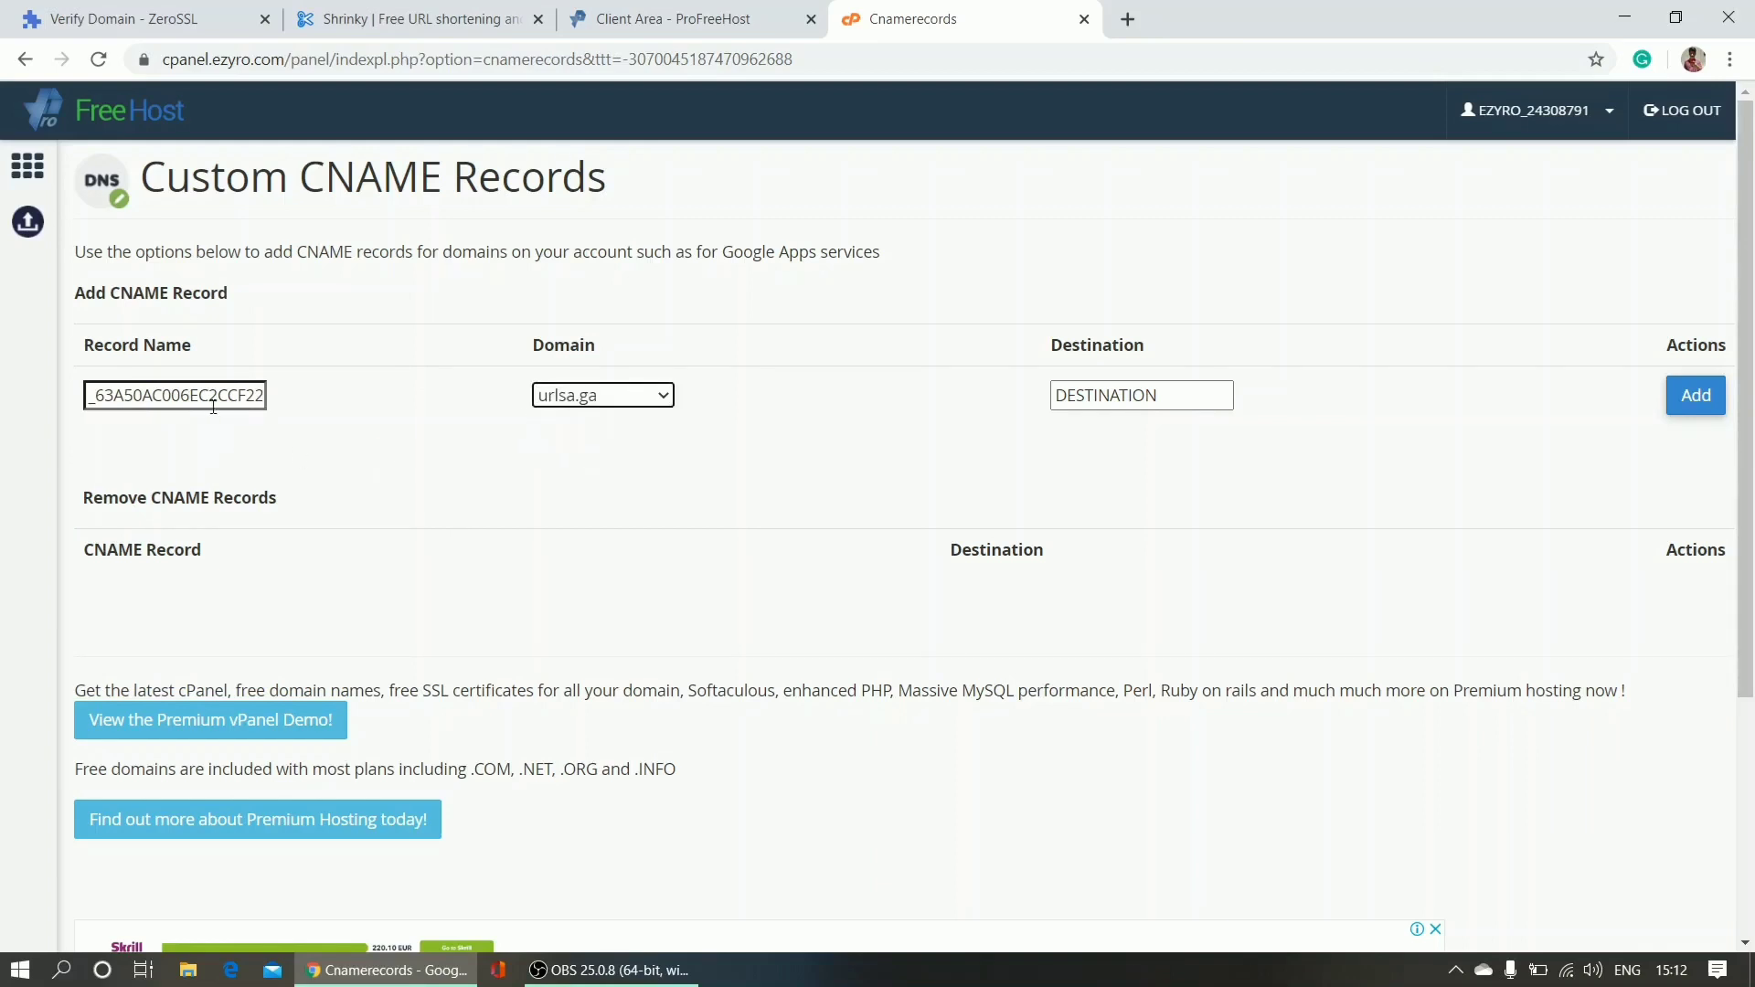
{"action": "key", "text": "End"}
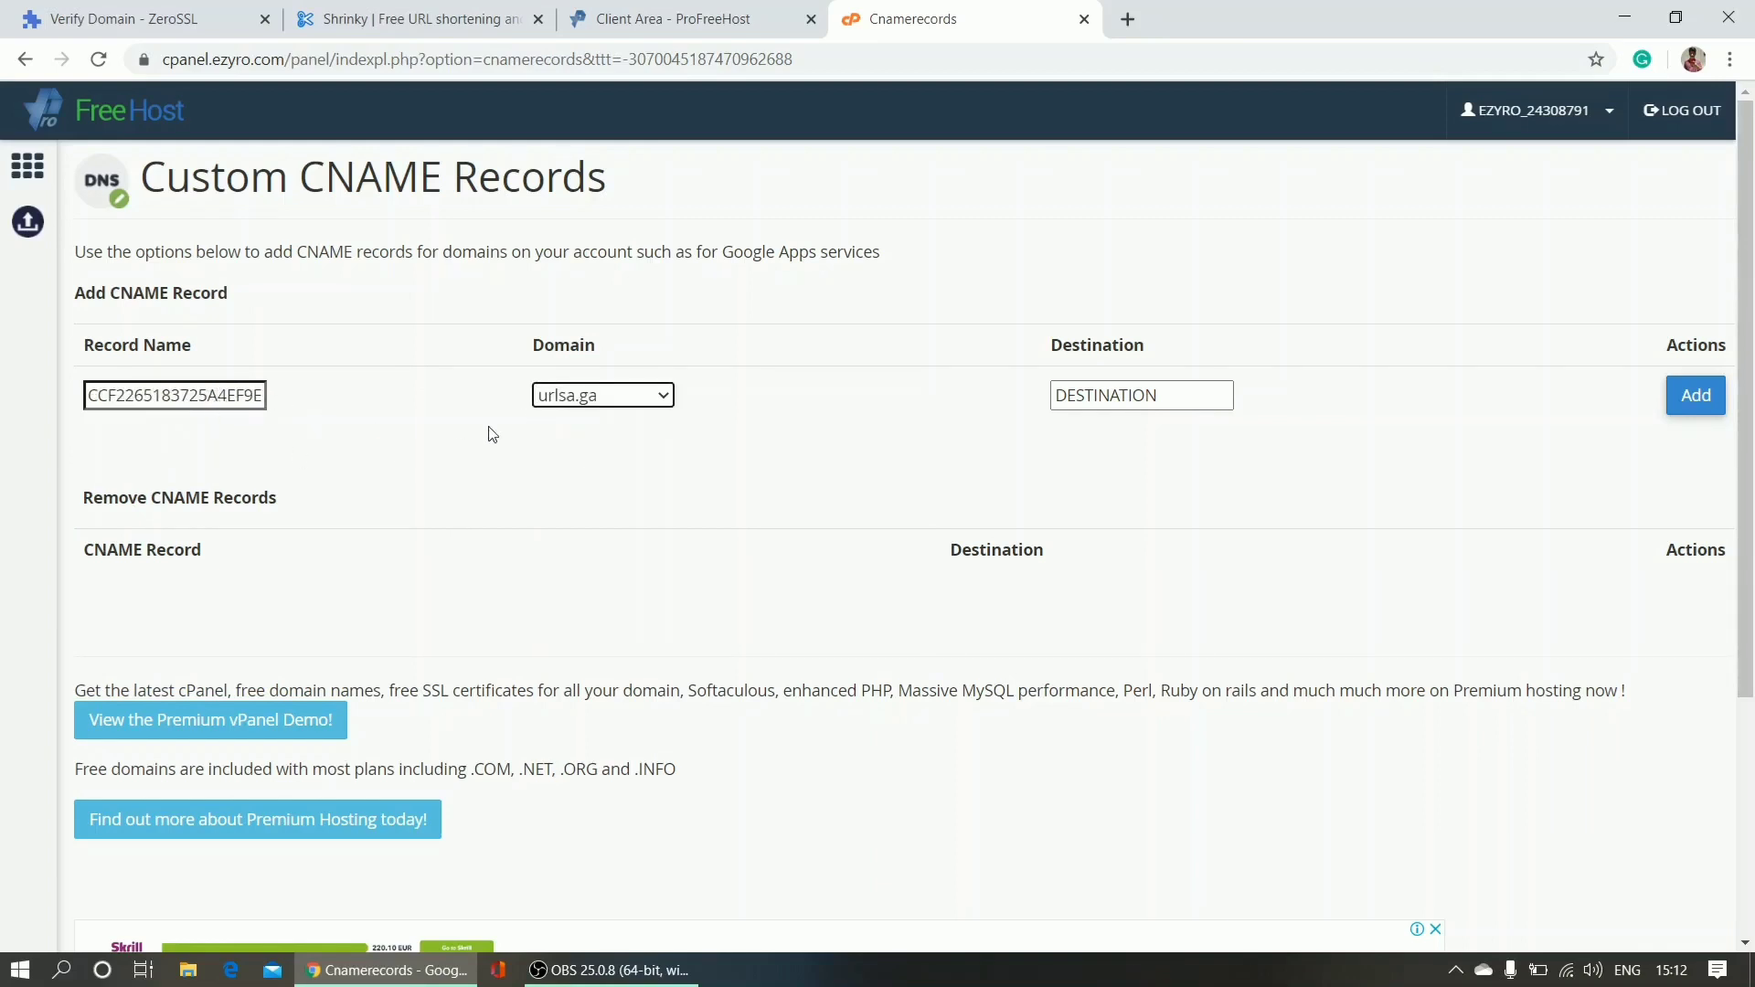
Paste the comodoca.com Point To value as Destination and add the record.
{"action": "left_click", "coordinate": [183, 21]}
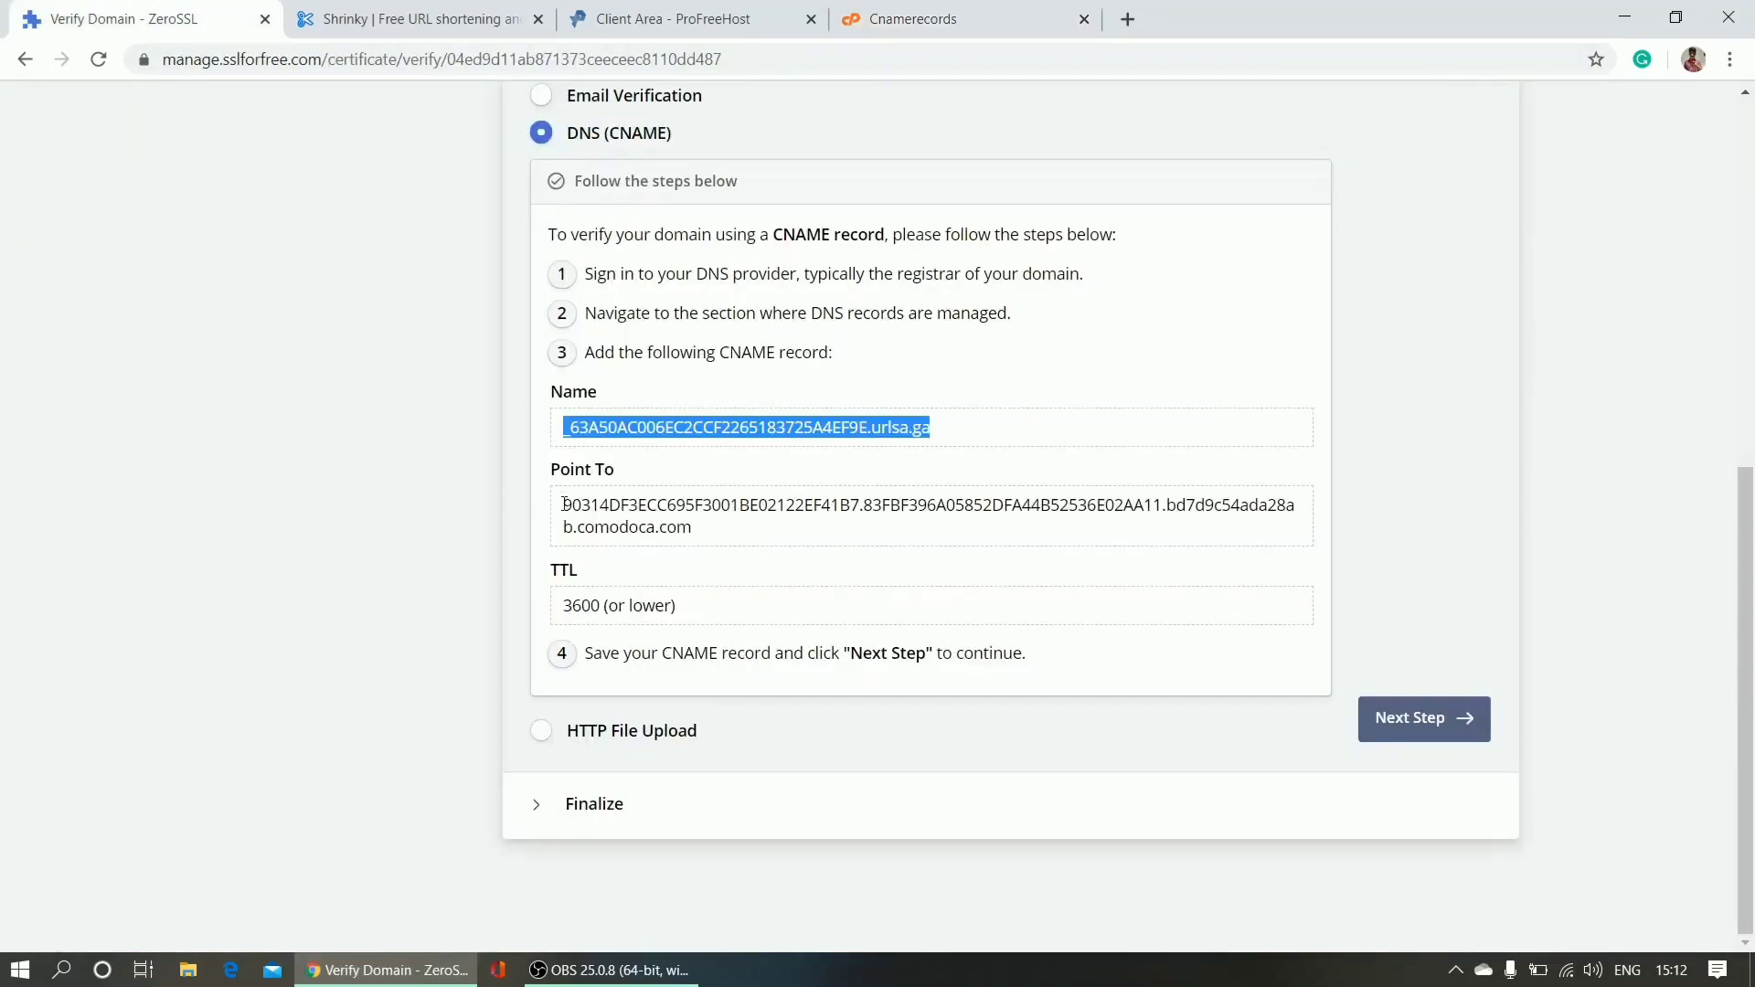
{"action": "left_click_drag", "start_coordinate": [565, 503], "coordinate": [693, 546]}
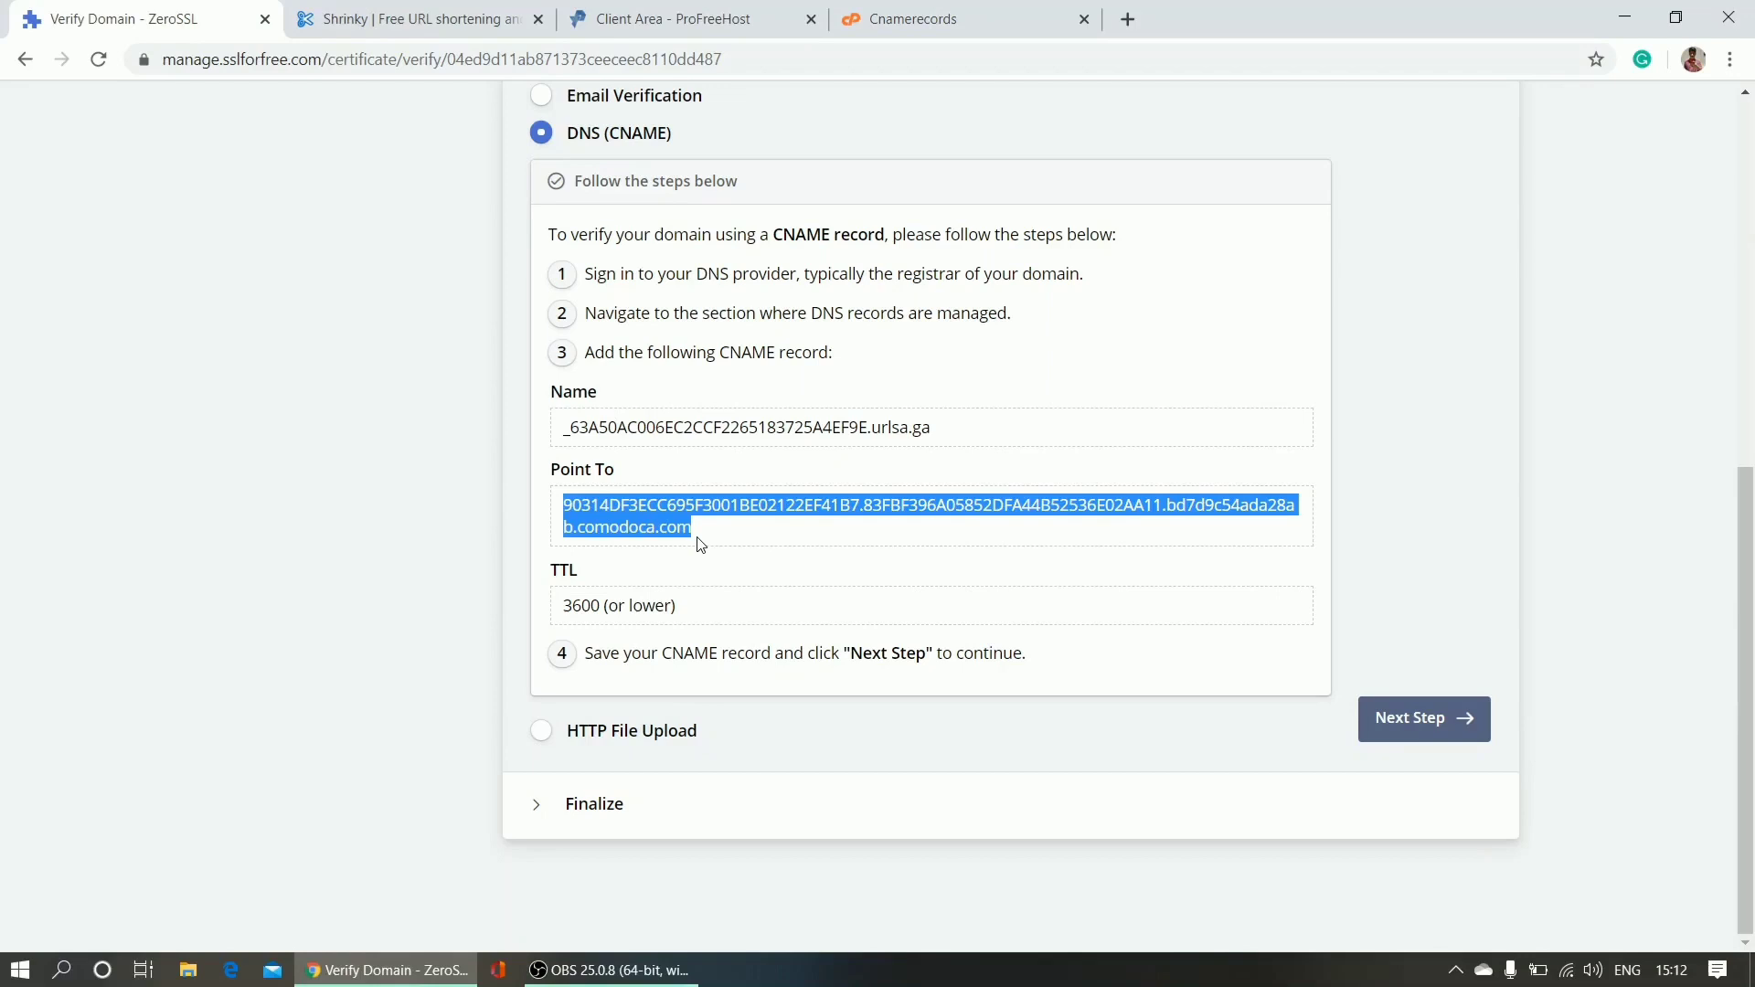
{"action": "left_click", "coordinate": [914, 19]}
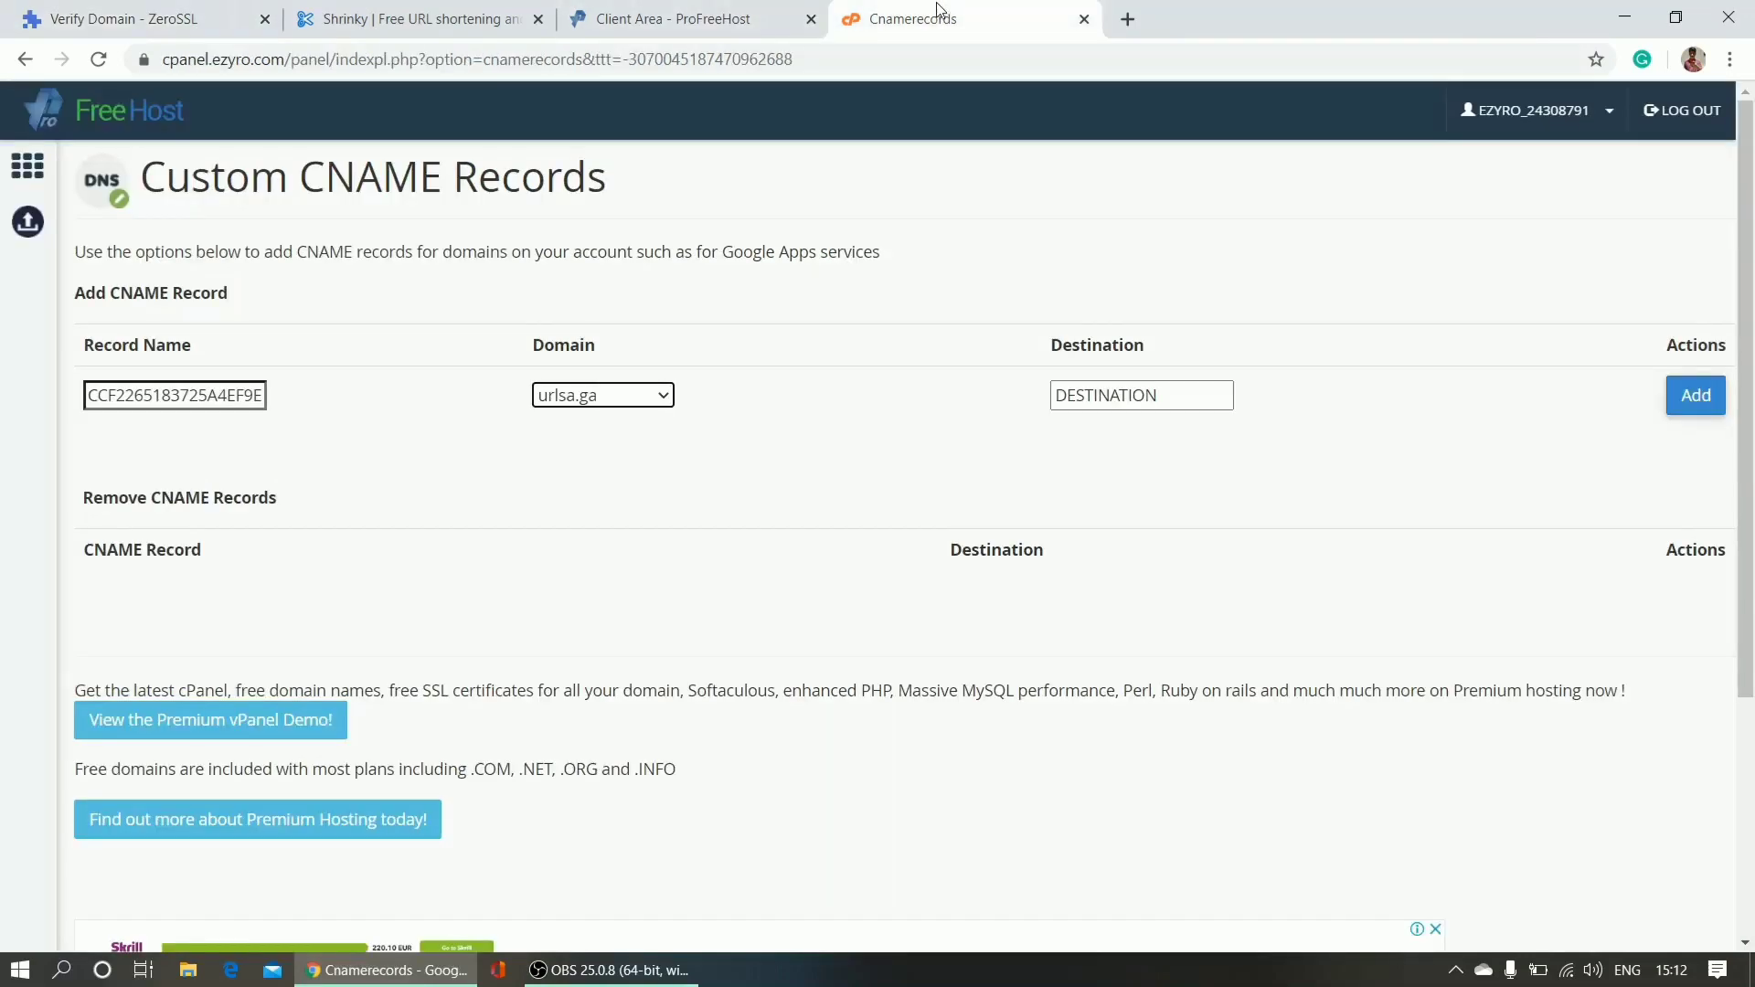
{"action": "left_click", "coordinate": [1133, 395]}
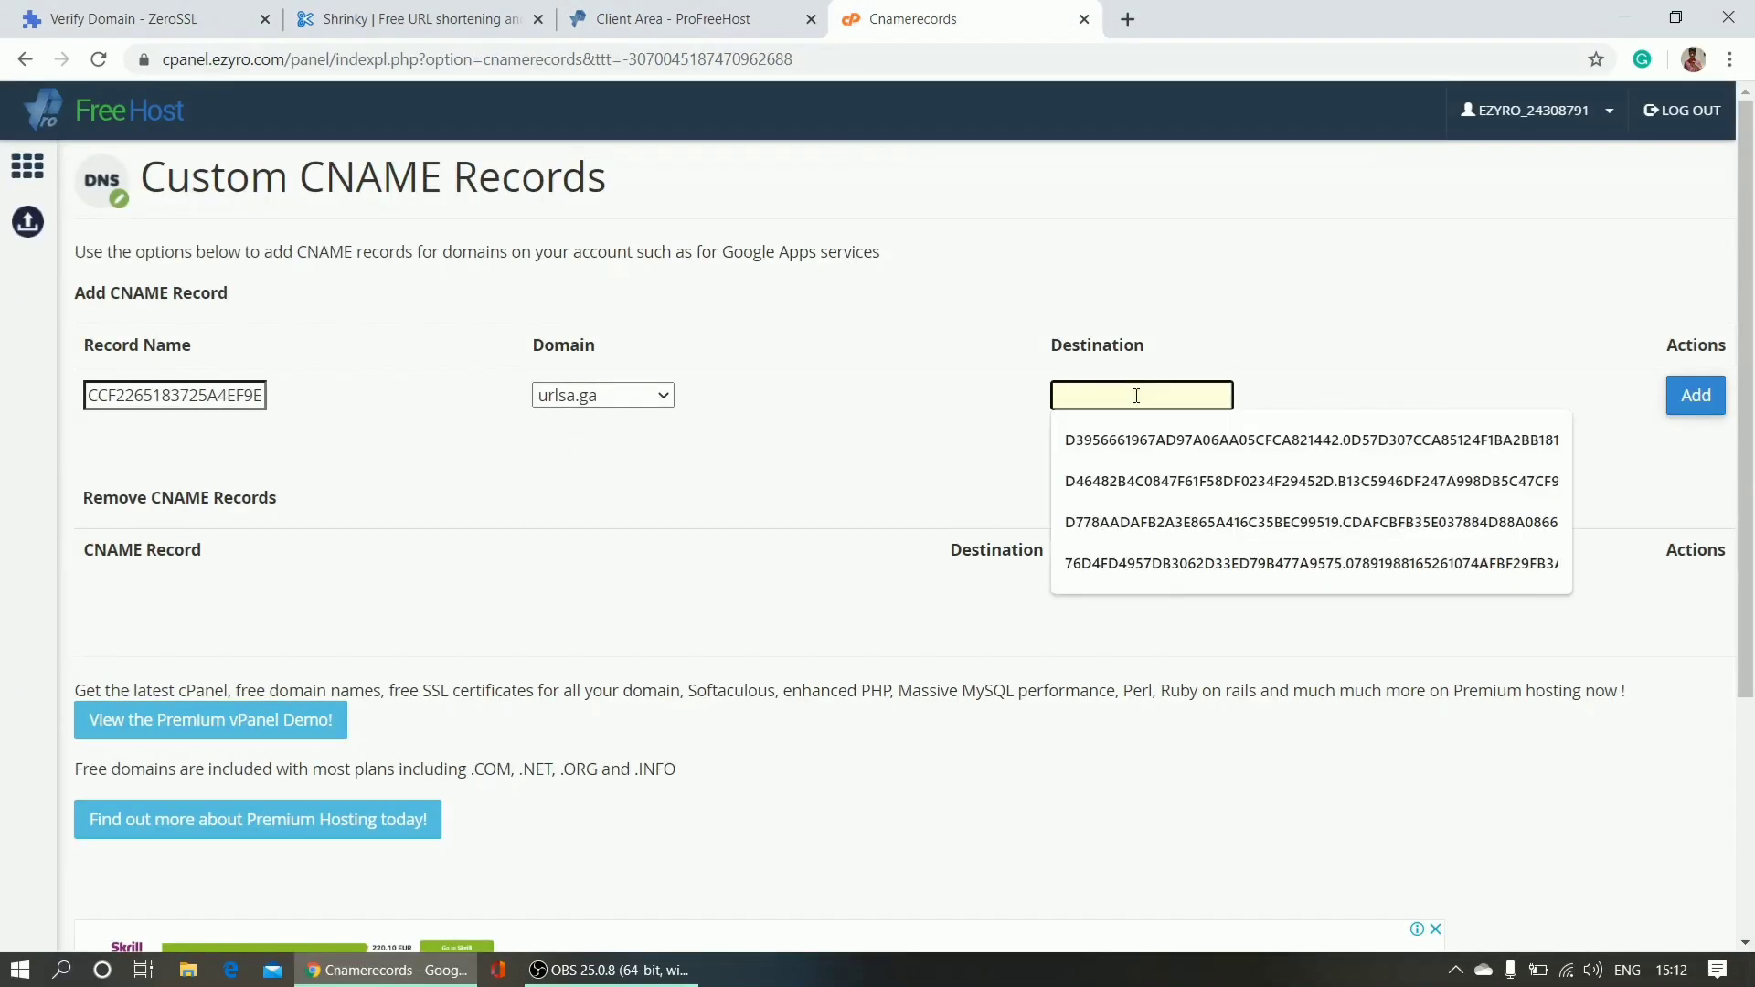
{"action": "key", "text": "ctrl+v"}
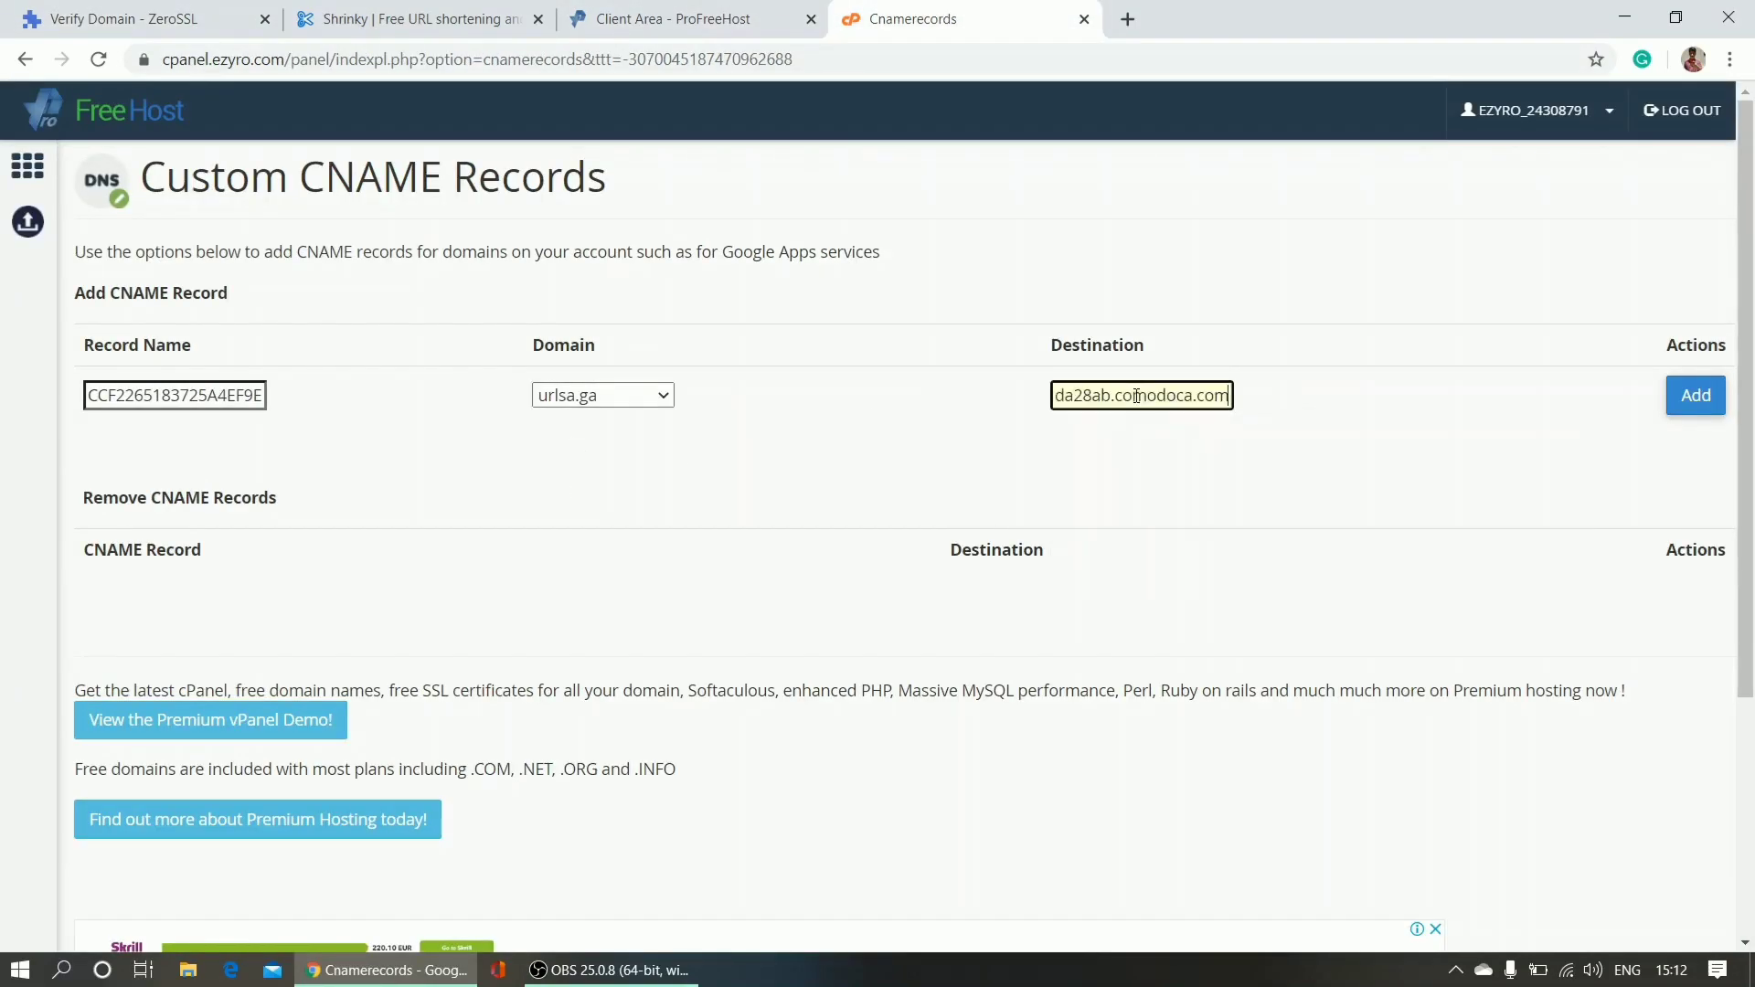
{"action": "left_click", "coordinate": [1703, 416]}
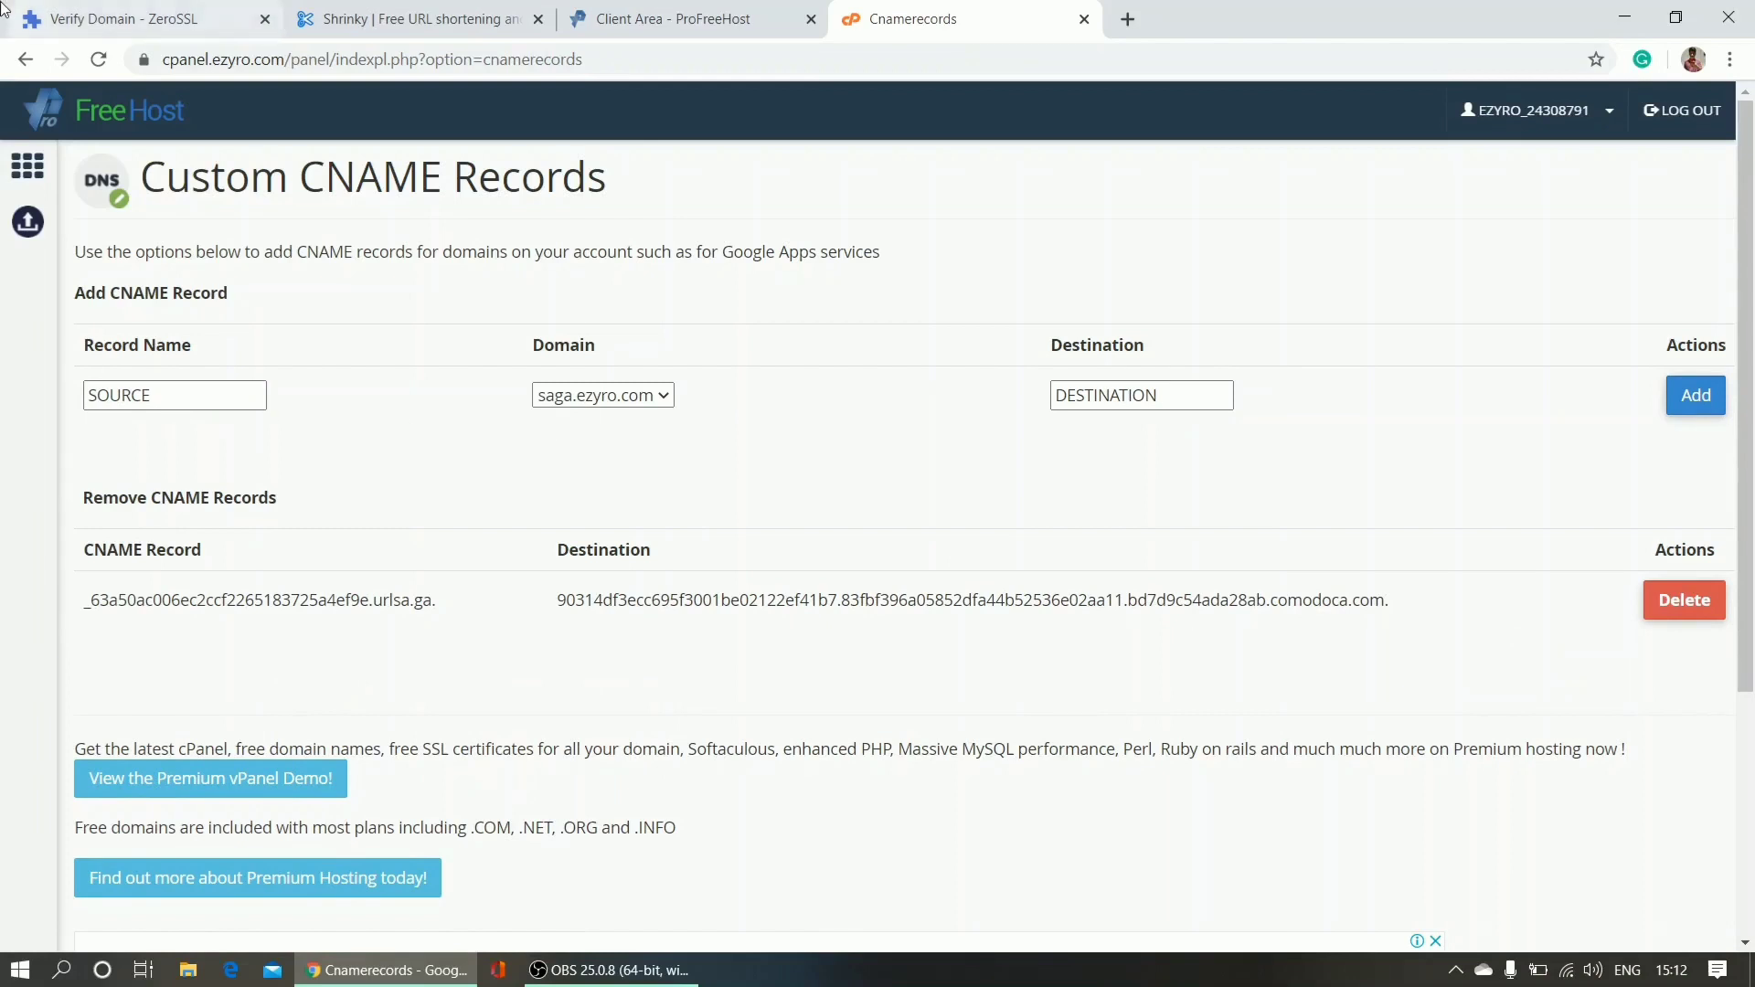
Proceed to finalize and verify the urlsa.ga domain in ZeroSSL.
{"action": "left_click", "coordinate": [101, 19]}
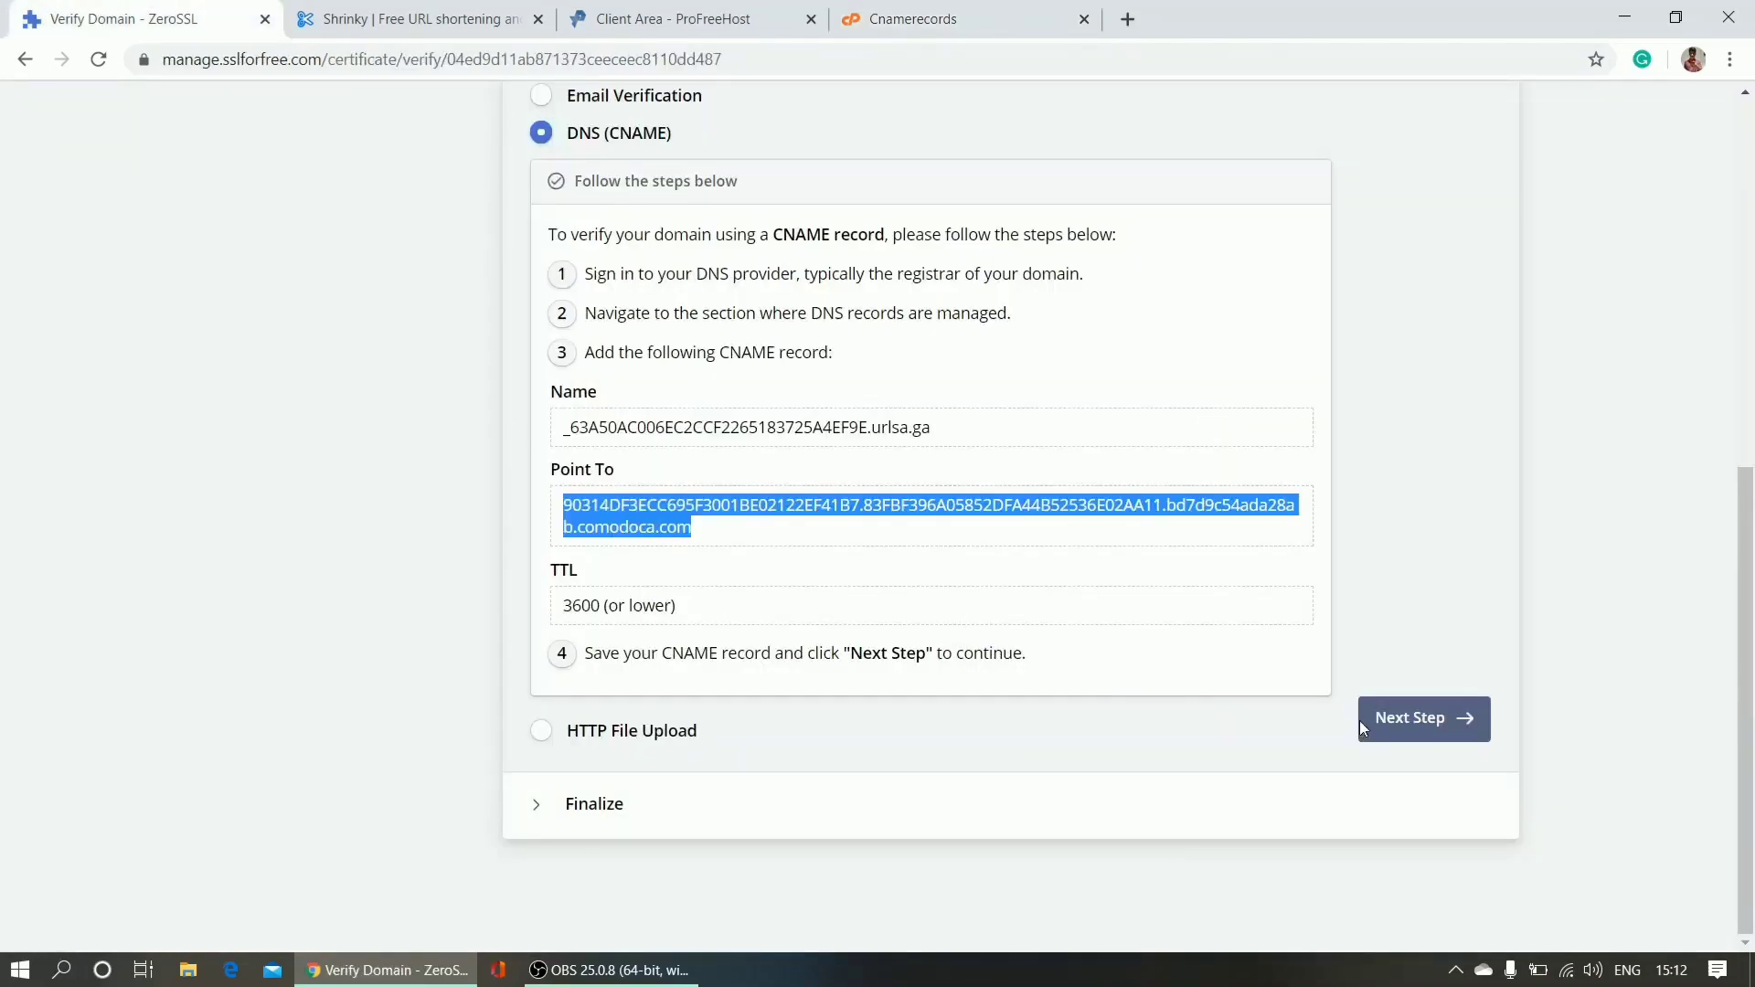
{"action": "left_click", "coordinate": [1436, 717]}
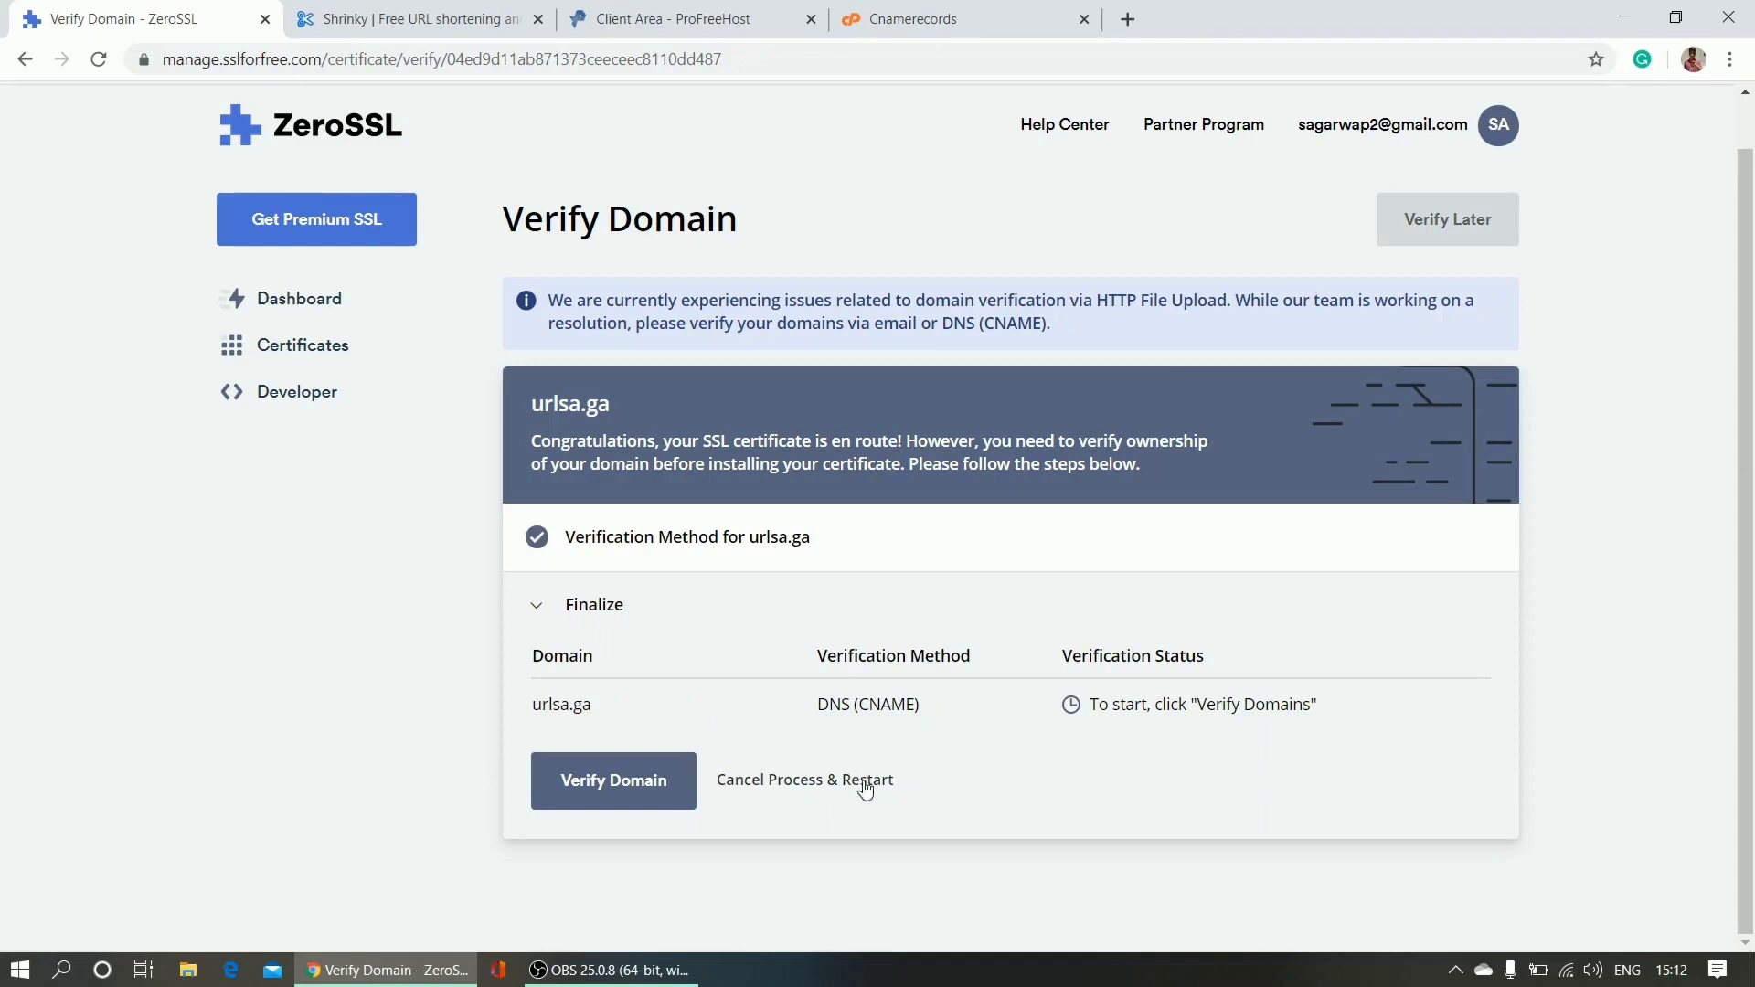
{"action": "left_click", "coordinate": [635, 775]}
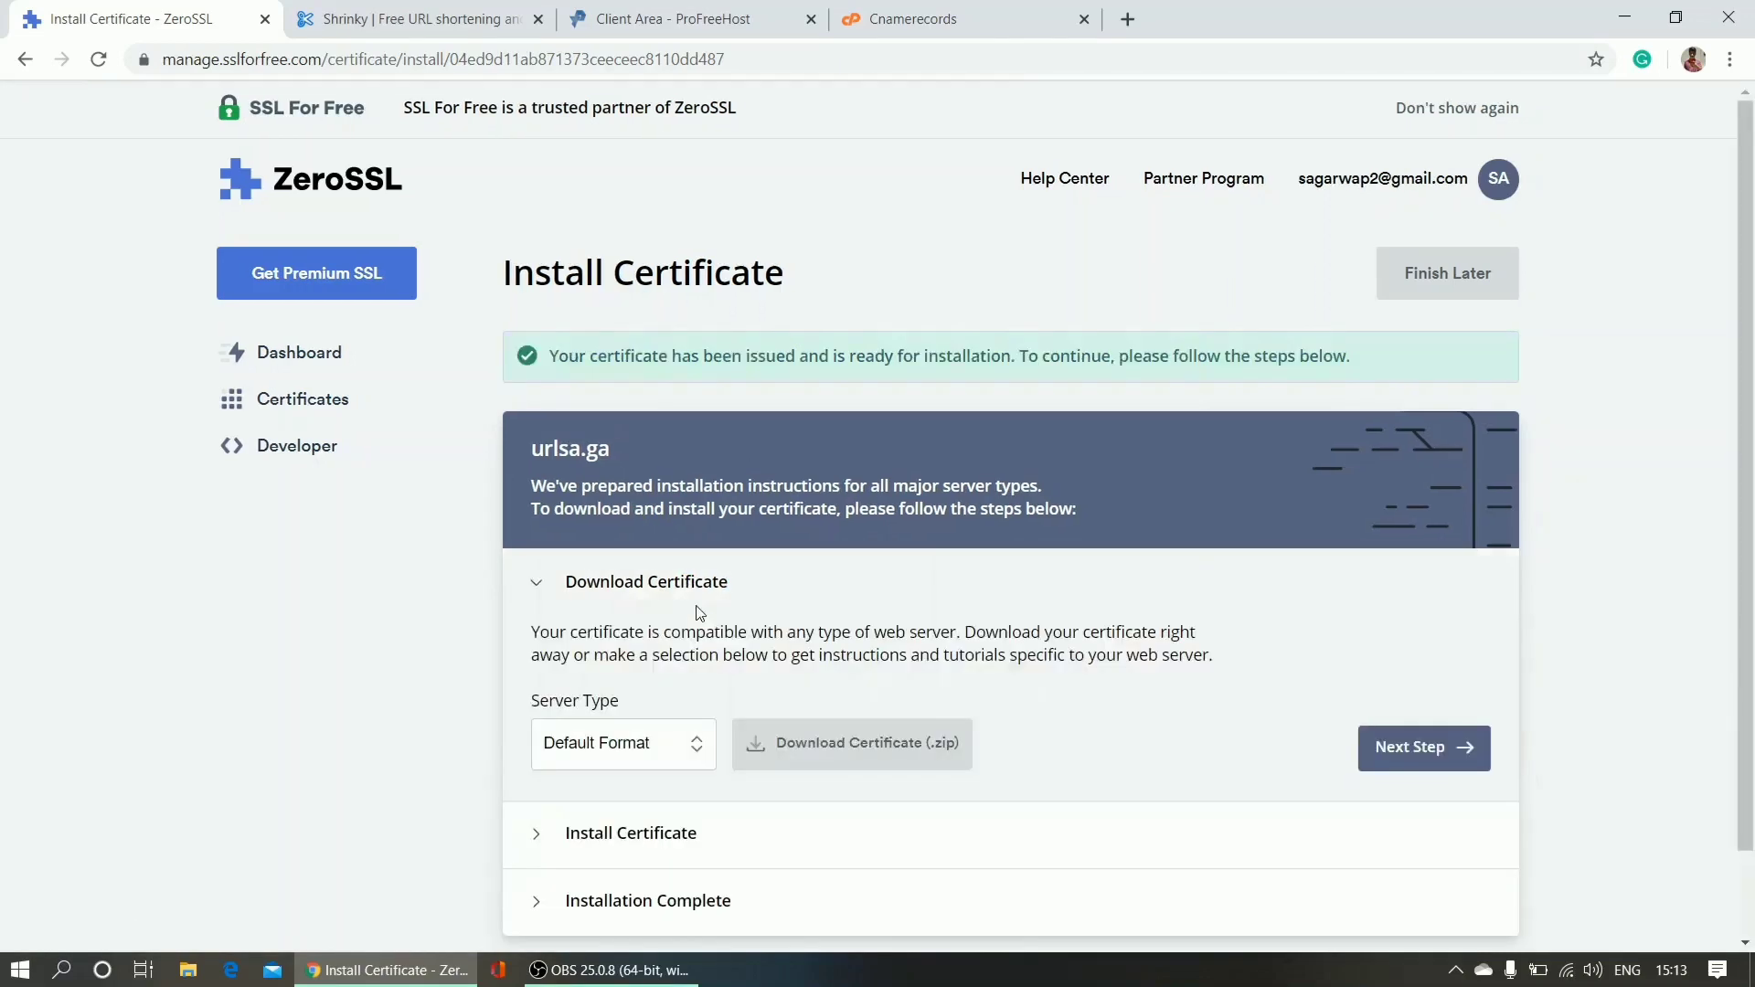
Download the issued certificate as urlsa.ga.zip and open it.
{"action": "scroll", "coordinate": [677, 637], "scroll_direction": "down", "scroll_amount": 2}
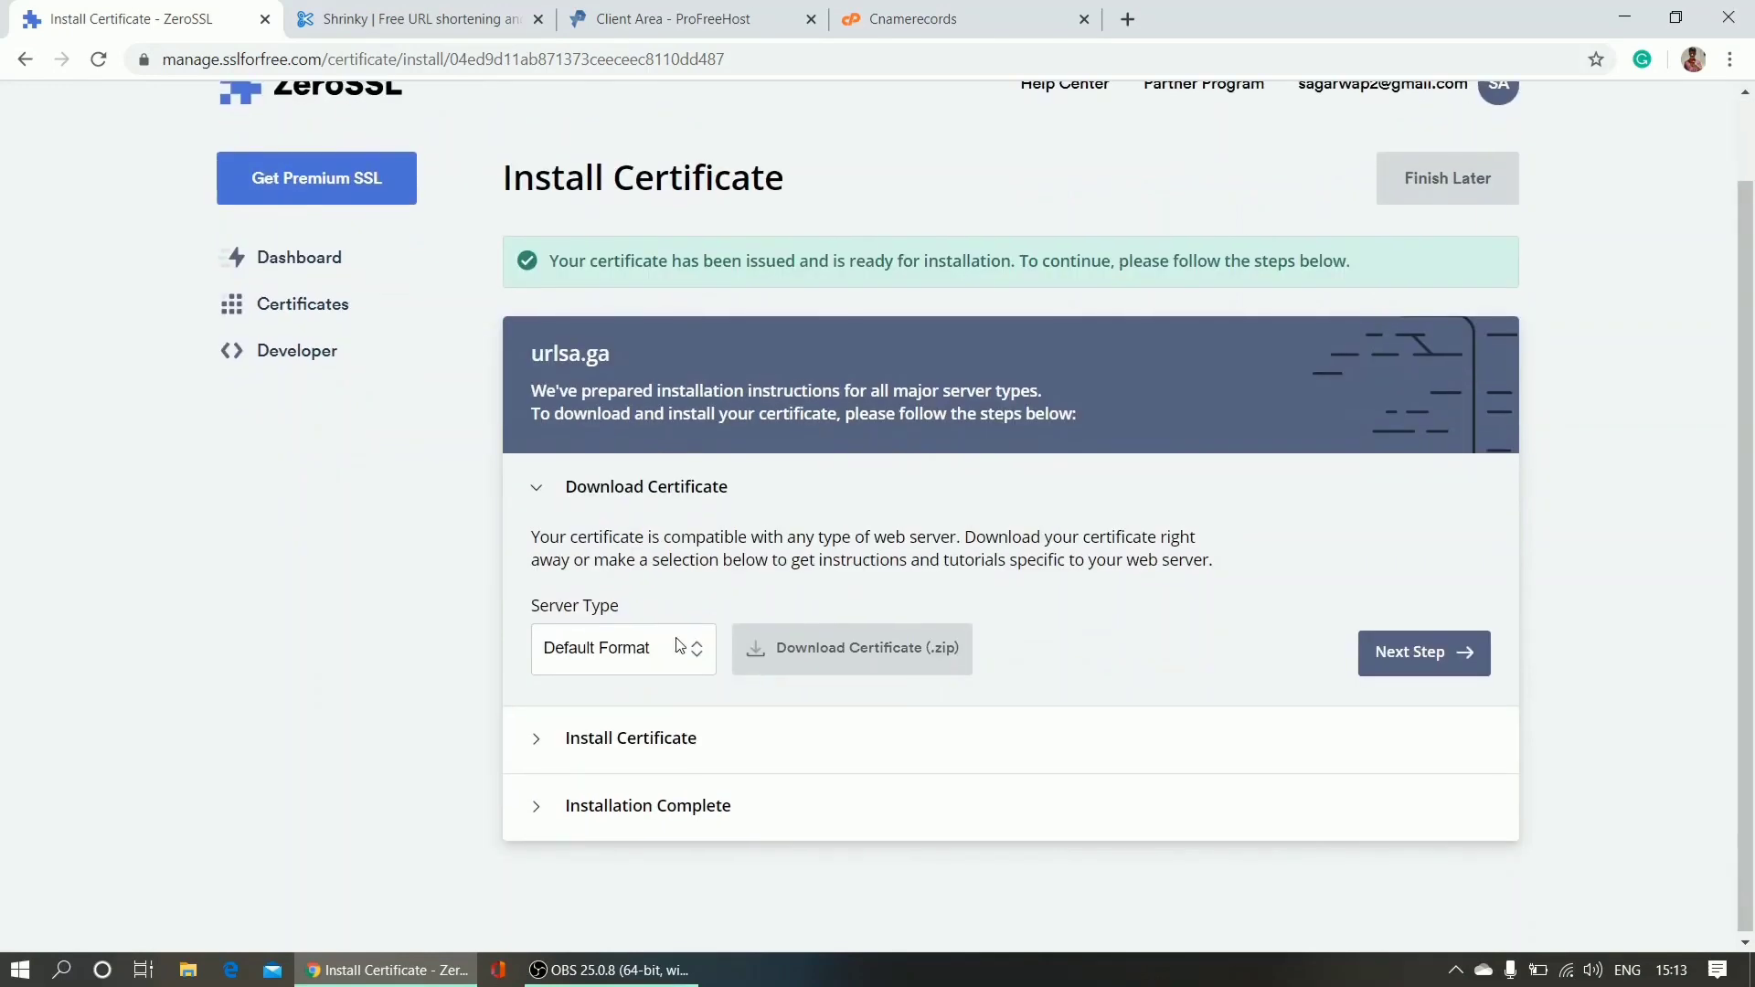
{"action": "left_click", "coordinate": [915, 658]}
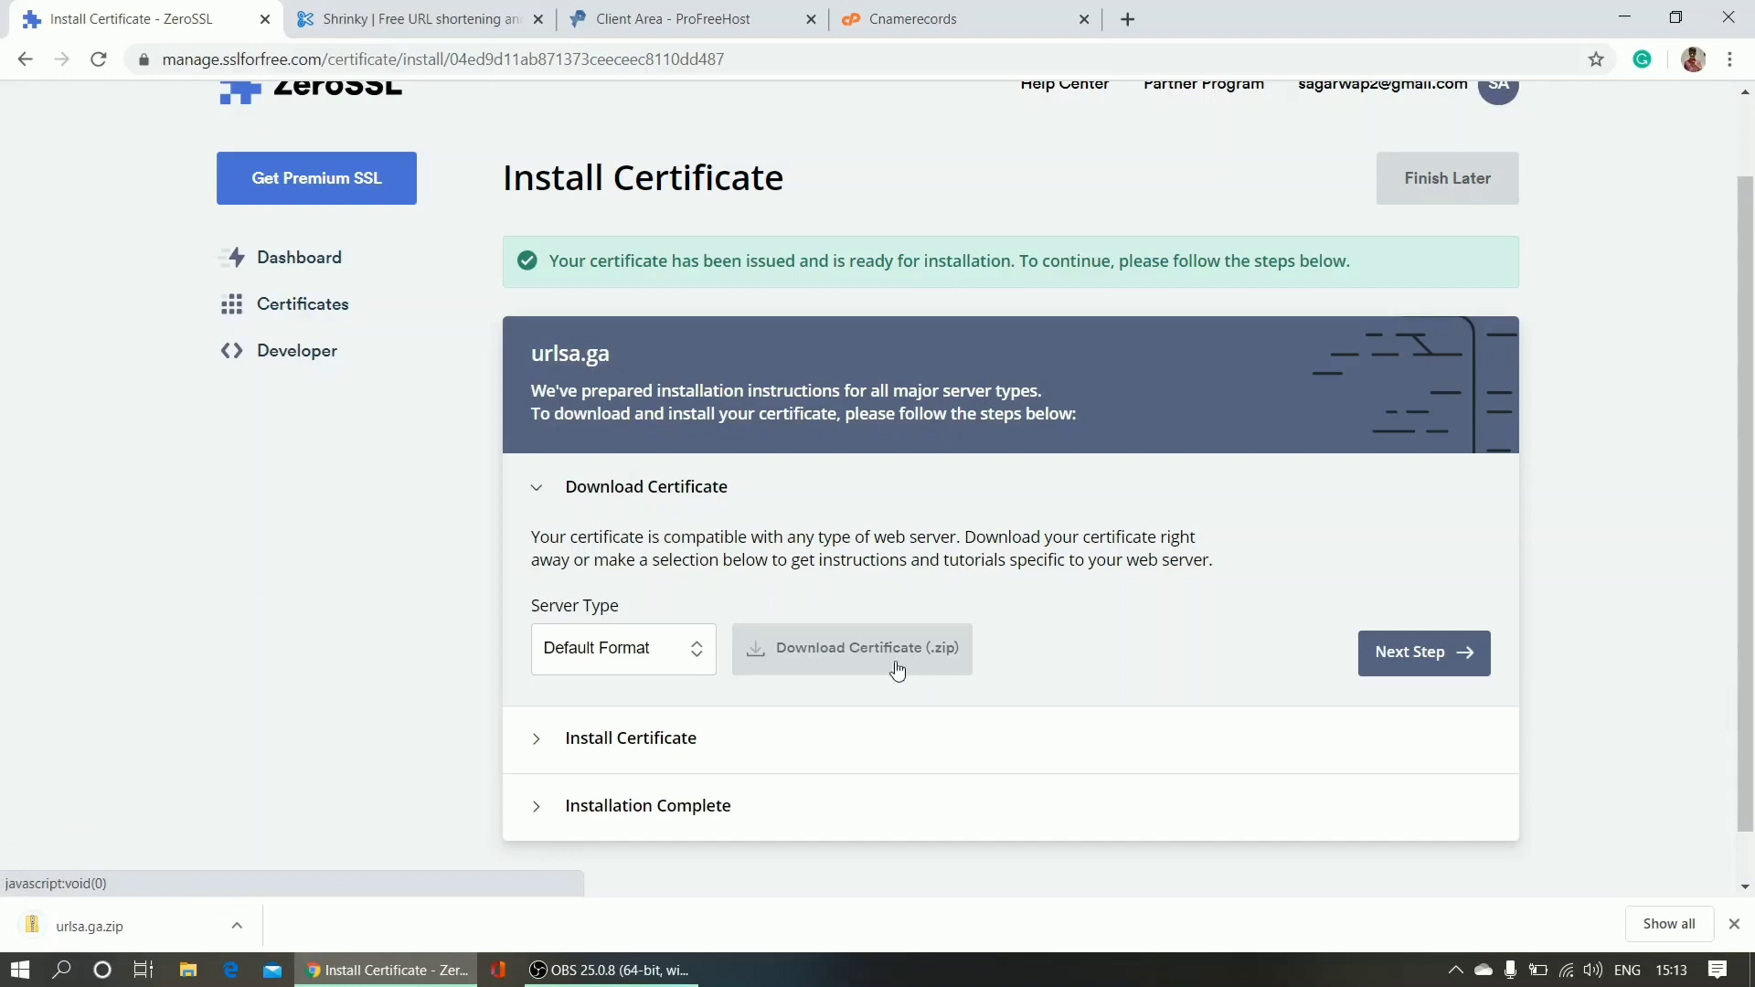
{"action": "left_click", "coordinate": [141, 941]}
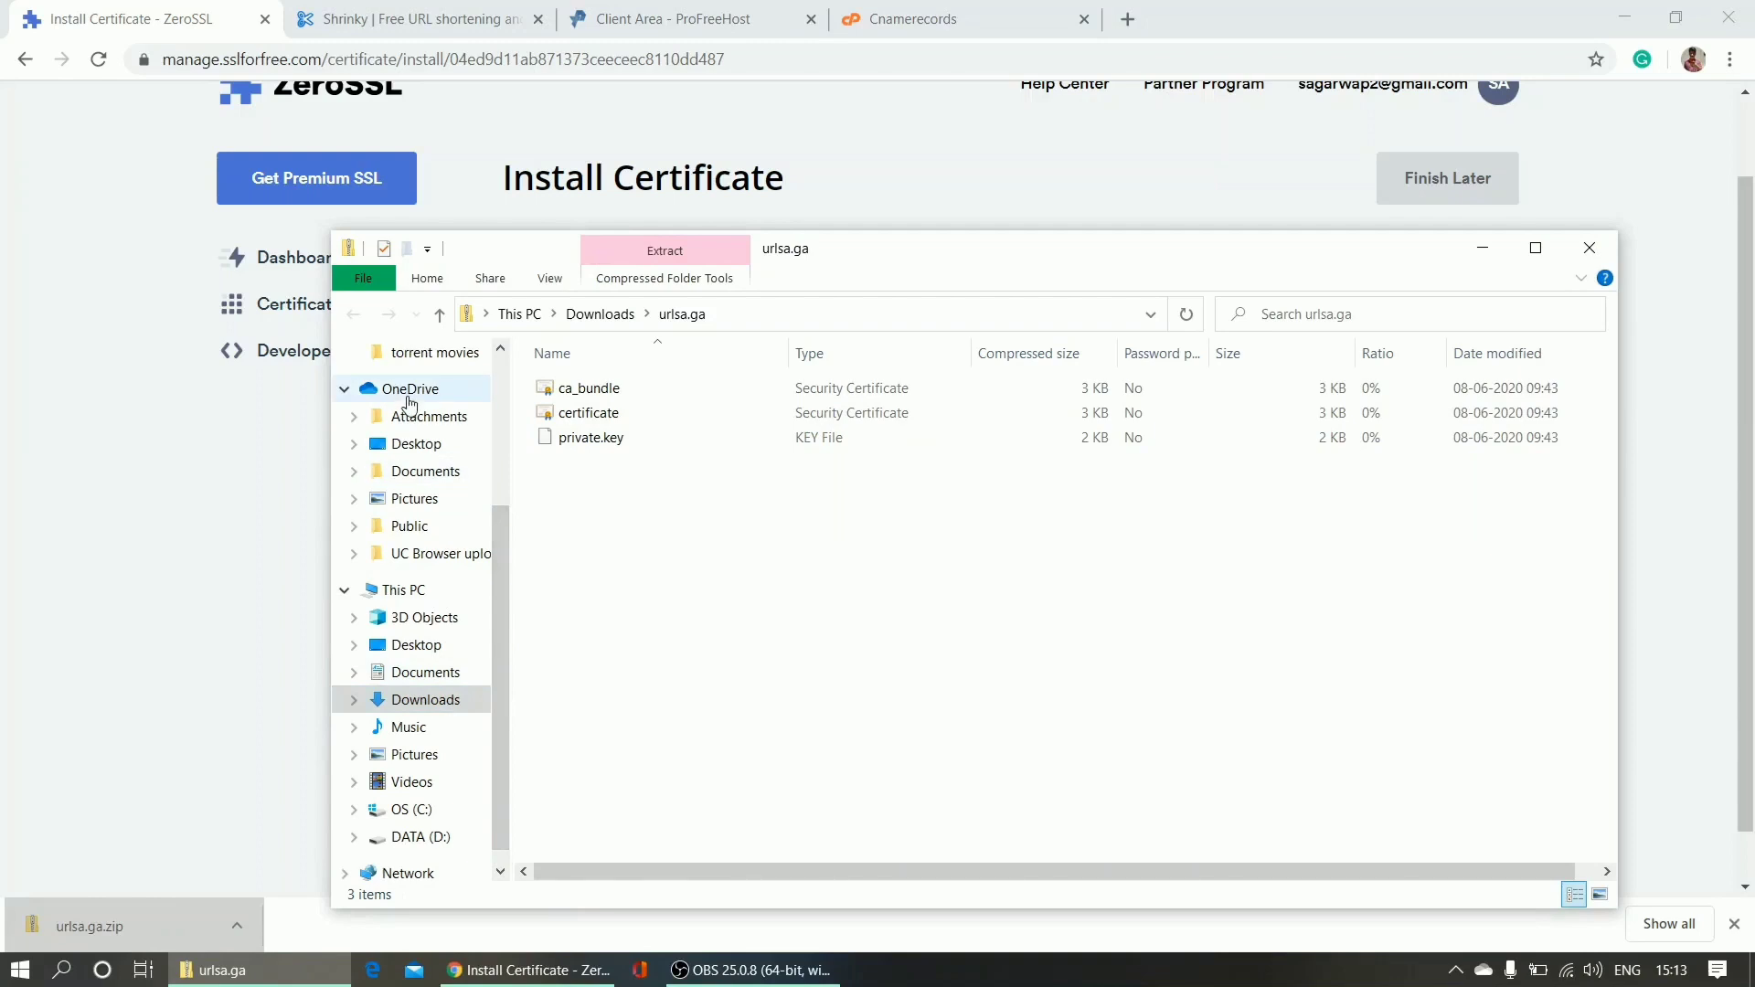
Extract urlsa.ga.zip into a urlsa.ga folder in Downloads.
{"action": "right_click", "coordinate": [604, 592]}
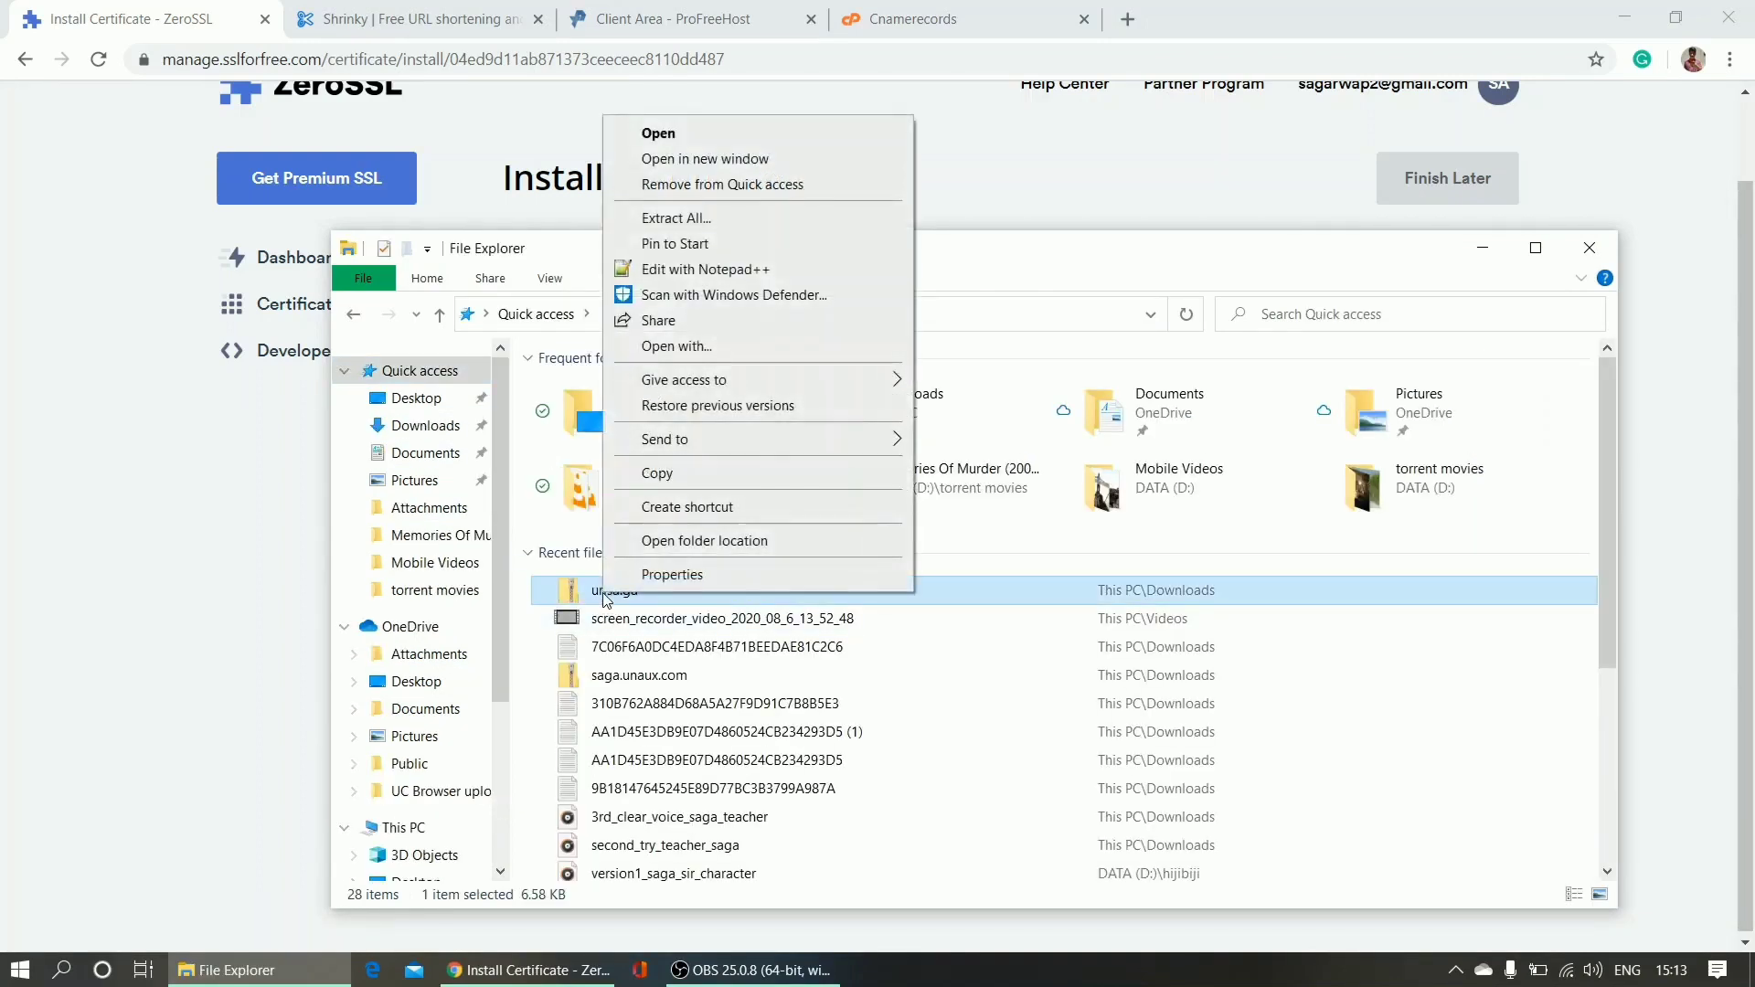
{"action": "left_click", "coordinate": [735, 222]}
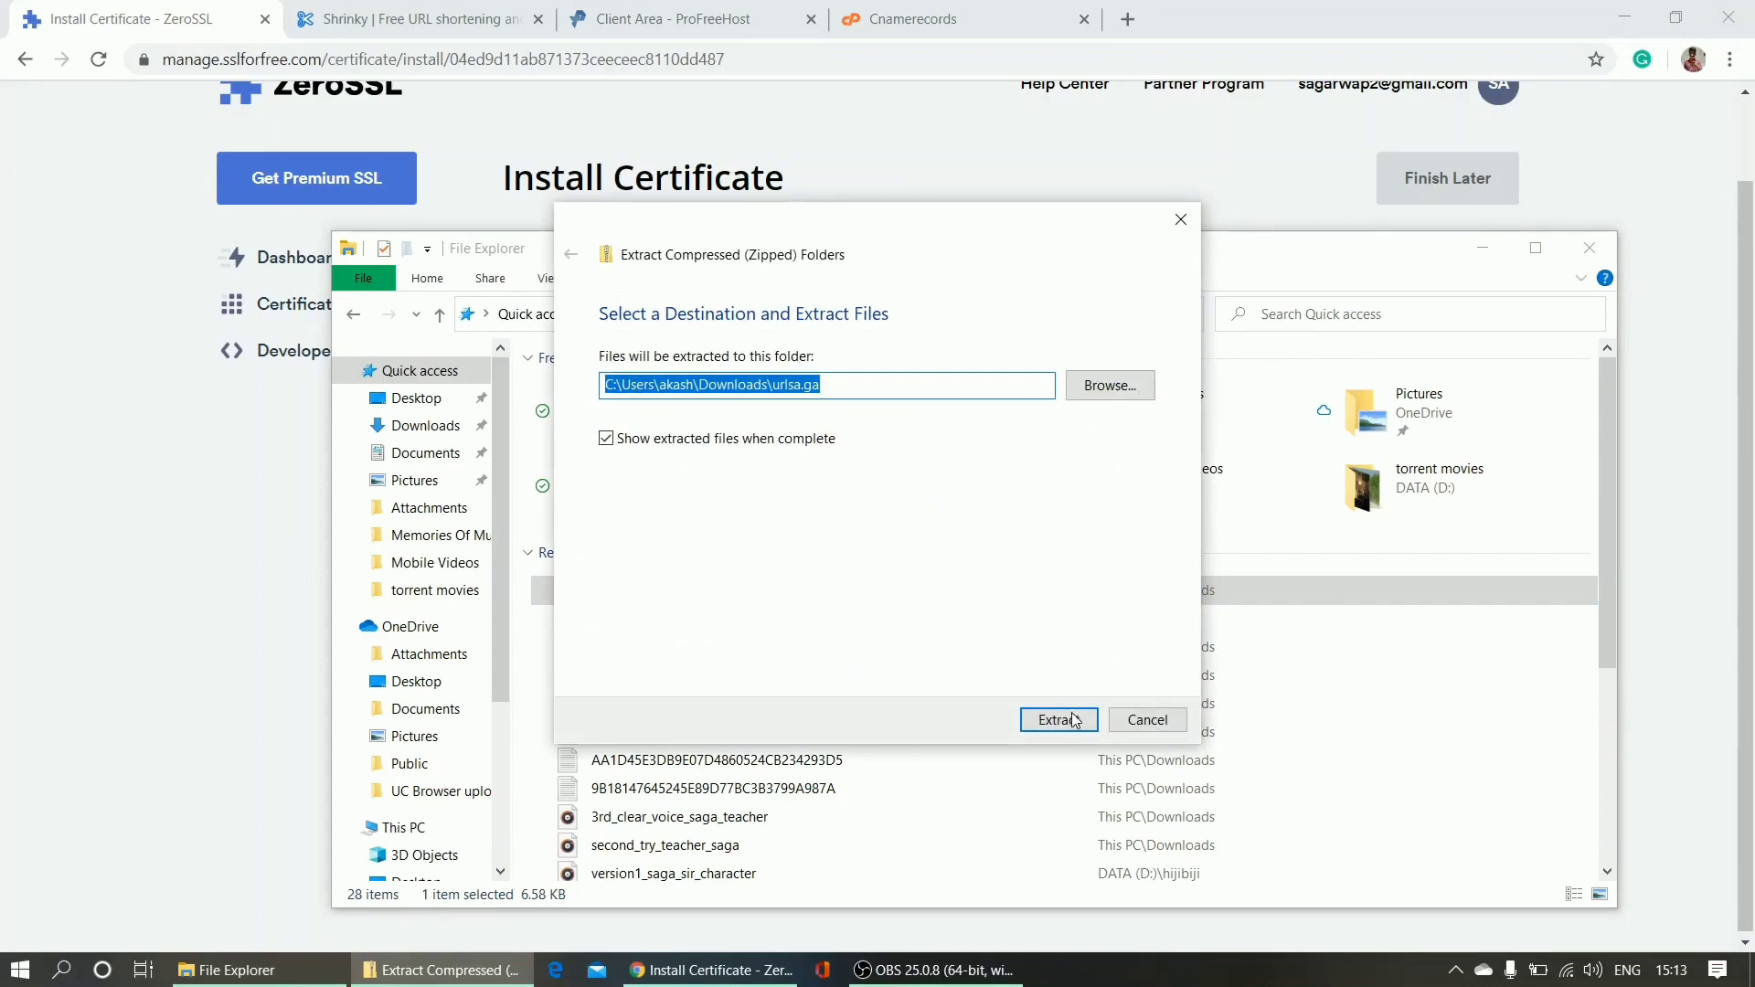
{"action": "left_click", "coordinate": [1071, 719]}
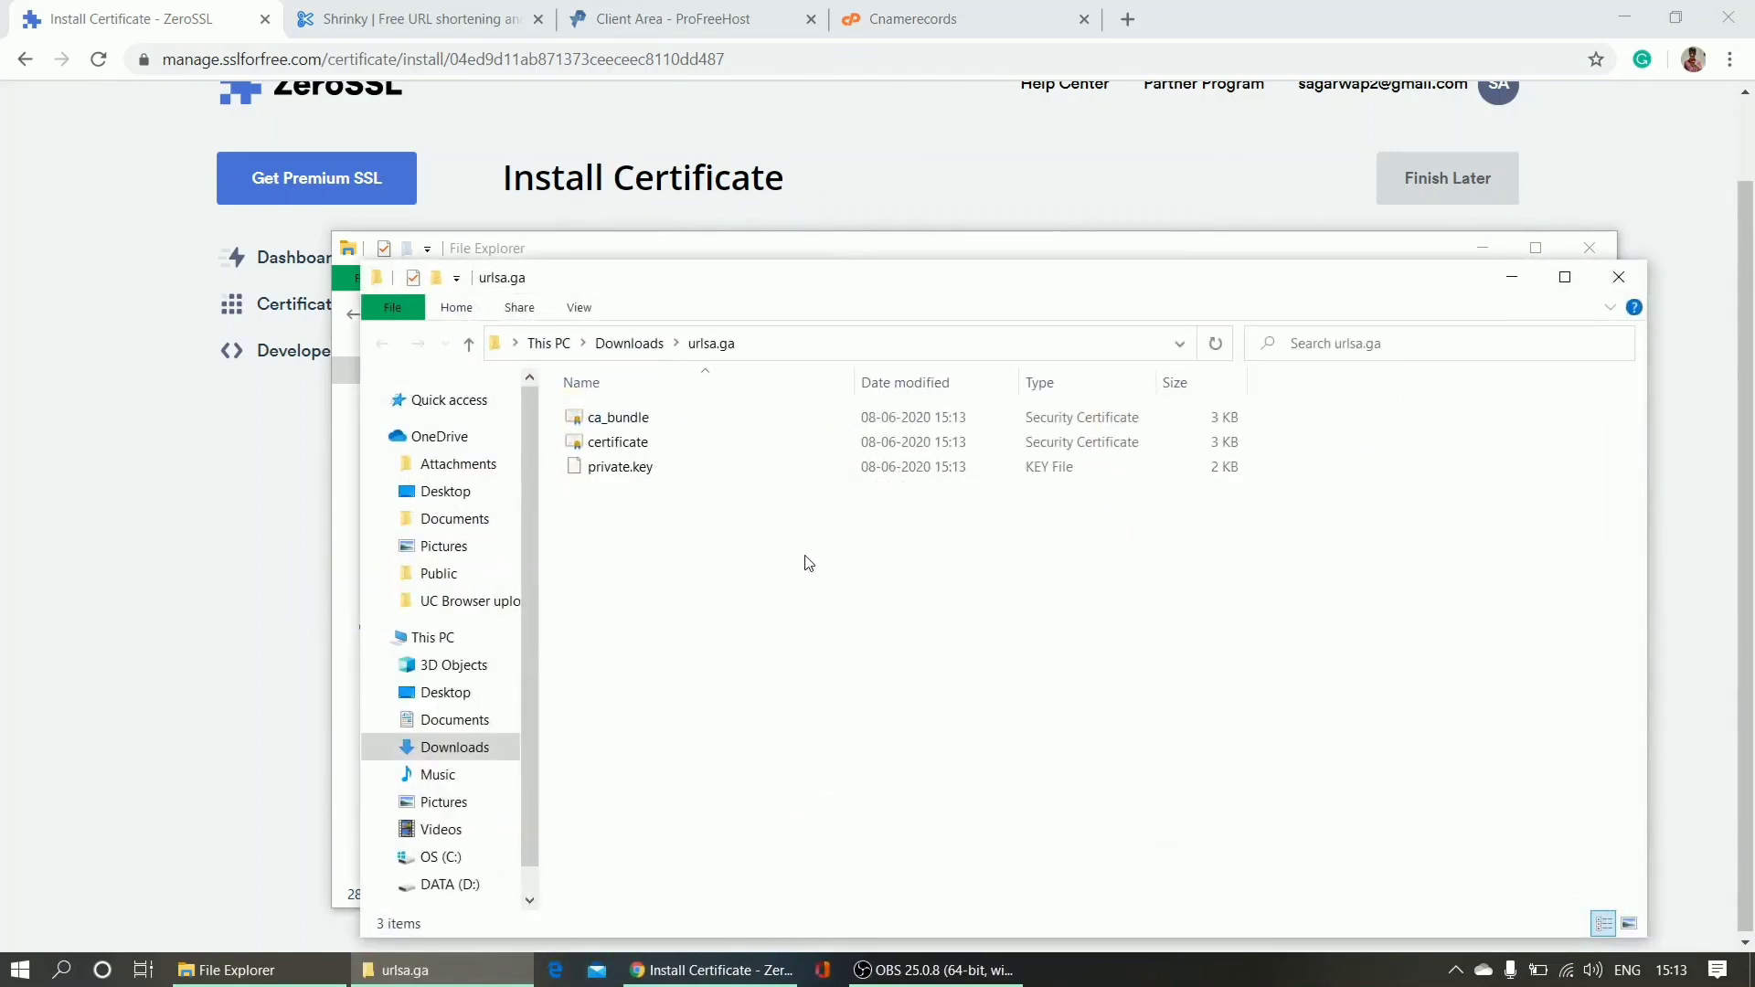
Open ca_bundle in Notepad++ and select all its certificate text.
{"action": "left_click", "coordinate": [682, 426]}
{"action": "right_click", "coordinate": [682, 426]}
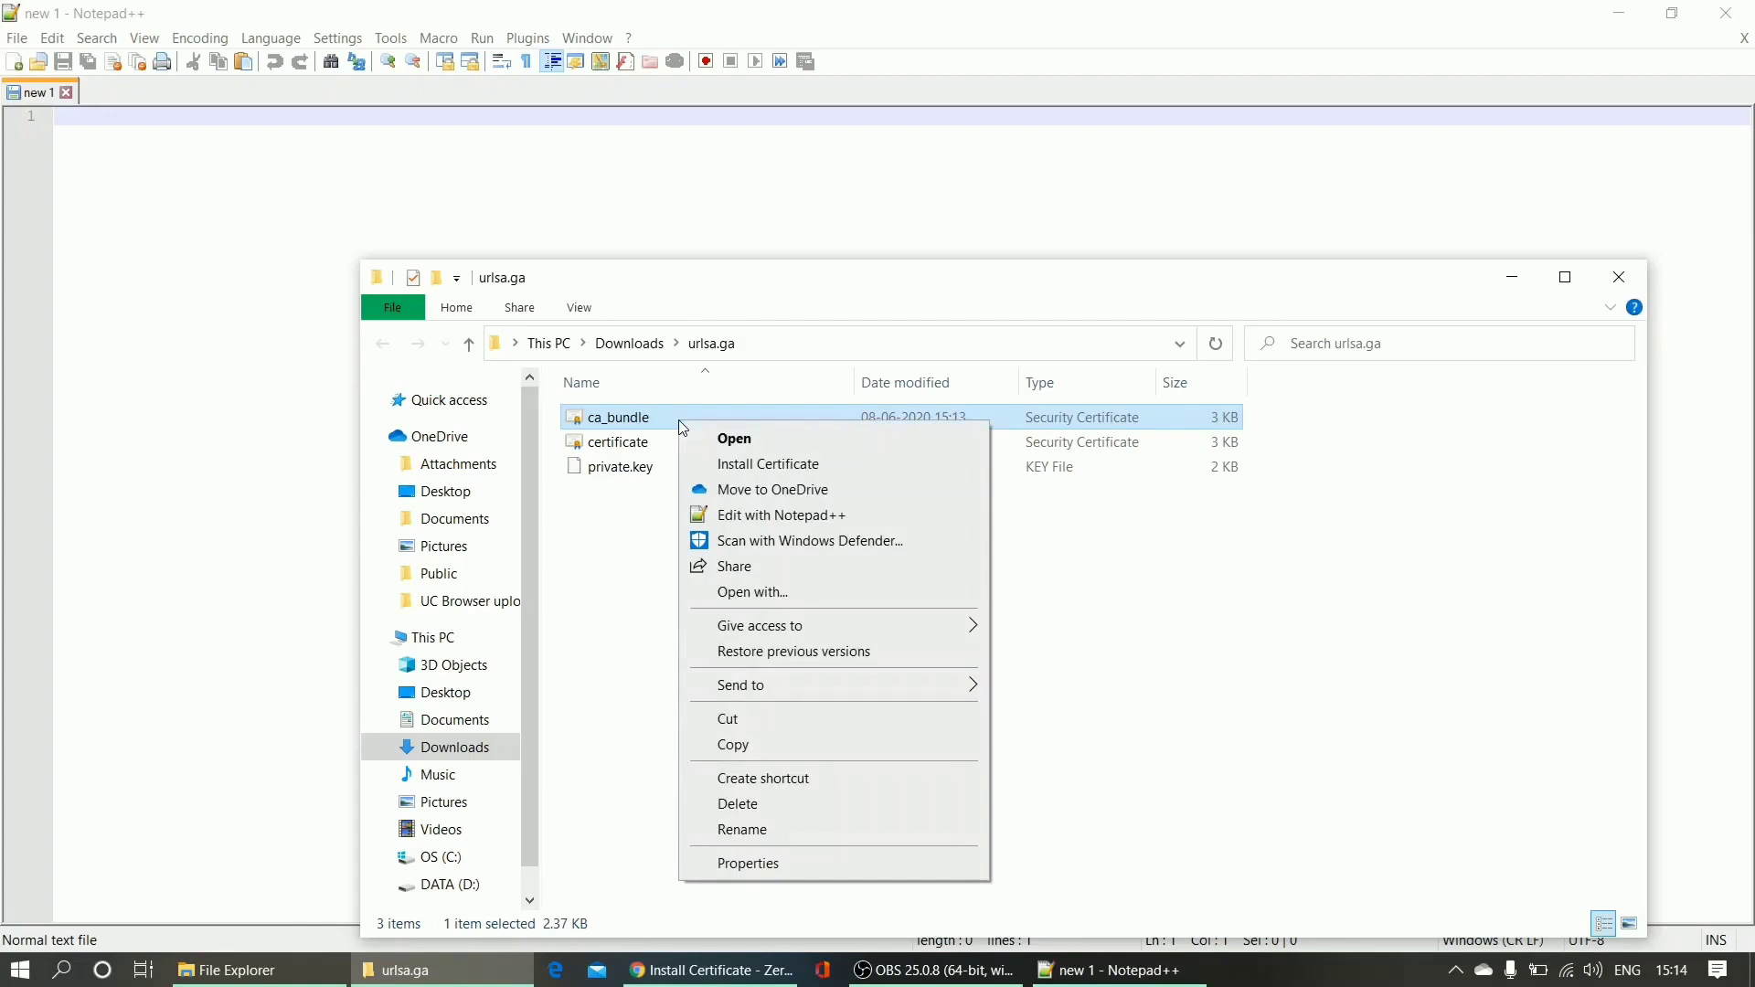
{"action": "left_click", "coordinate": [756, 514]}
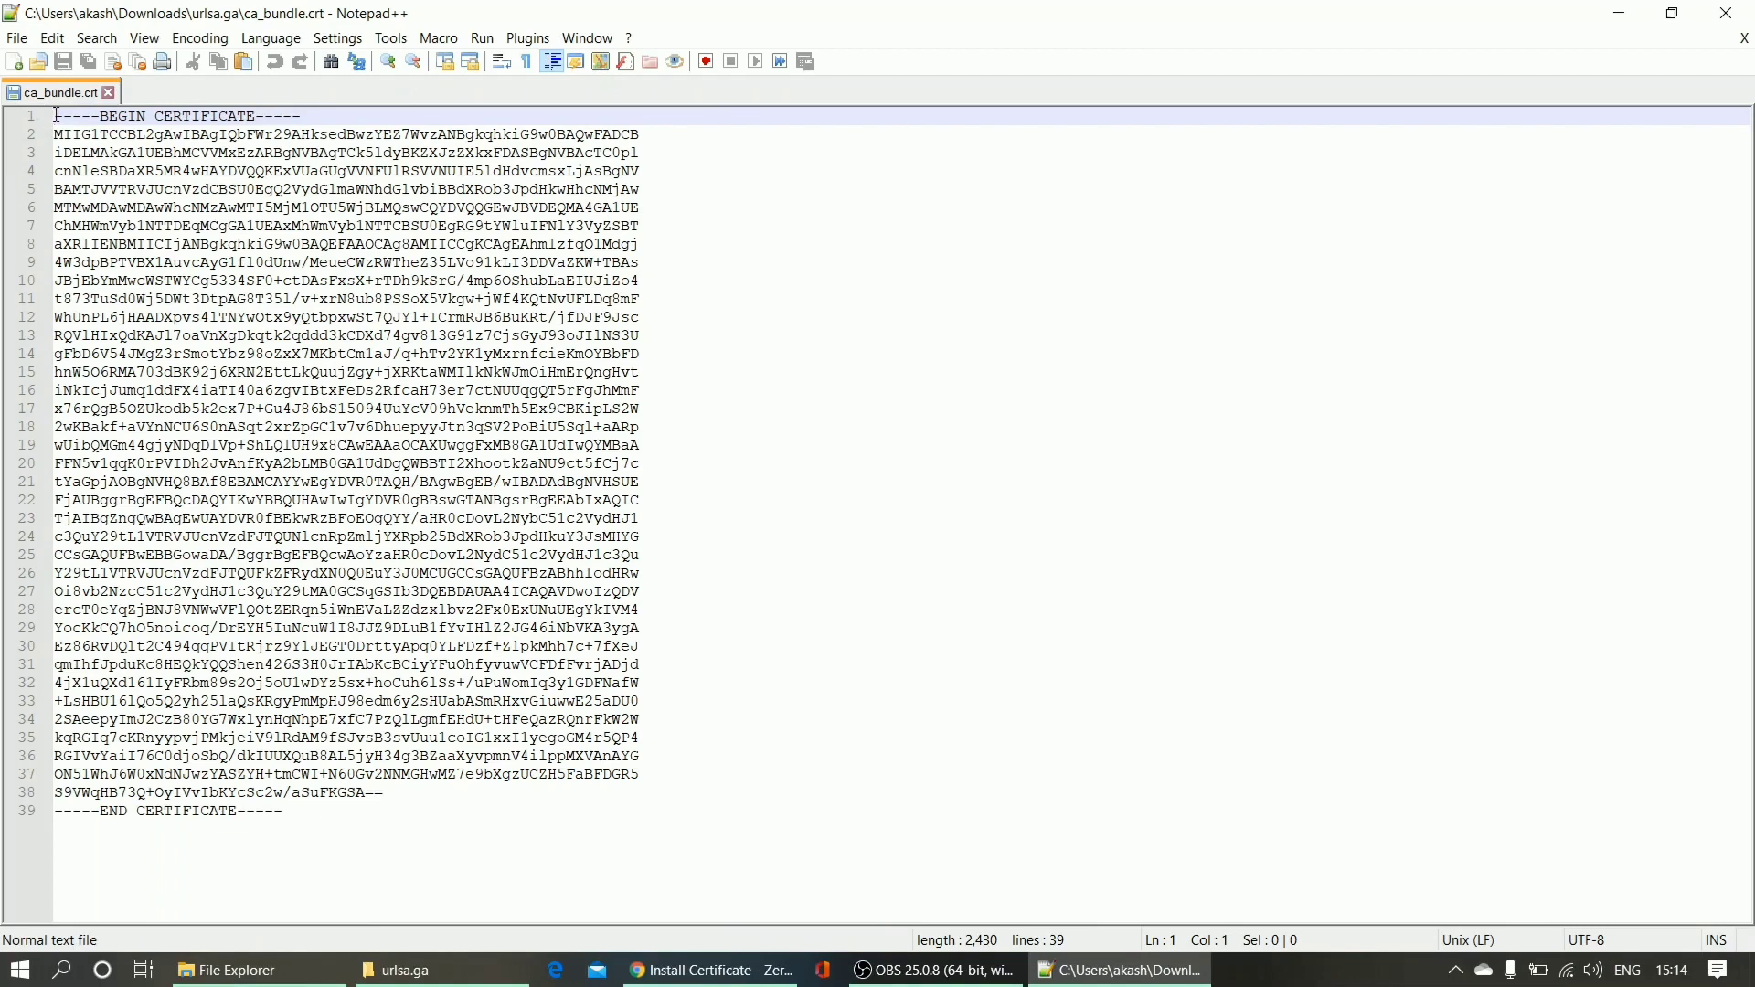
{"action": "left_click_drag", "start_coordinate": [56, 115], "coordinate": [480, 866]}
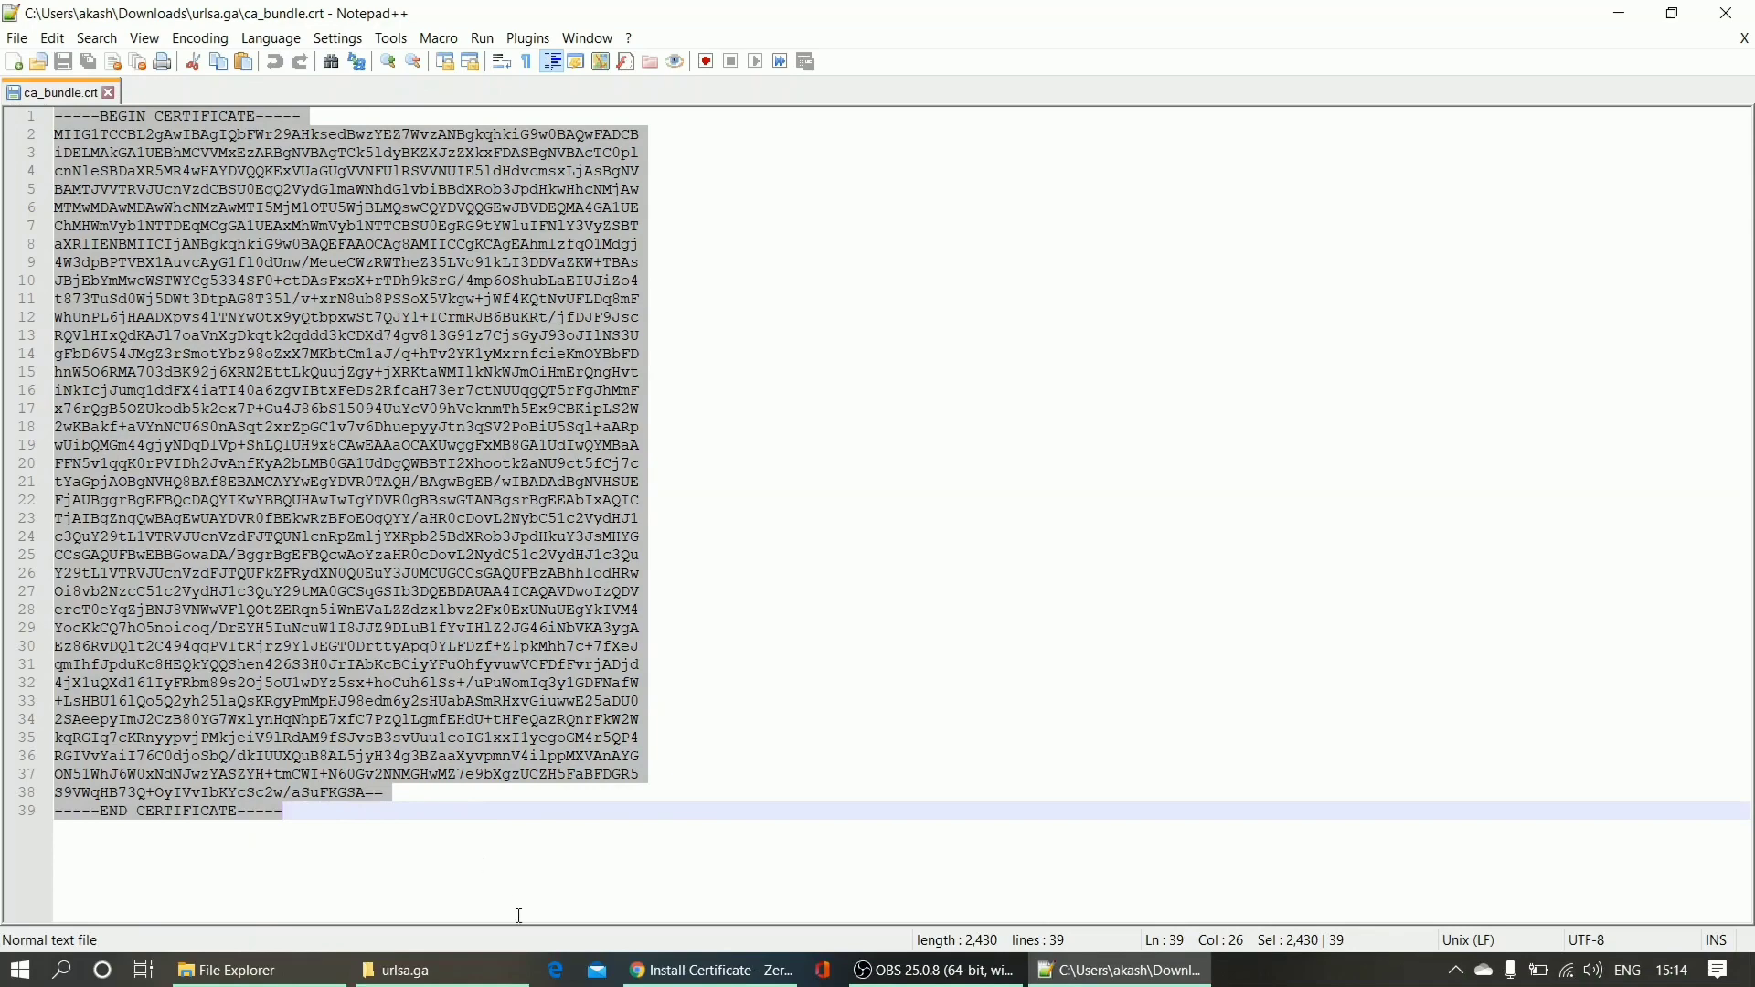
Open the cPanel SSL/TLS configuration for urlsa.ga.
{"action": "left_click", "coordinate": [754, 976]}
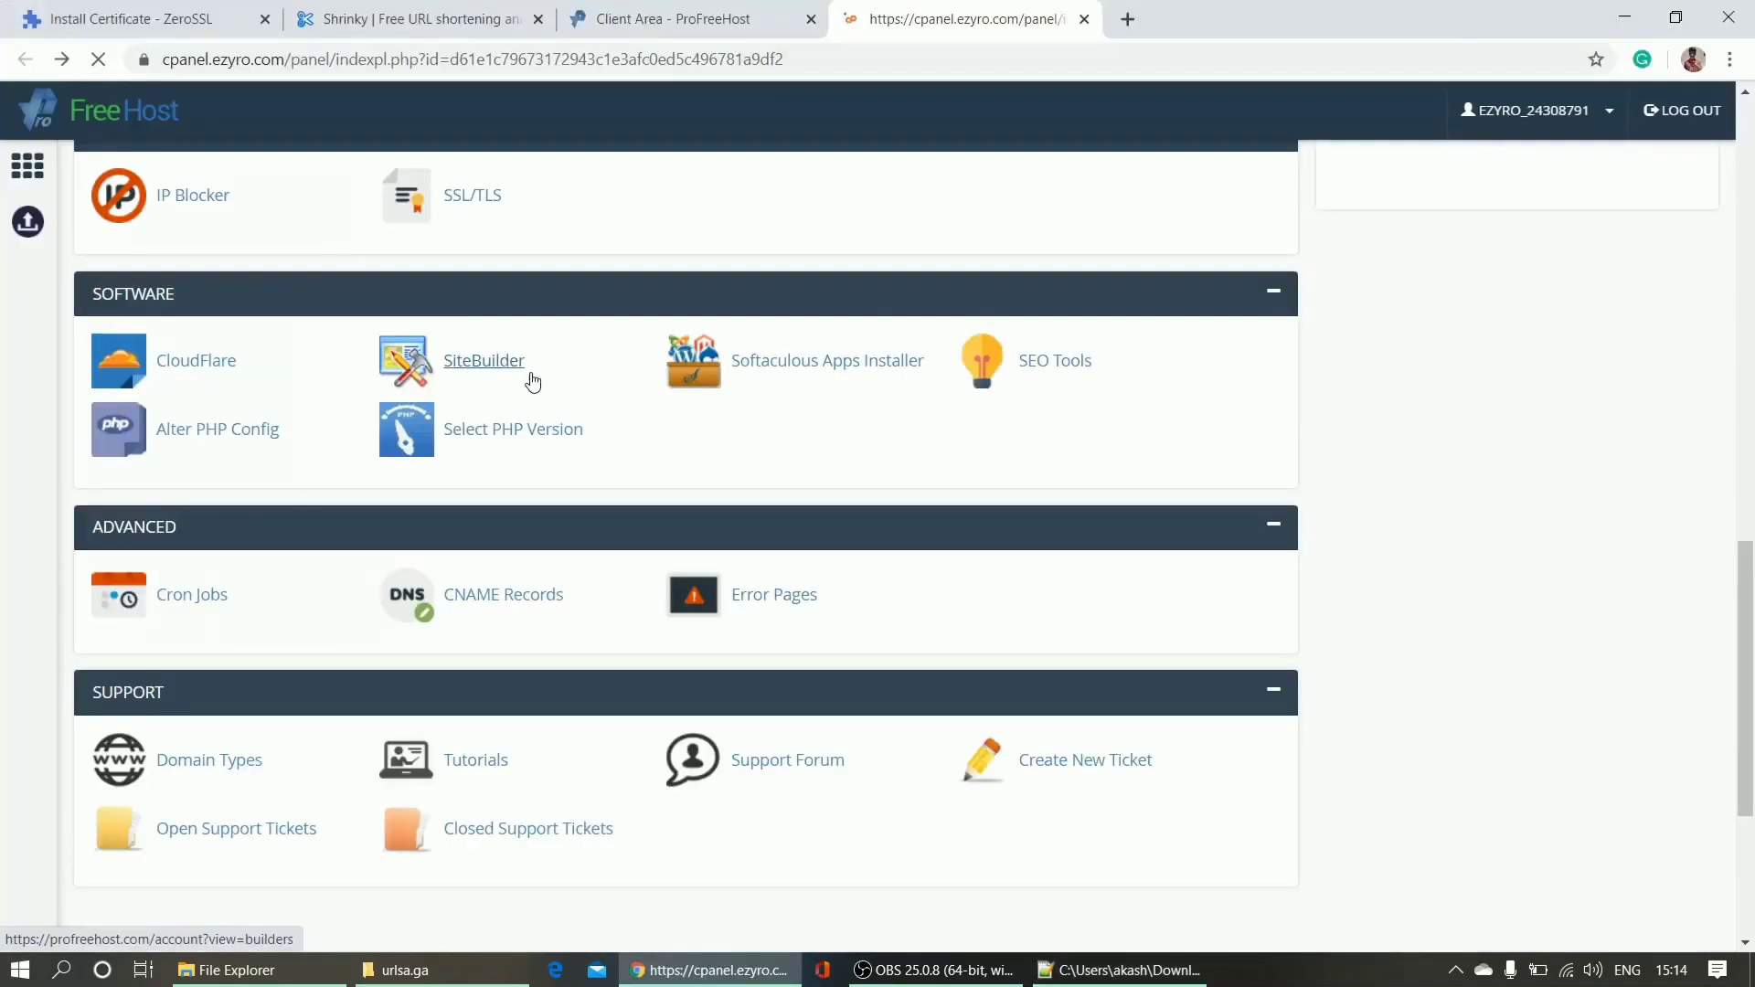
{"action": "scroll", "coordinate": [529, 380], "scroll_direction": "up", "scroll_amount": 5}
{"action": "scroll", "coordinate": [533, 378], "scroll_direction": "down", "scroll_amount": 2}
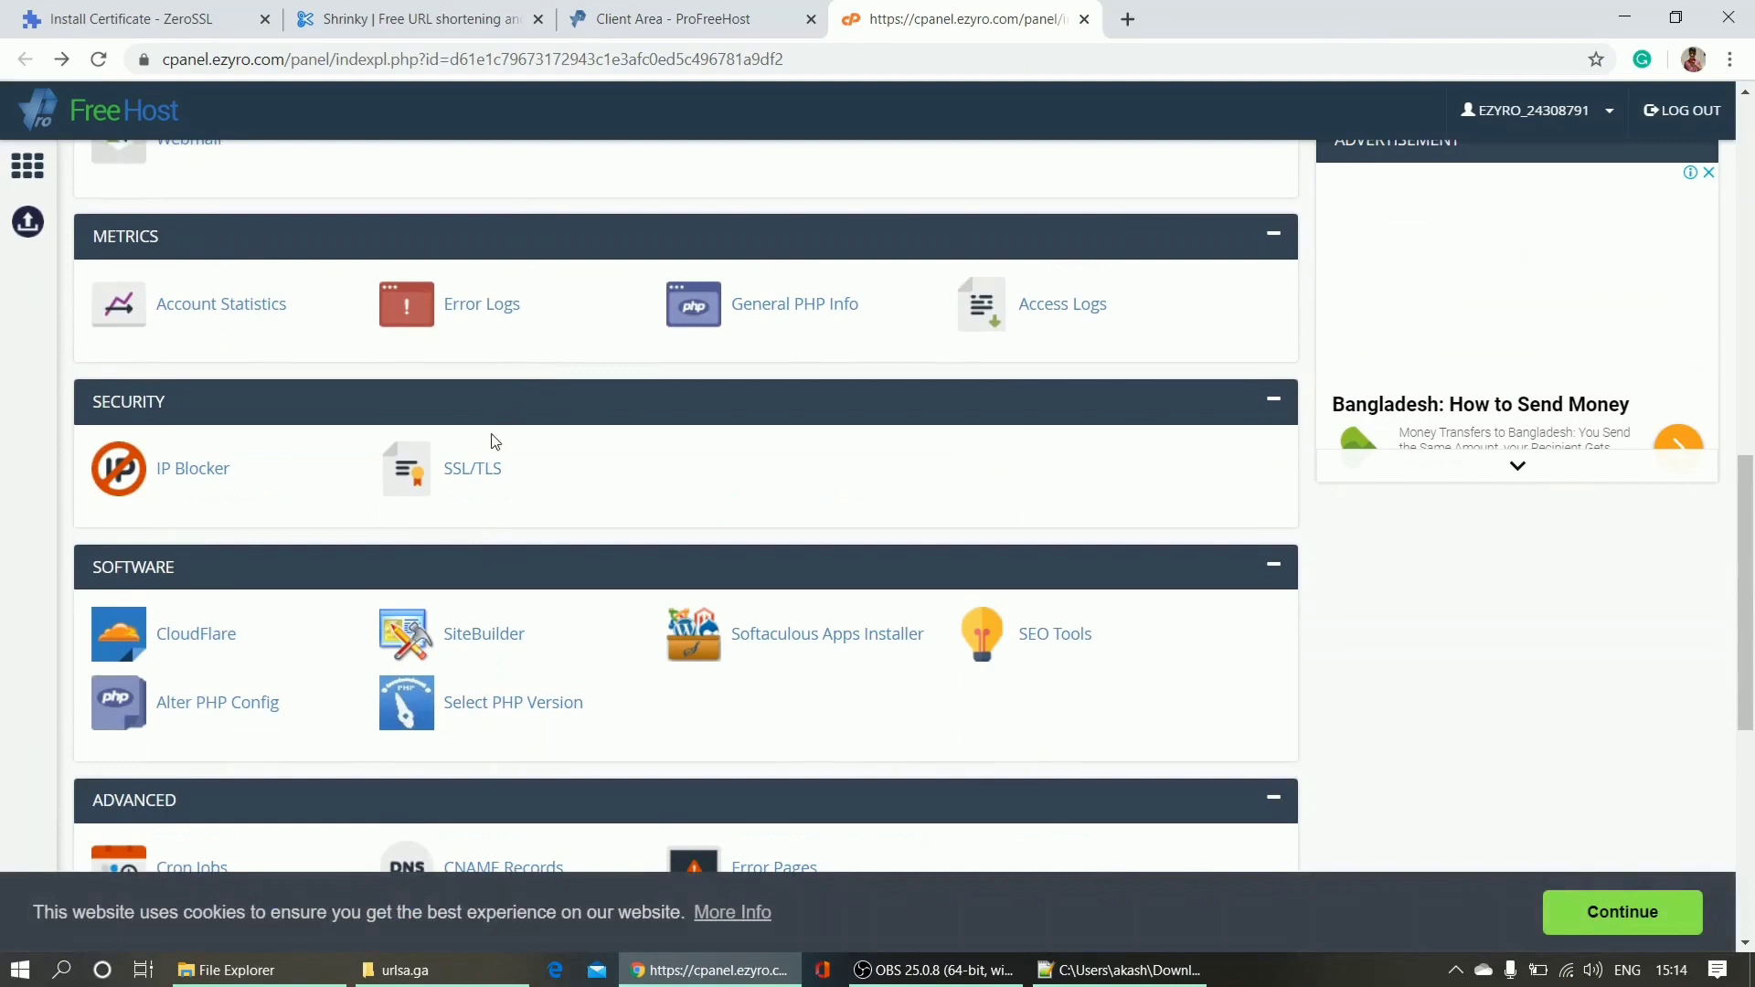
{"action": "left_click", "coordinate": [488, 469]}
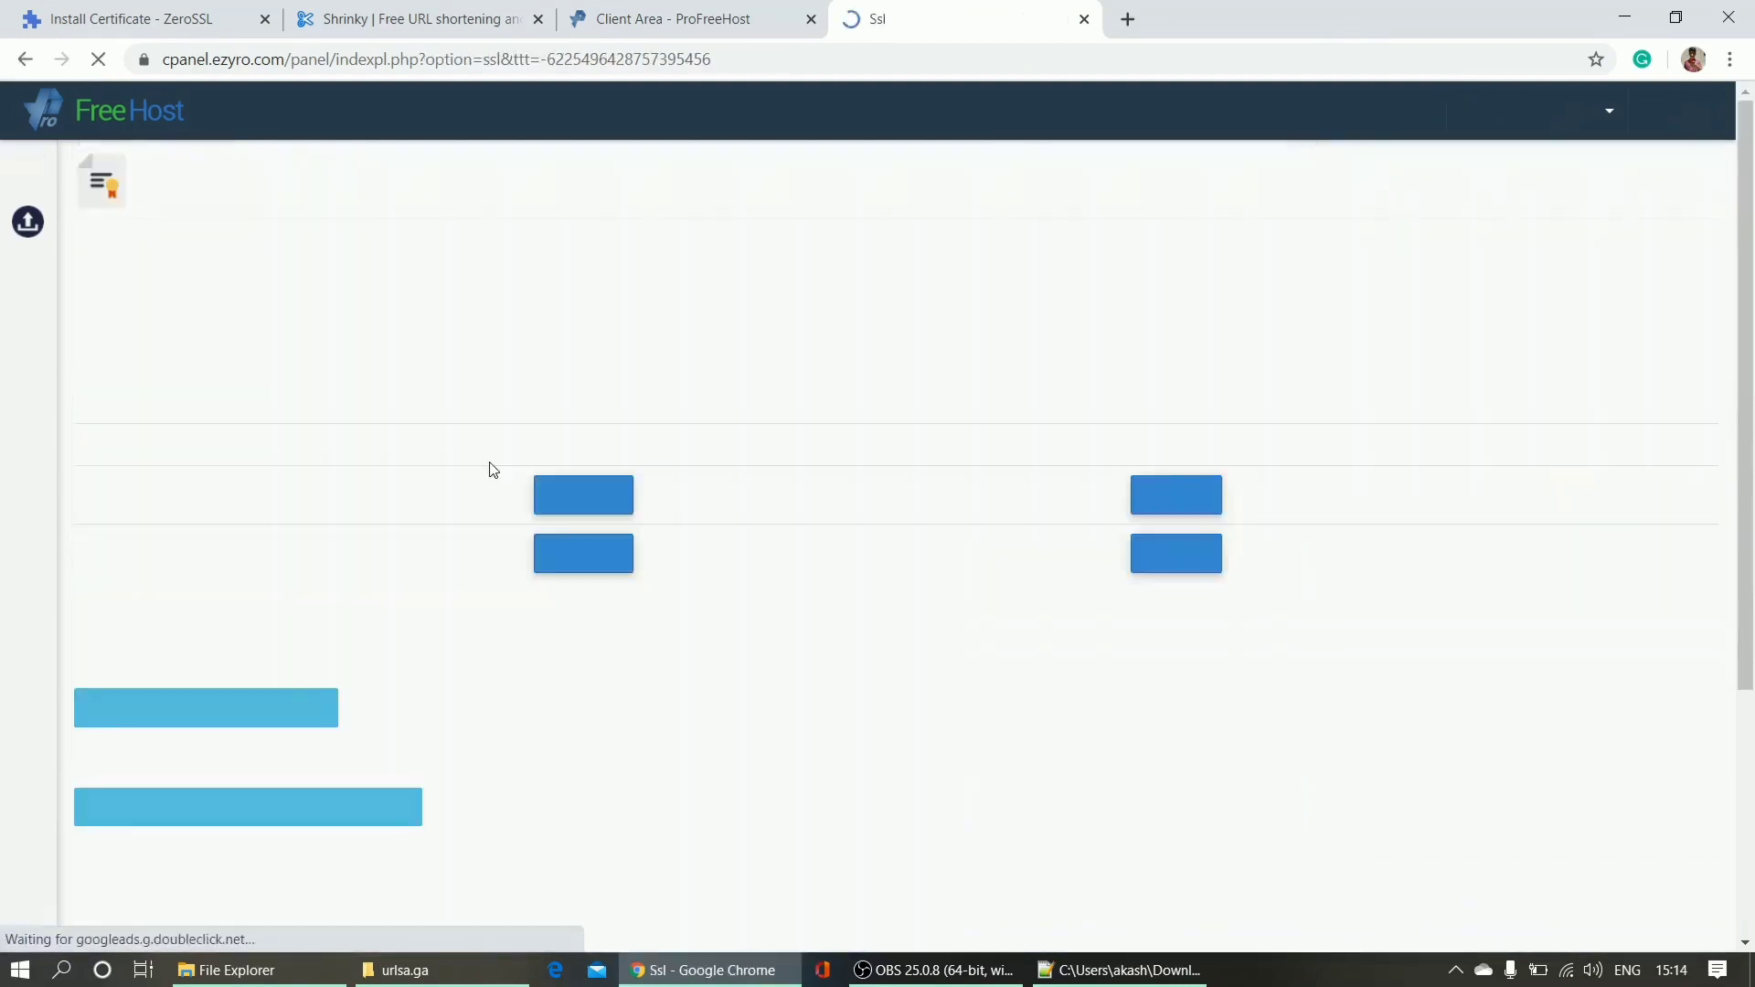
{"action": "left_click", "coordinate": [561, 570]}
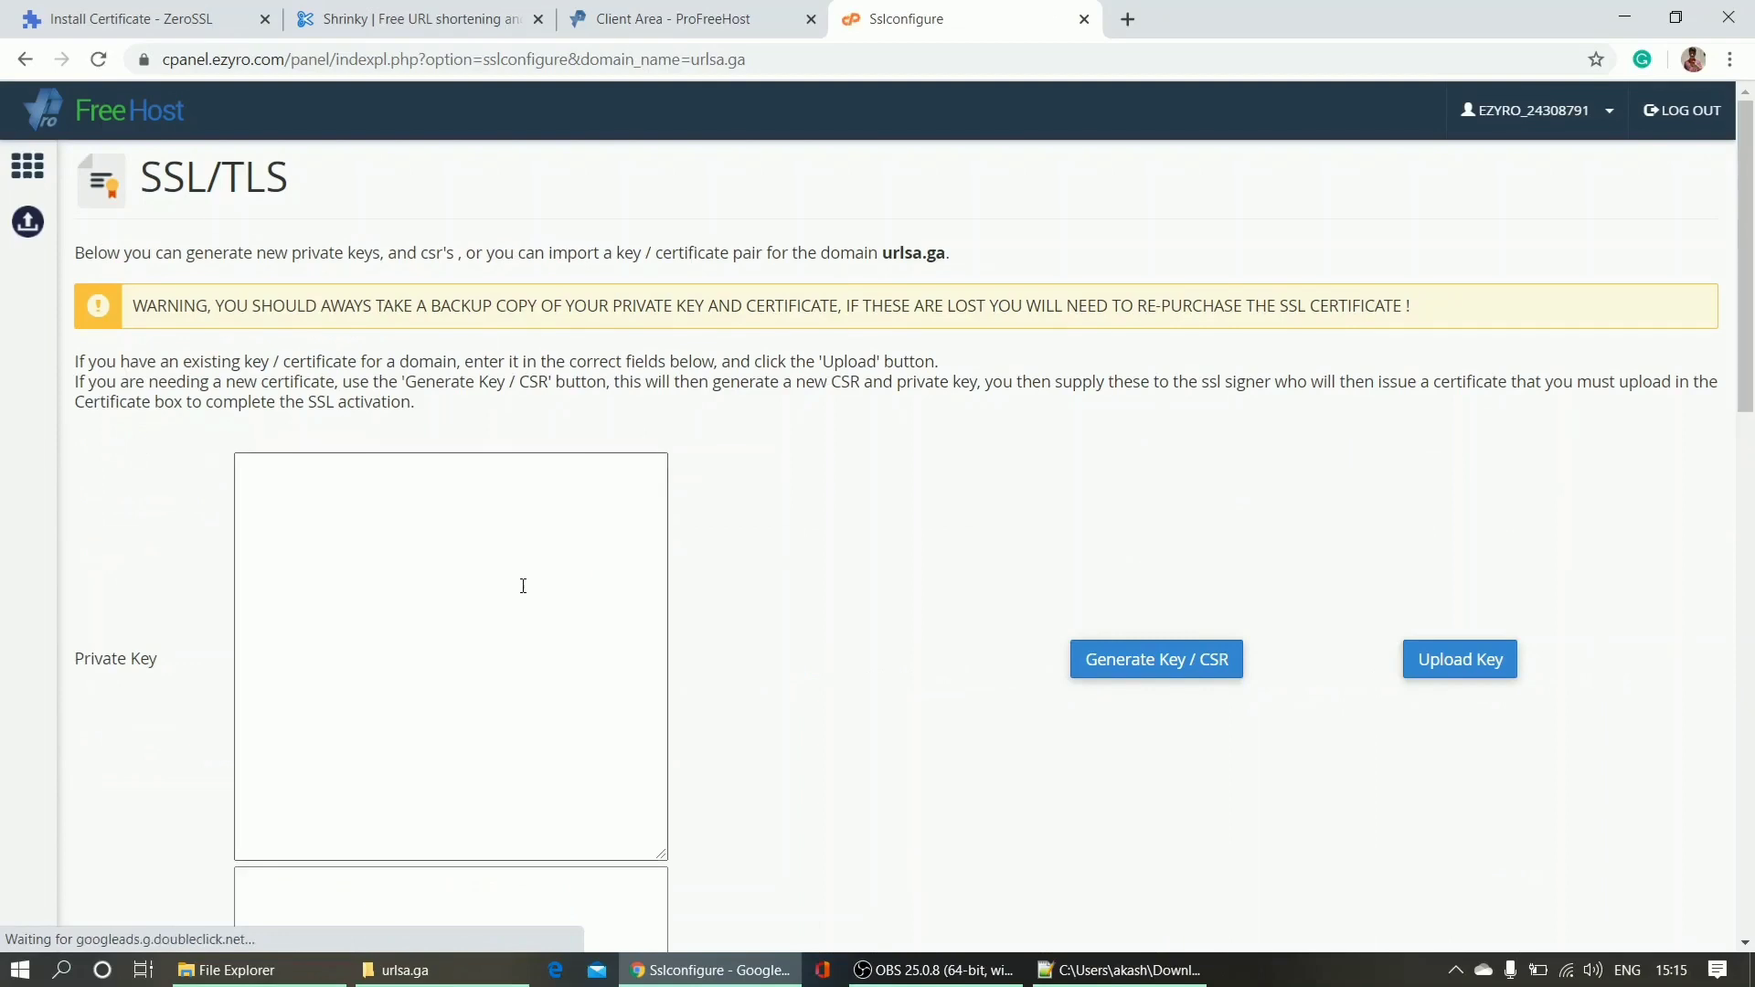
Paste the copied certificate text into the CSR box.
{"action": "left_click", "coordinate": [570, 482]}
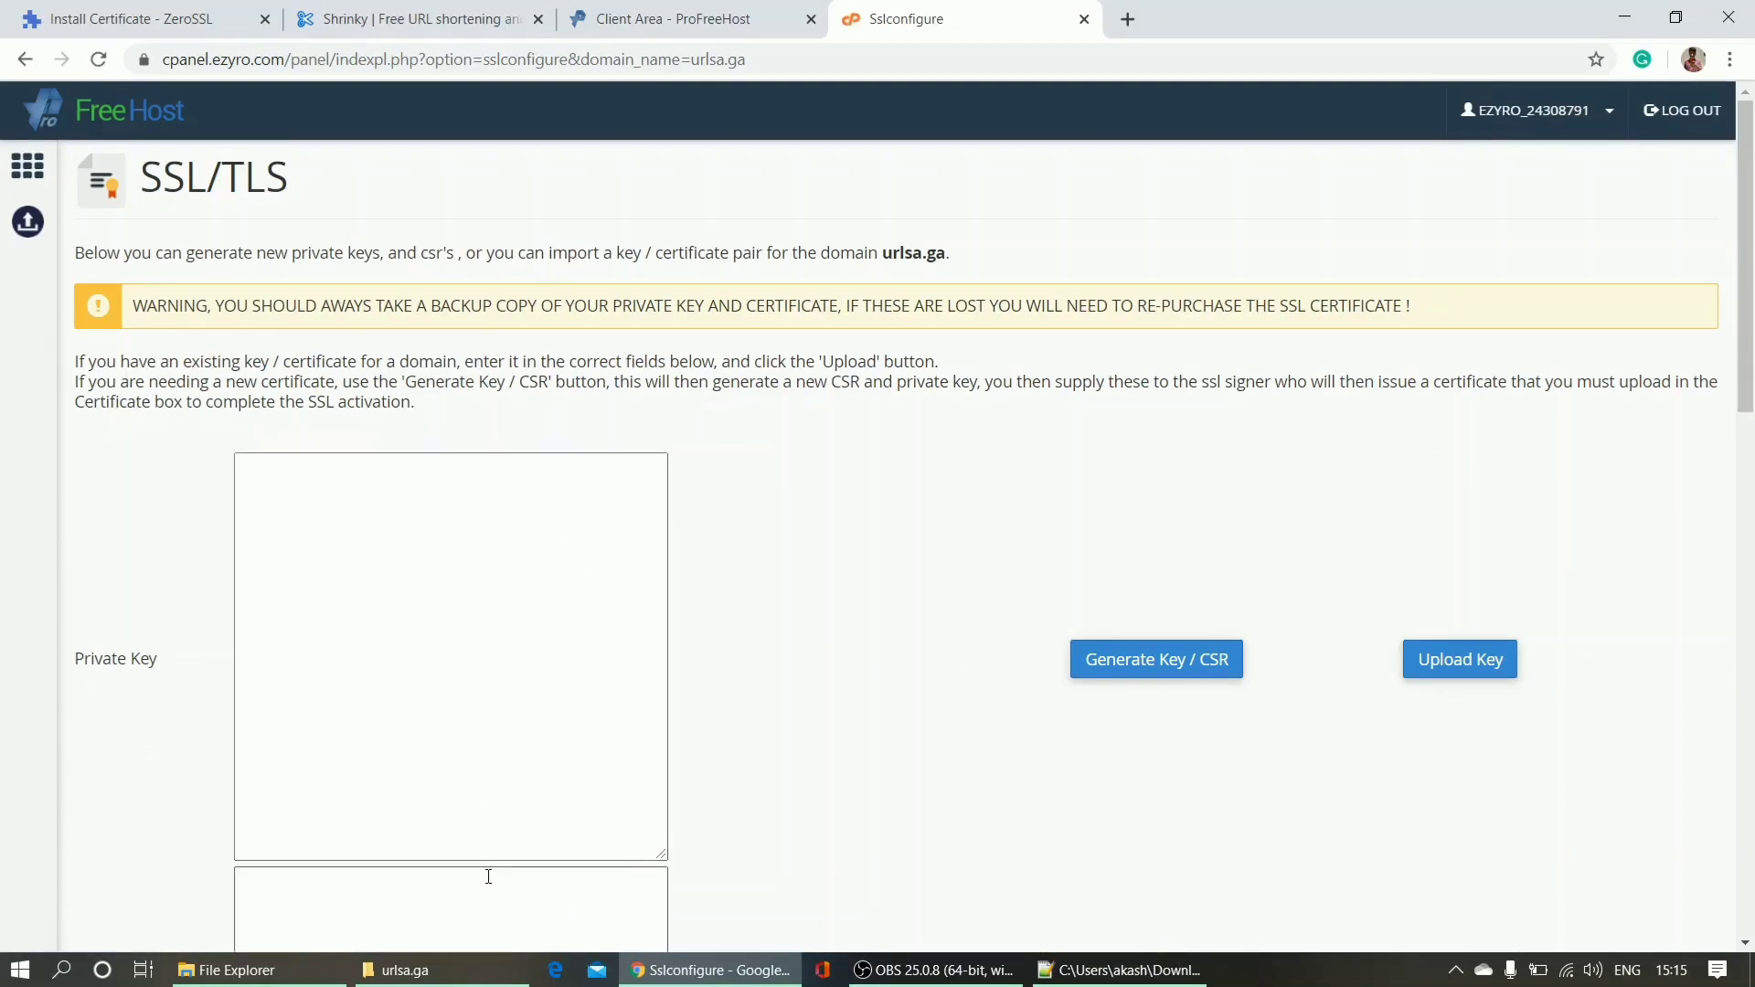
{"action": "left_click", "coordinate": [466, 974]}
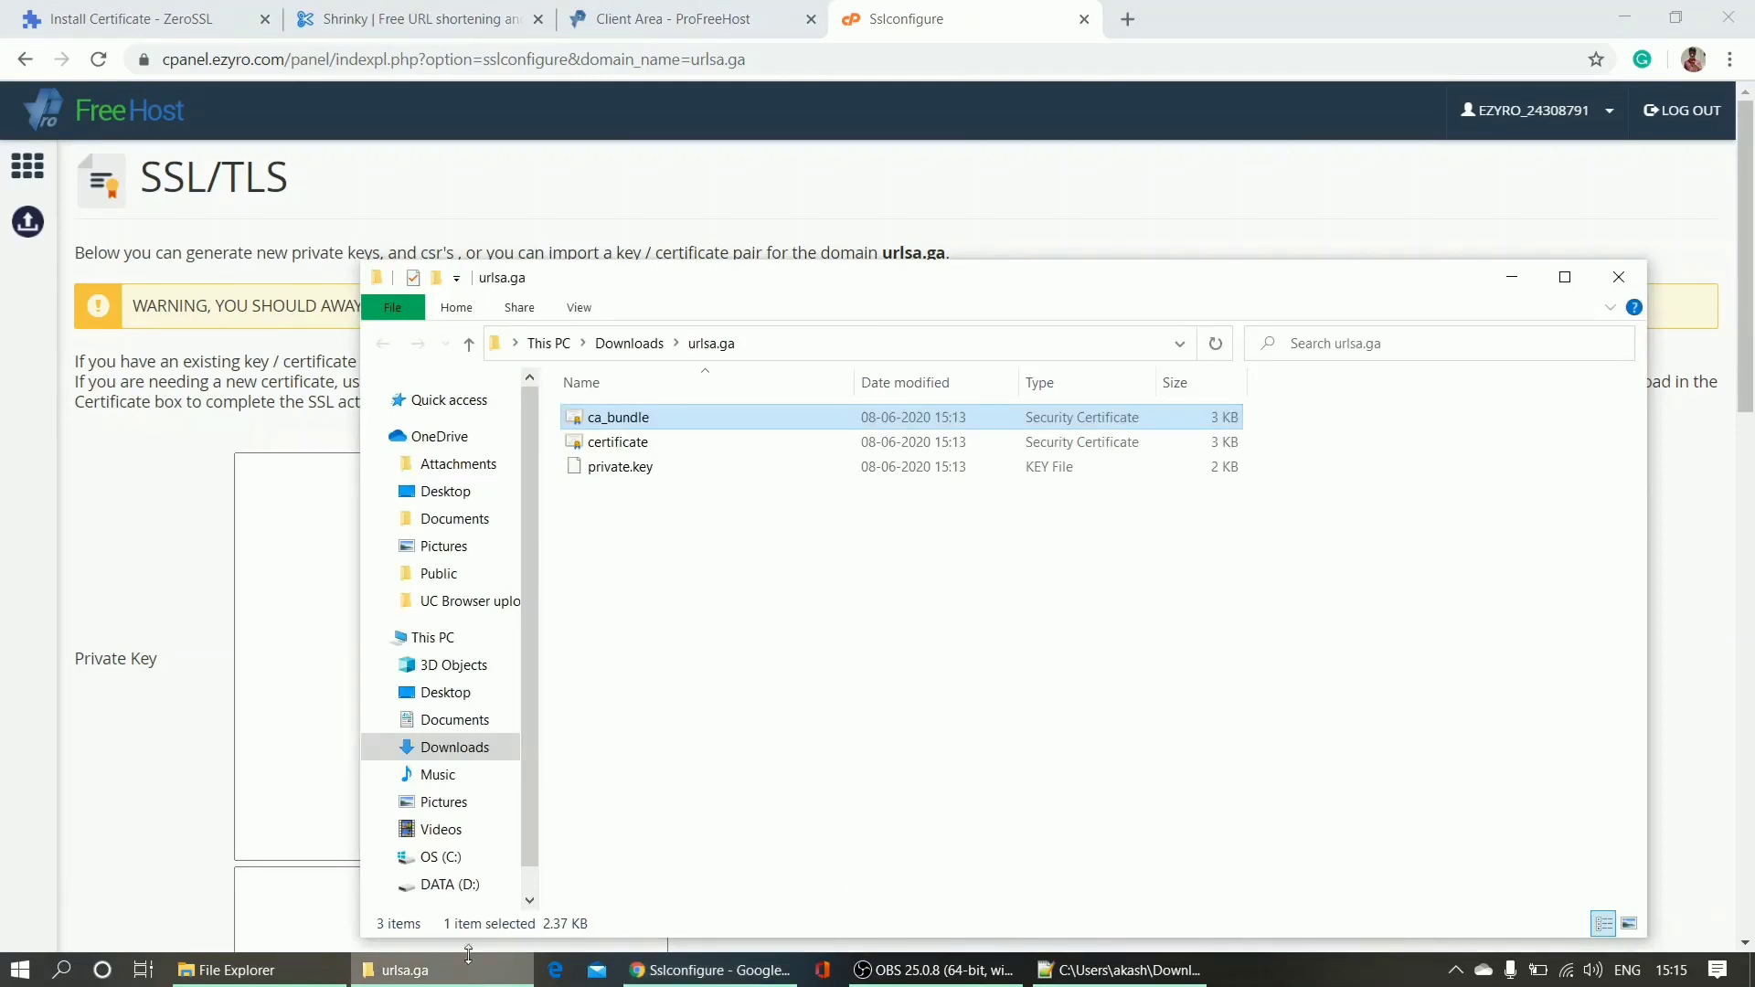
{"action": "left_click", "coordinate": [85, 650]}
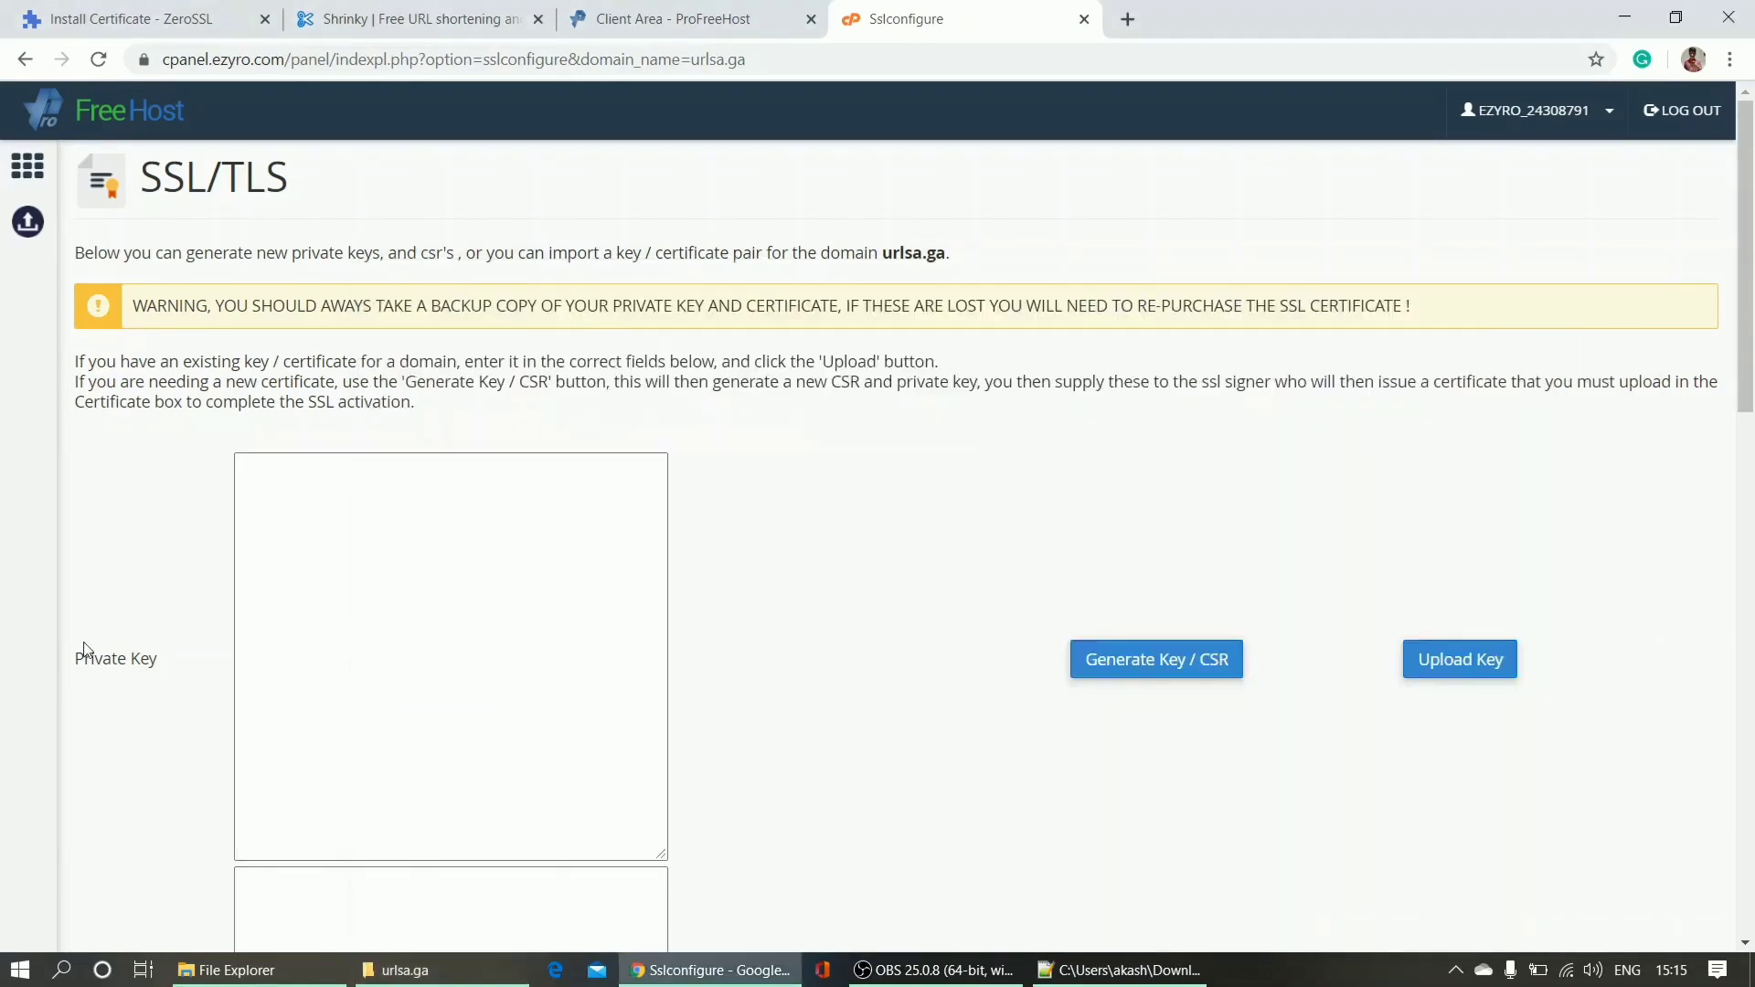
{"action": "scroll", "coordinate": [298, 619], "scroll_direction": "down", "scroll_amount": 3}
{"action": "left_click", "coordinate": [311, 662]}
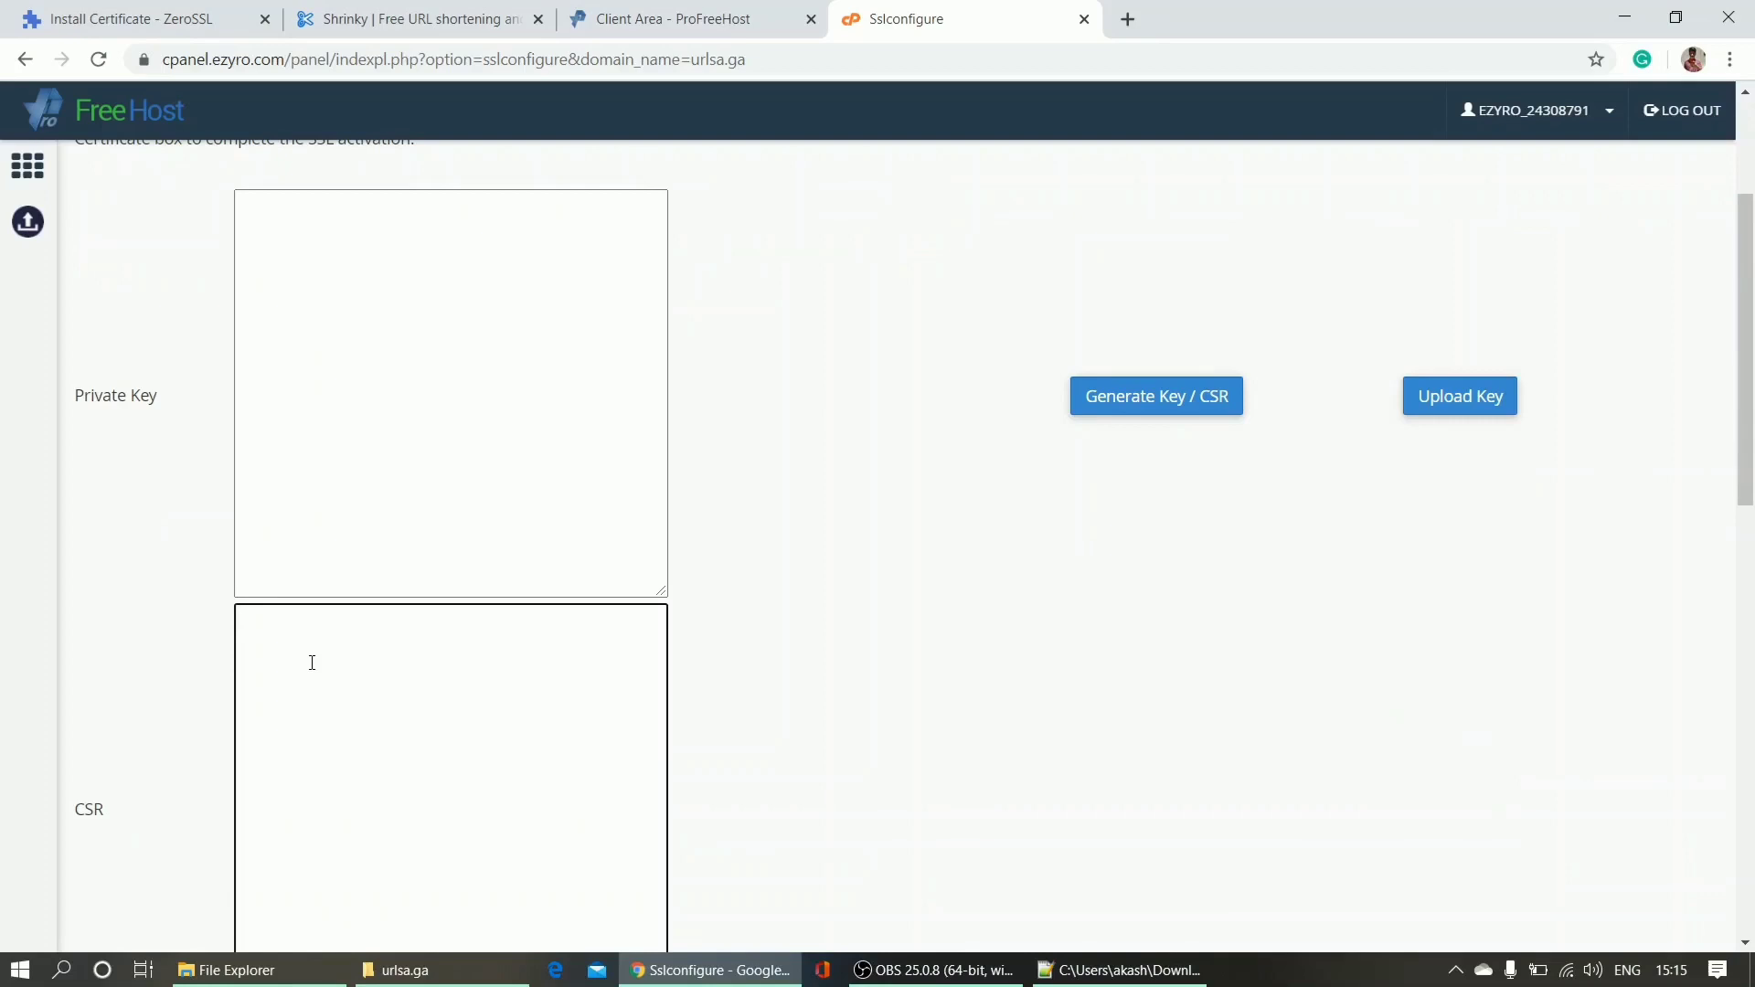
{"action": "key", "text": "ctrl+v"}
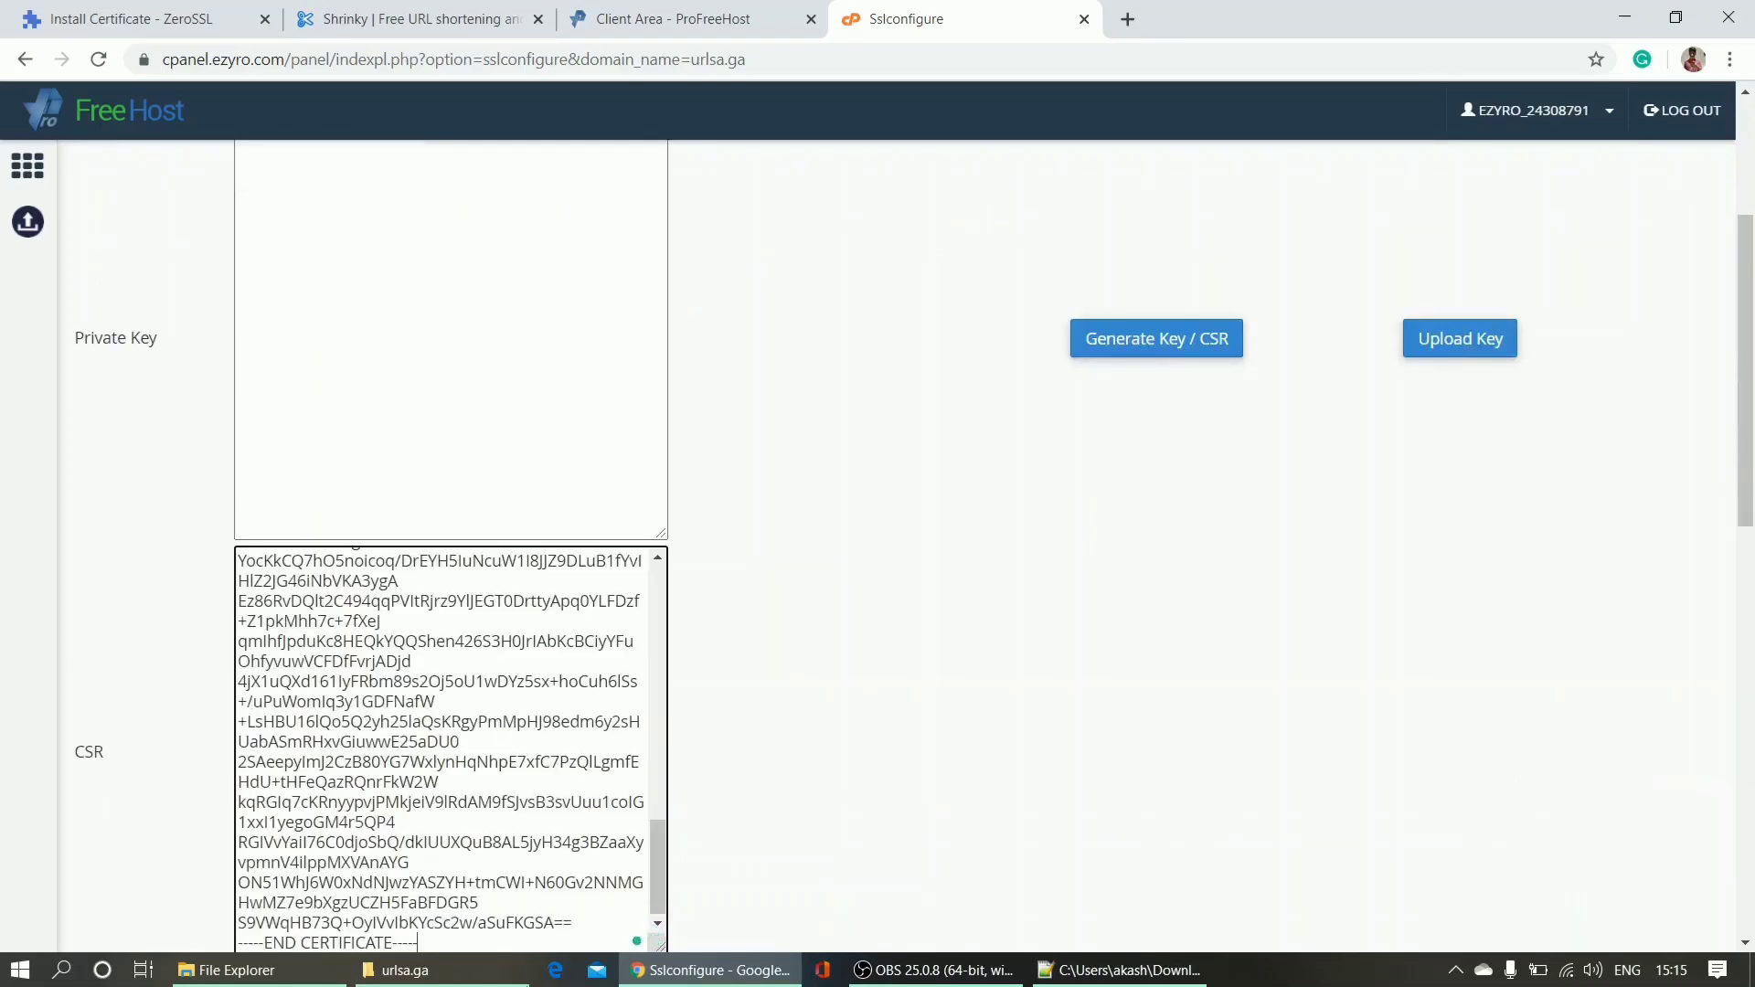
Copy the RSA key from private.key into the Private Key box and upload it.
{"action": "left_click", "coordinate": [403, 969]}
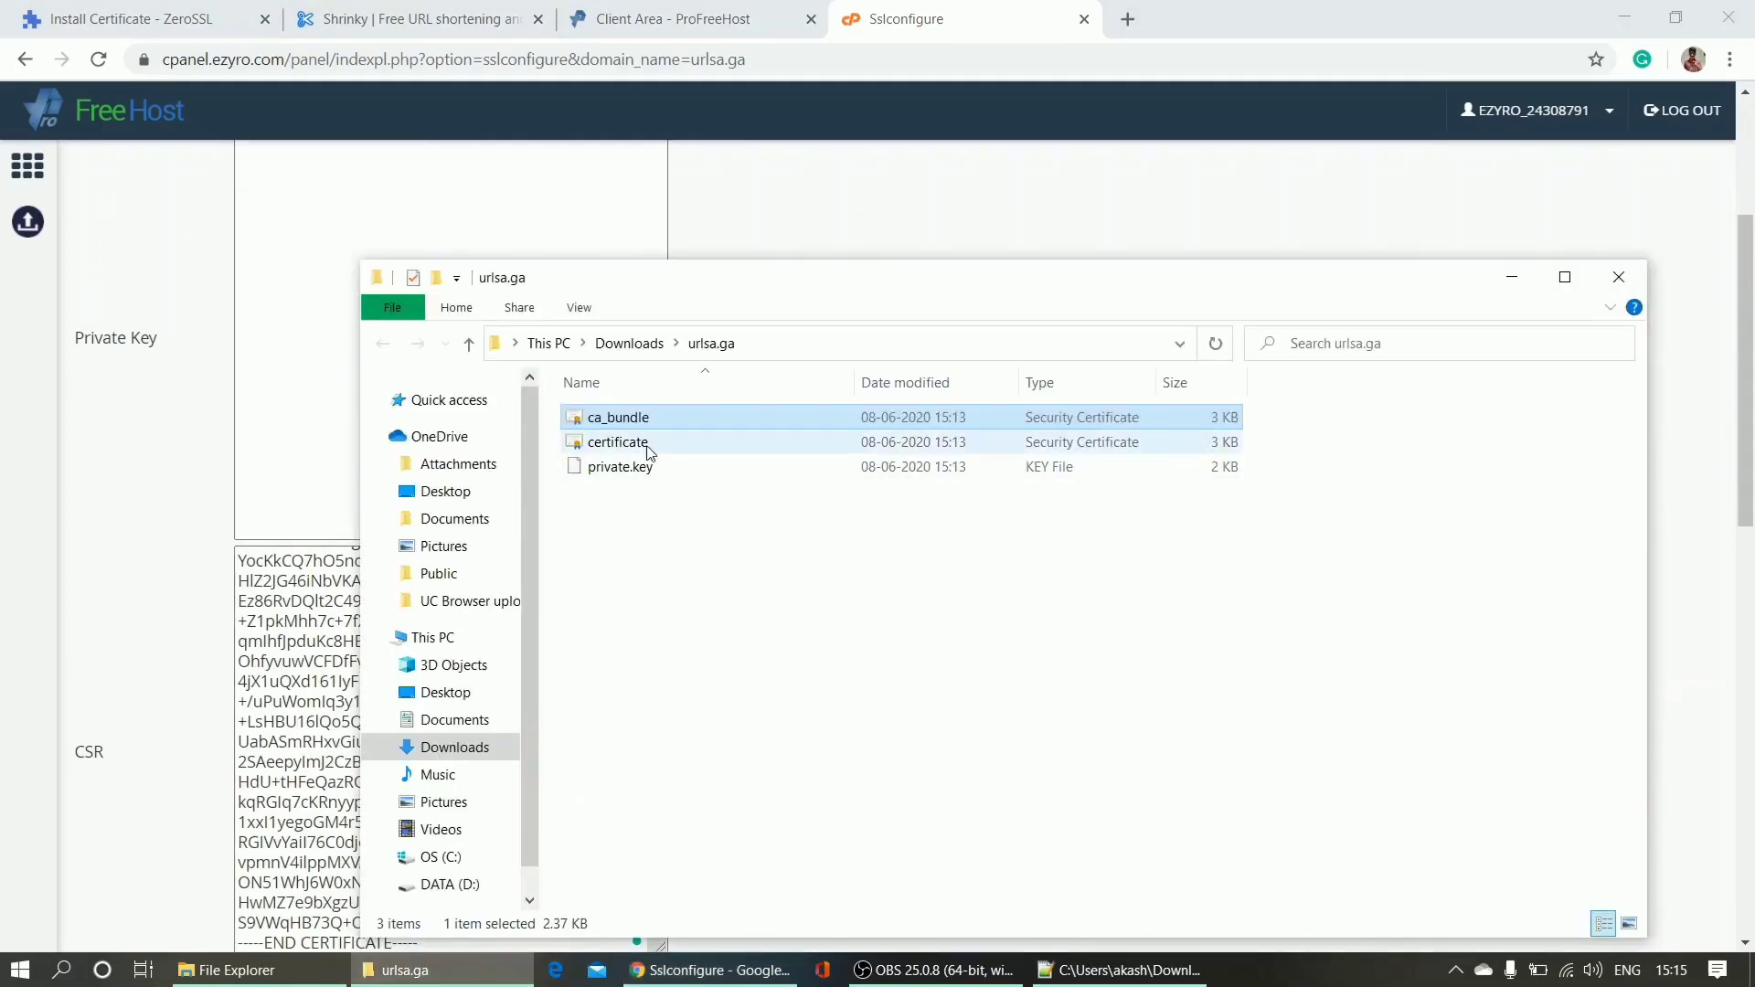
{"action": "right_click", "coordinate": [650, 471]}
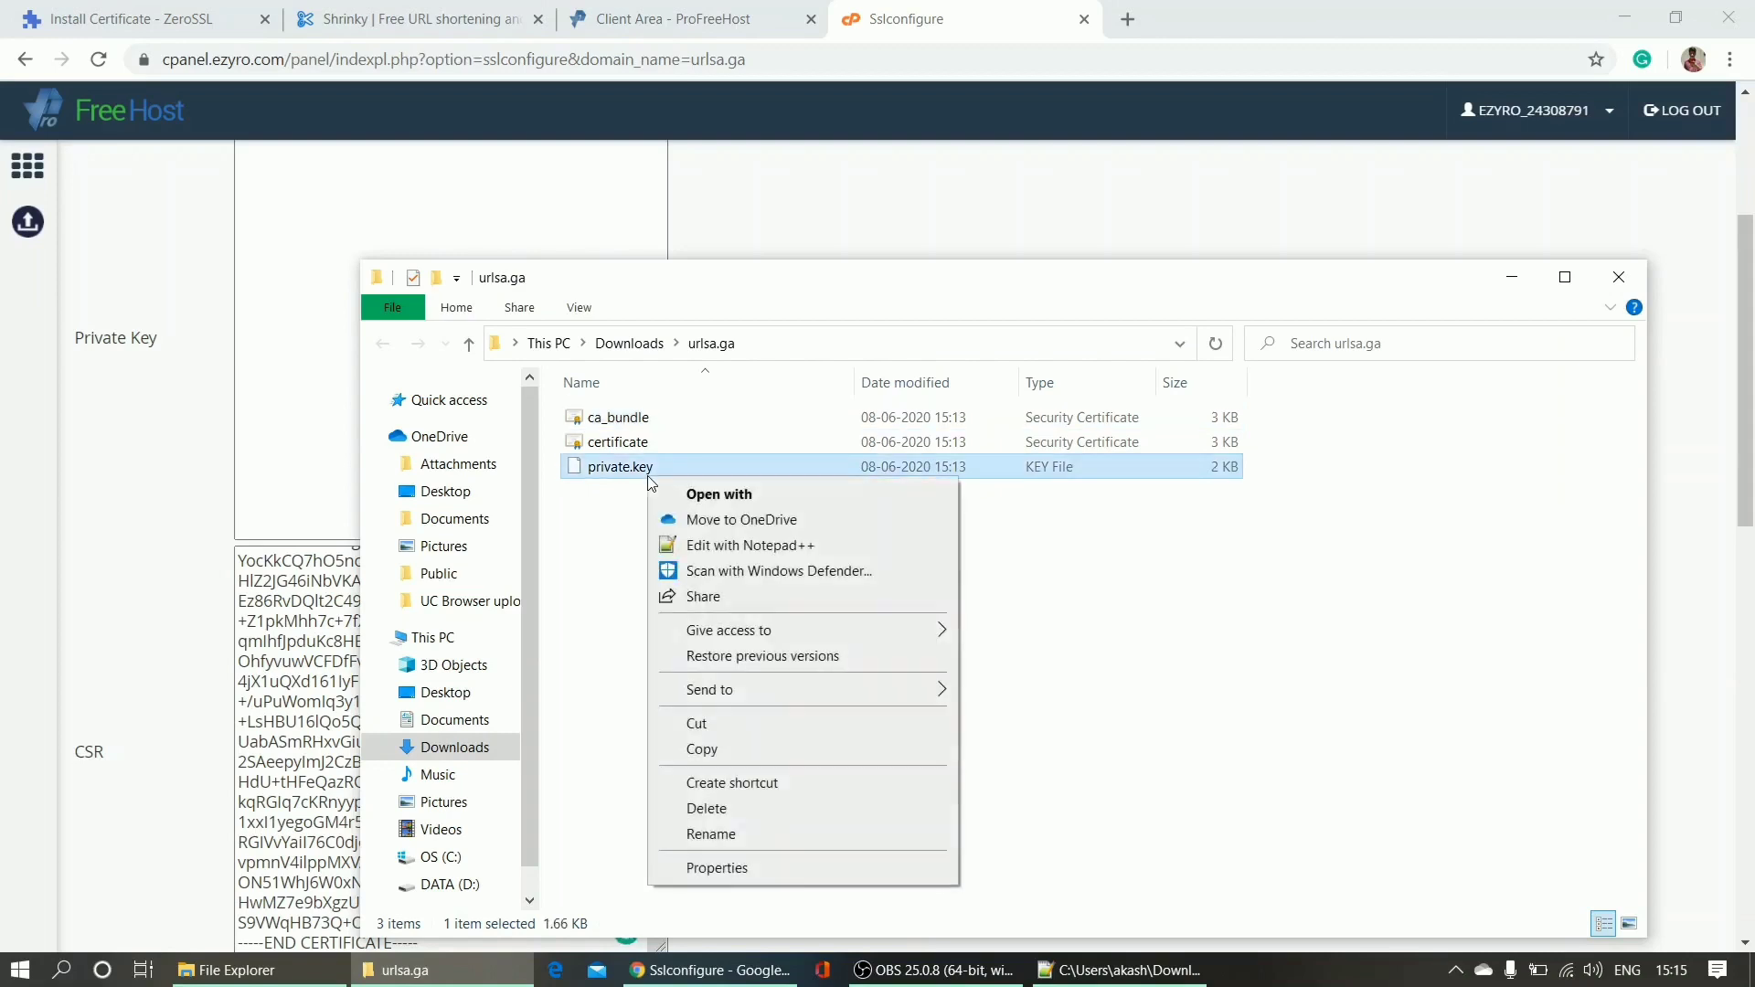
{"action": "left_click", "coordinate": [718, 545]}
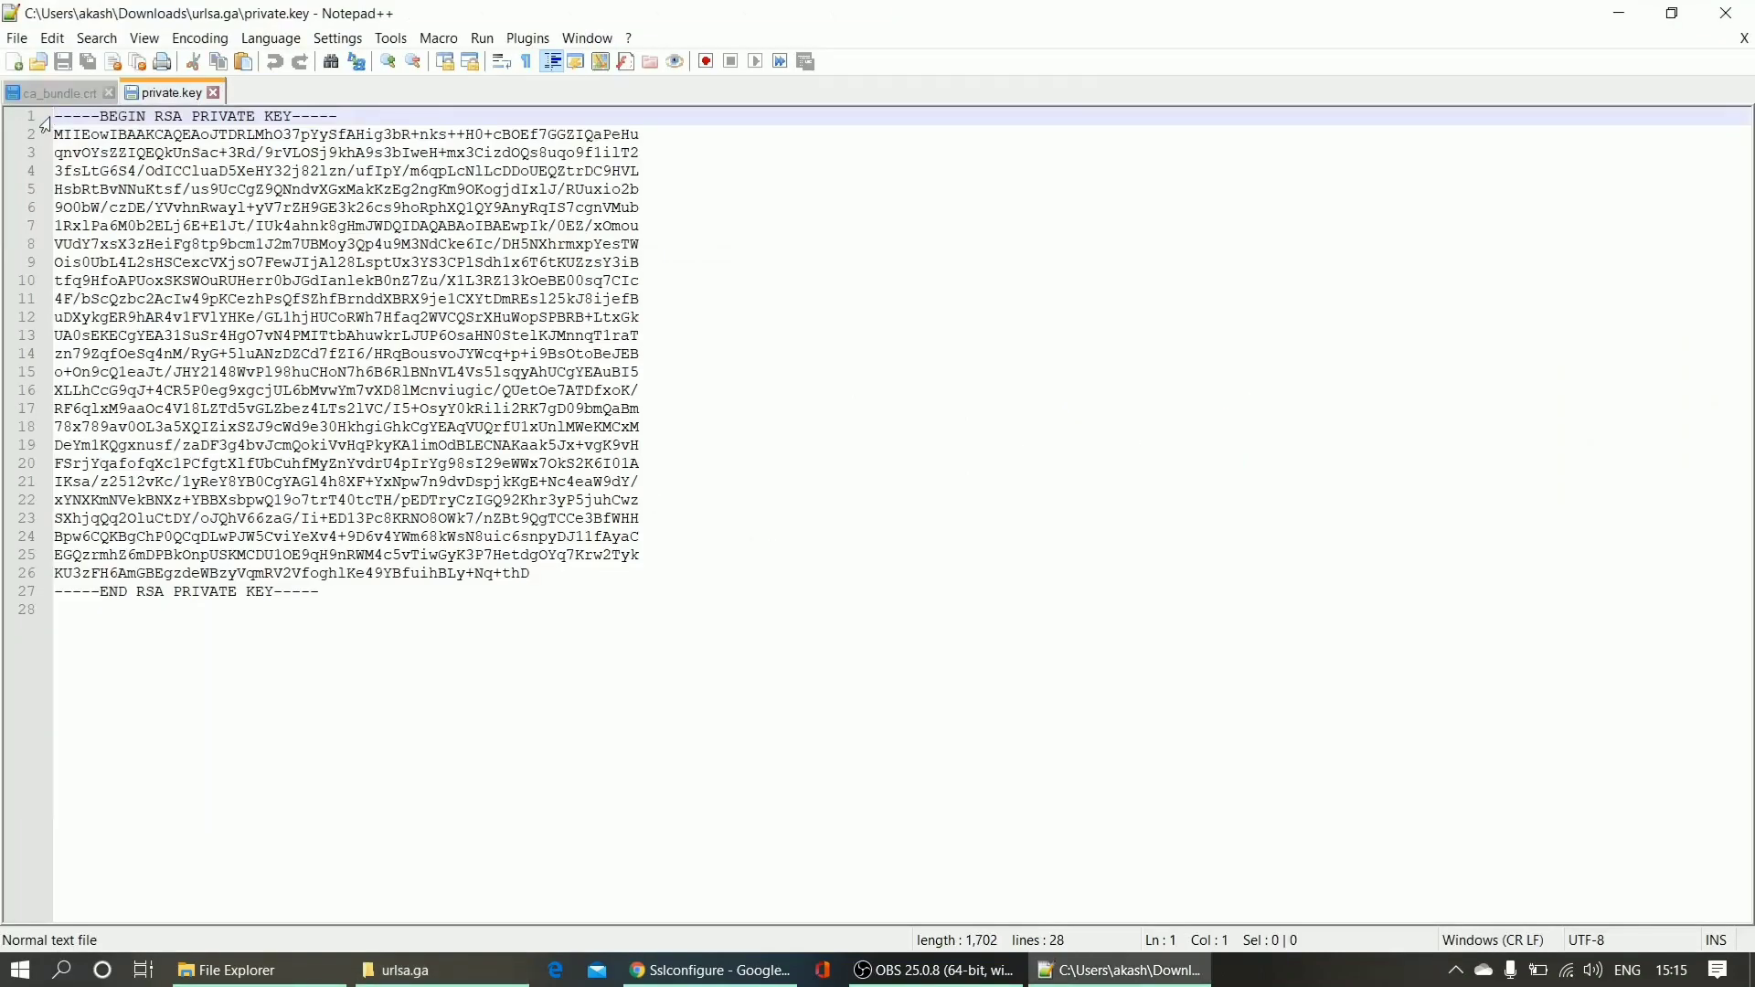
{"action": "right_click", "coordinate": [108, 139]}
{"action": "left_click", "coordinate": [211, 244]}
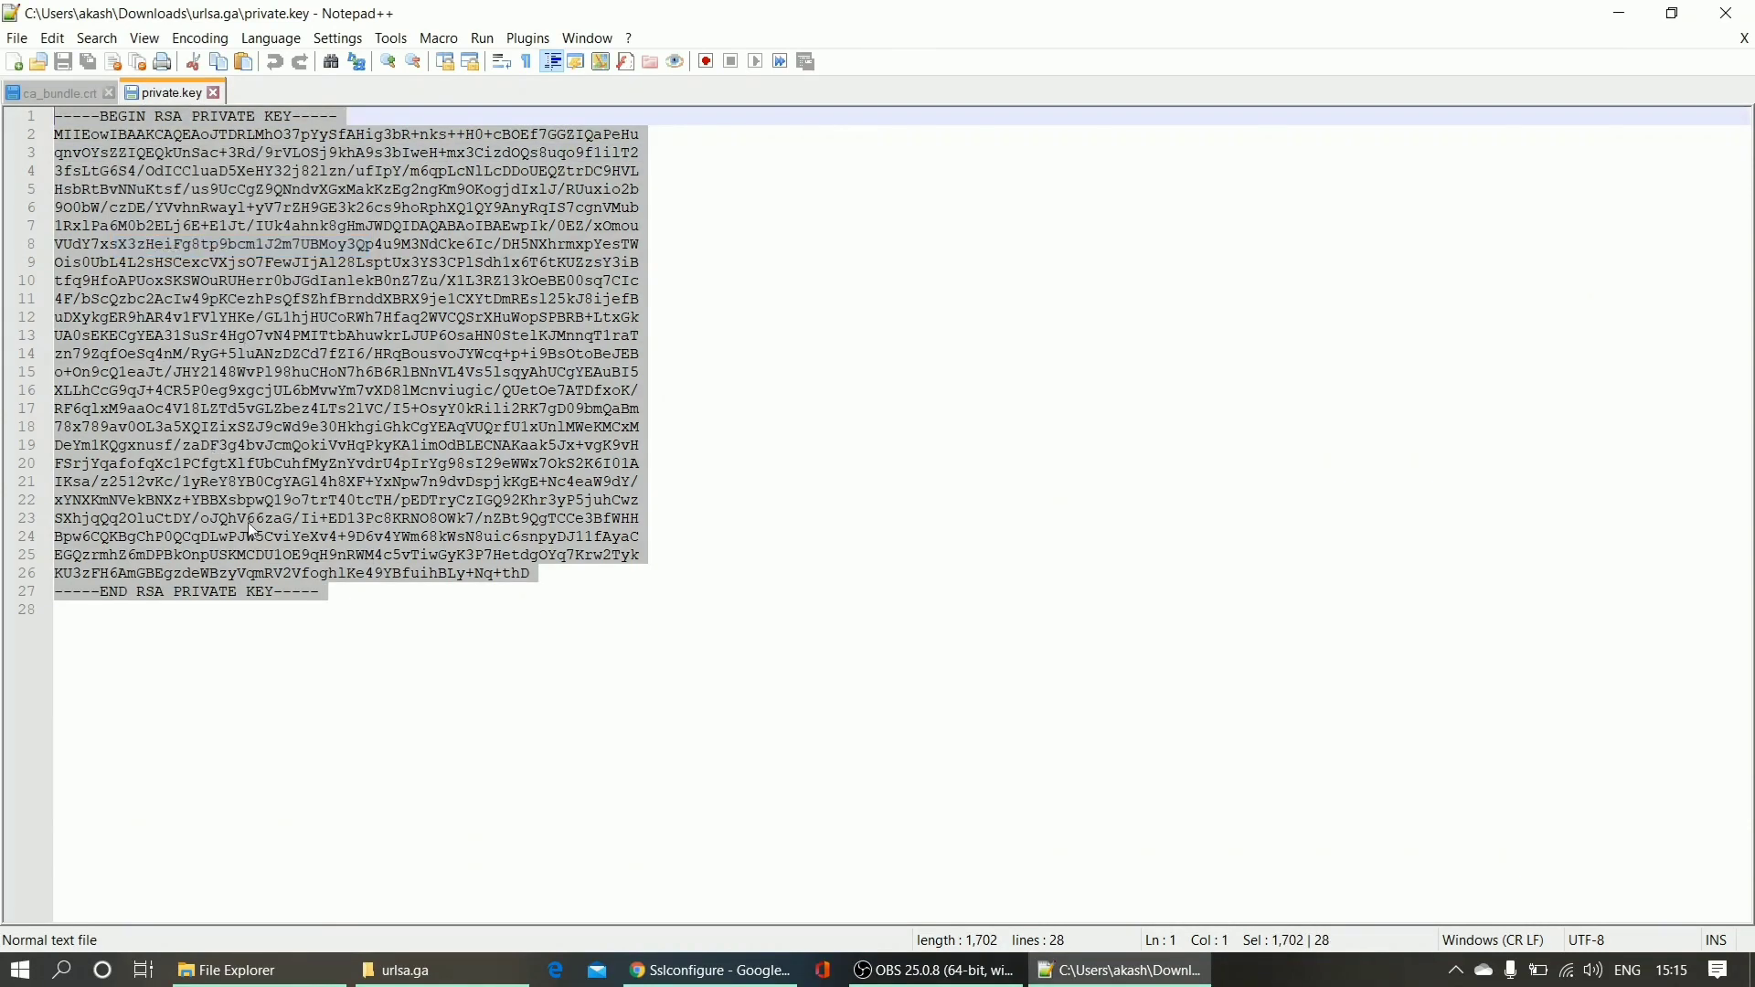
{"action": "left_click", "coordinate": [694, 971]}
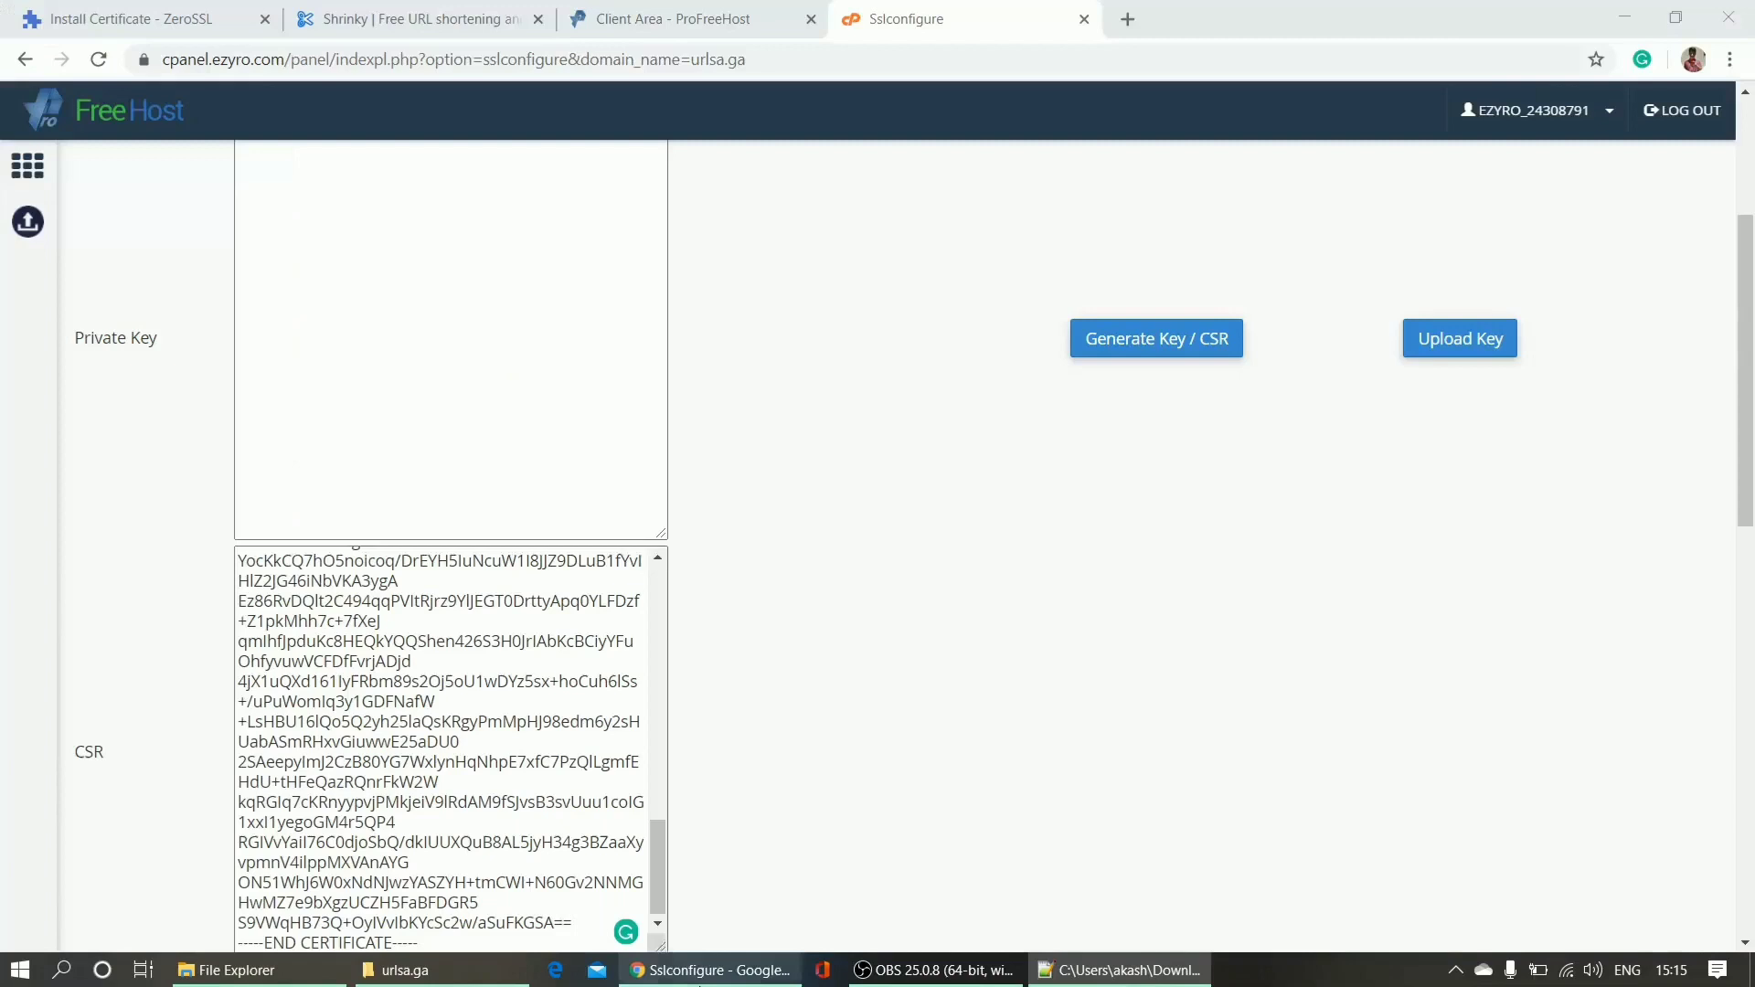
{"action": "left_click", "coordinate": [536, 480]}
{"action": "left_click", "coordinate": [536, 480]}
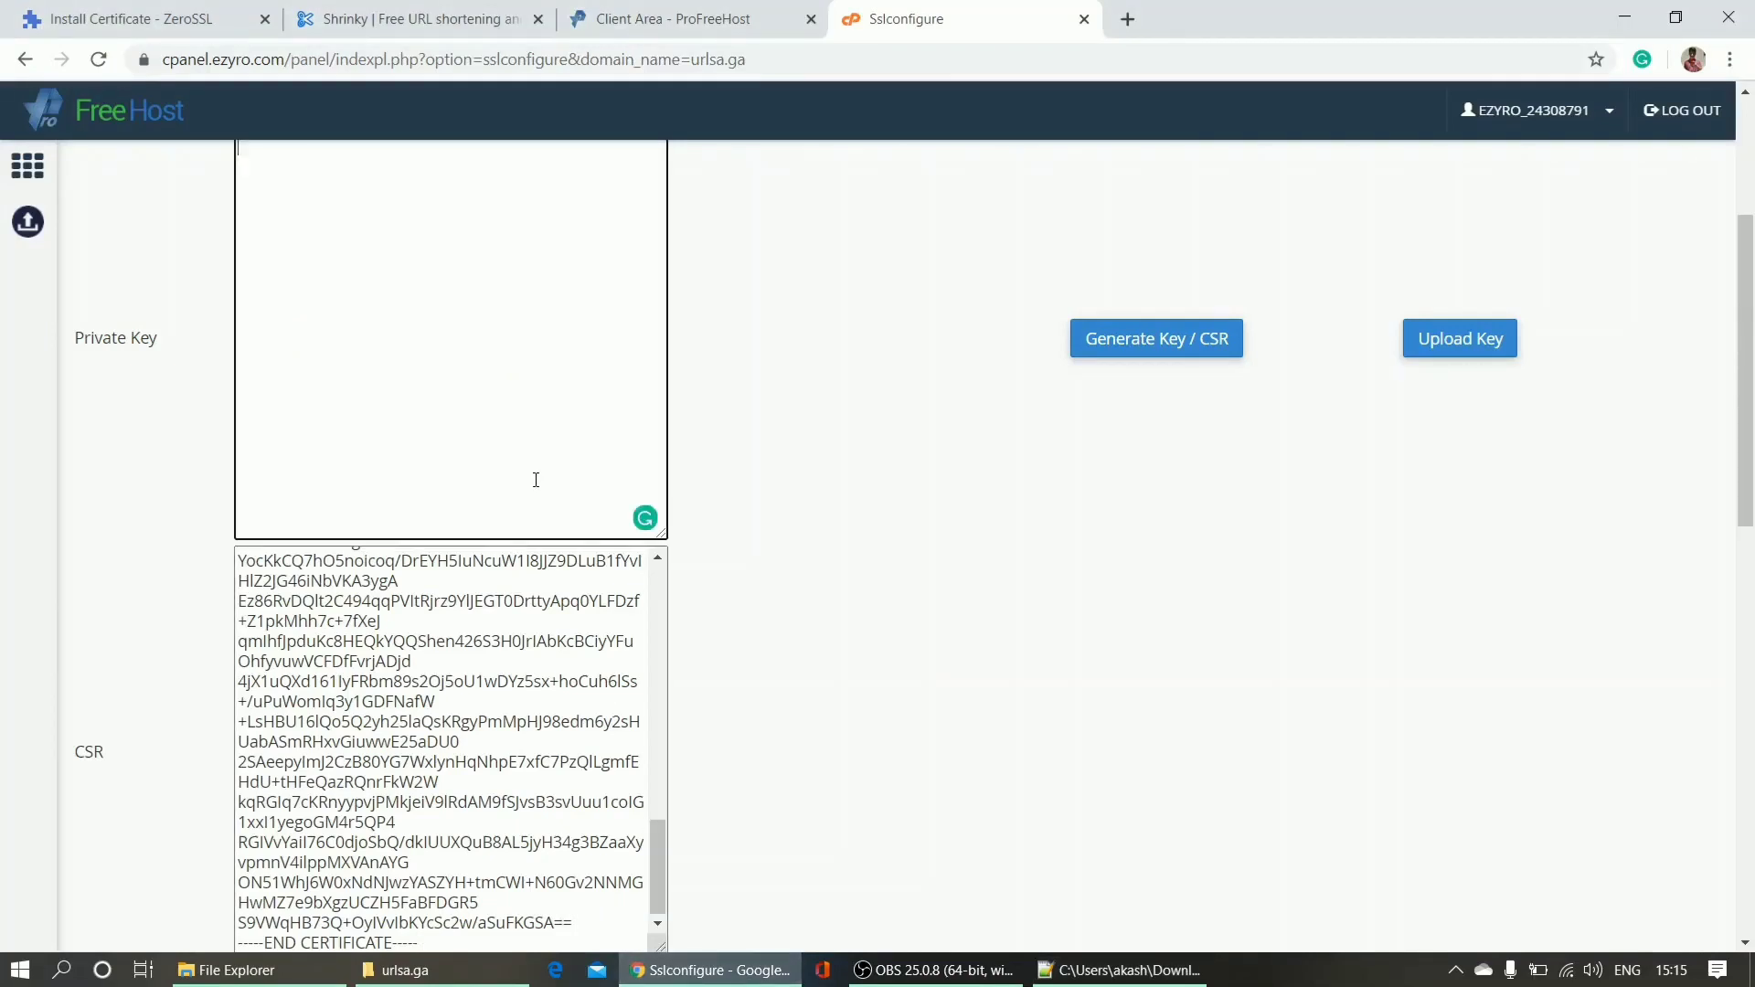
{"action": "key", "text": "ctrl+v"}
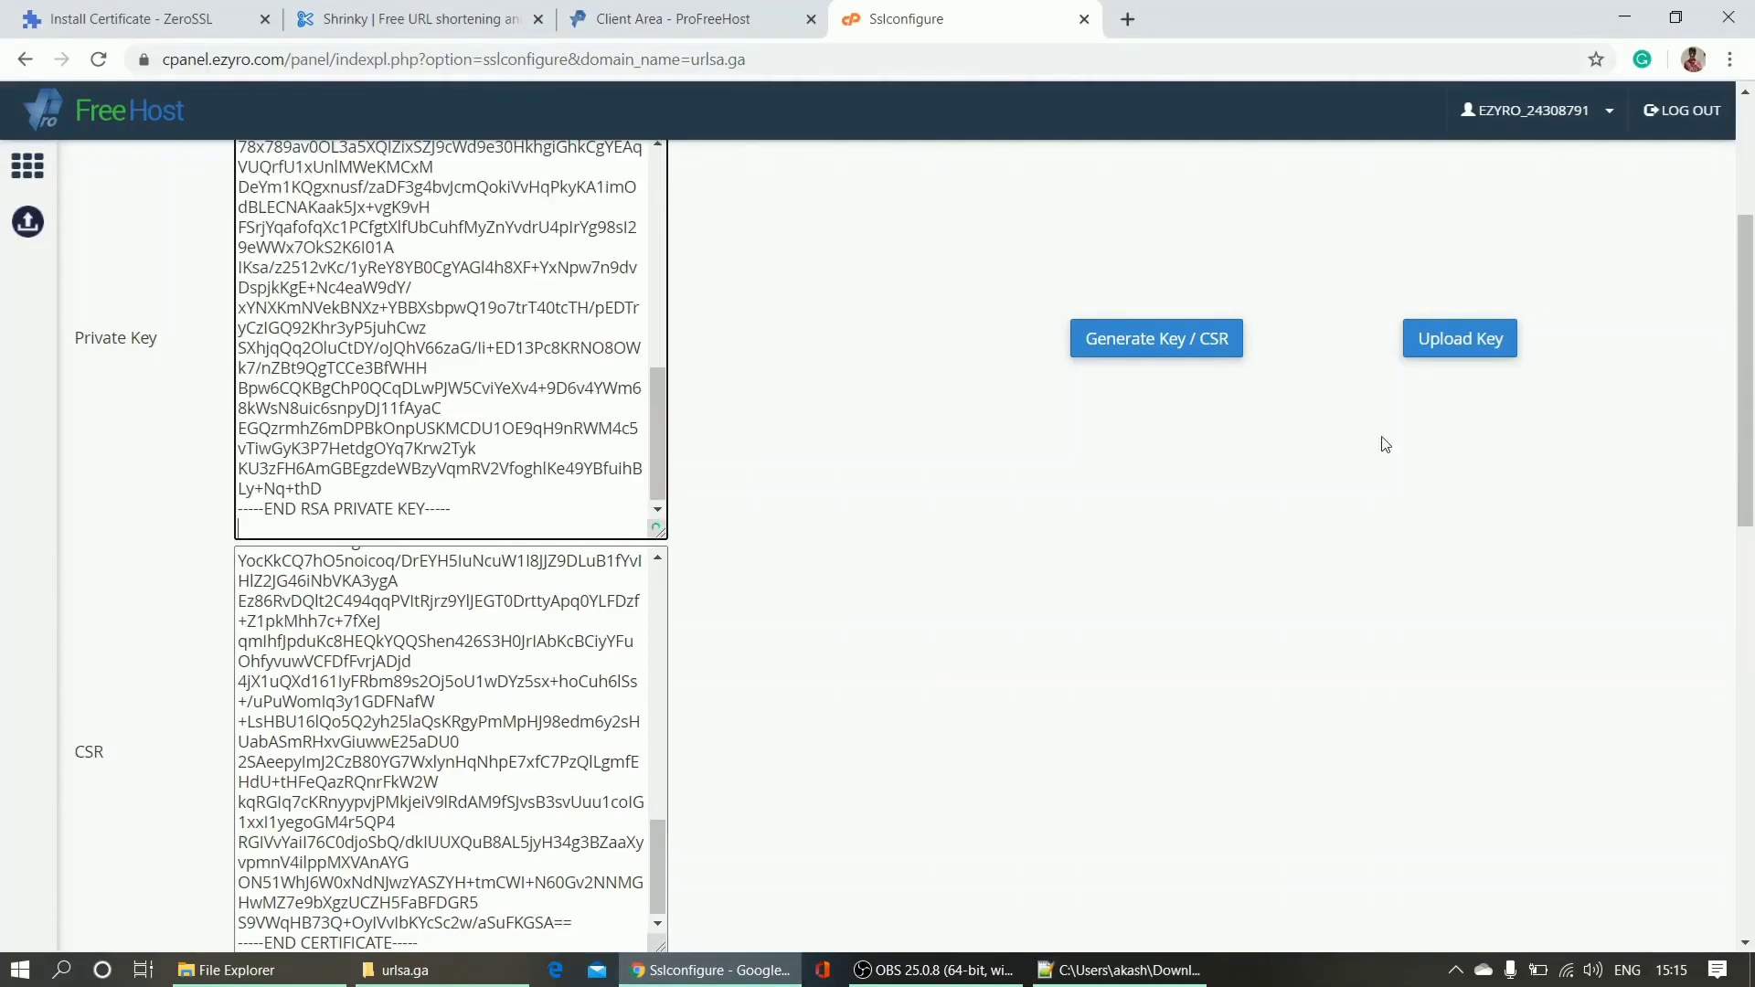
{"action": "left_click", "coordinate": [1467, 346]}
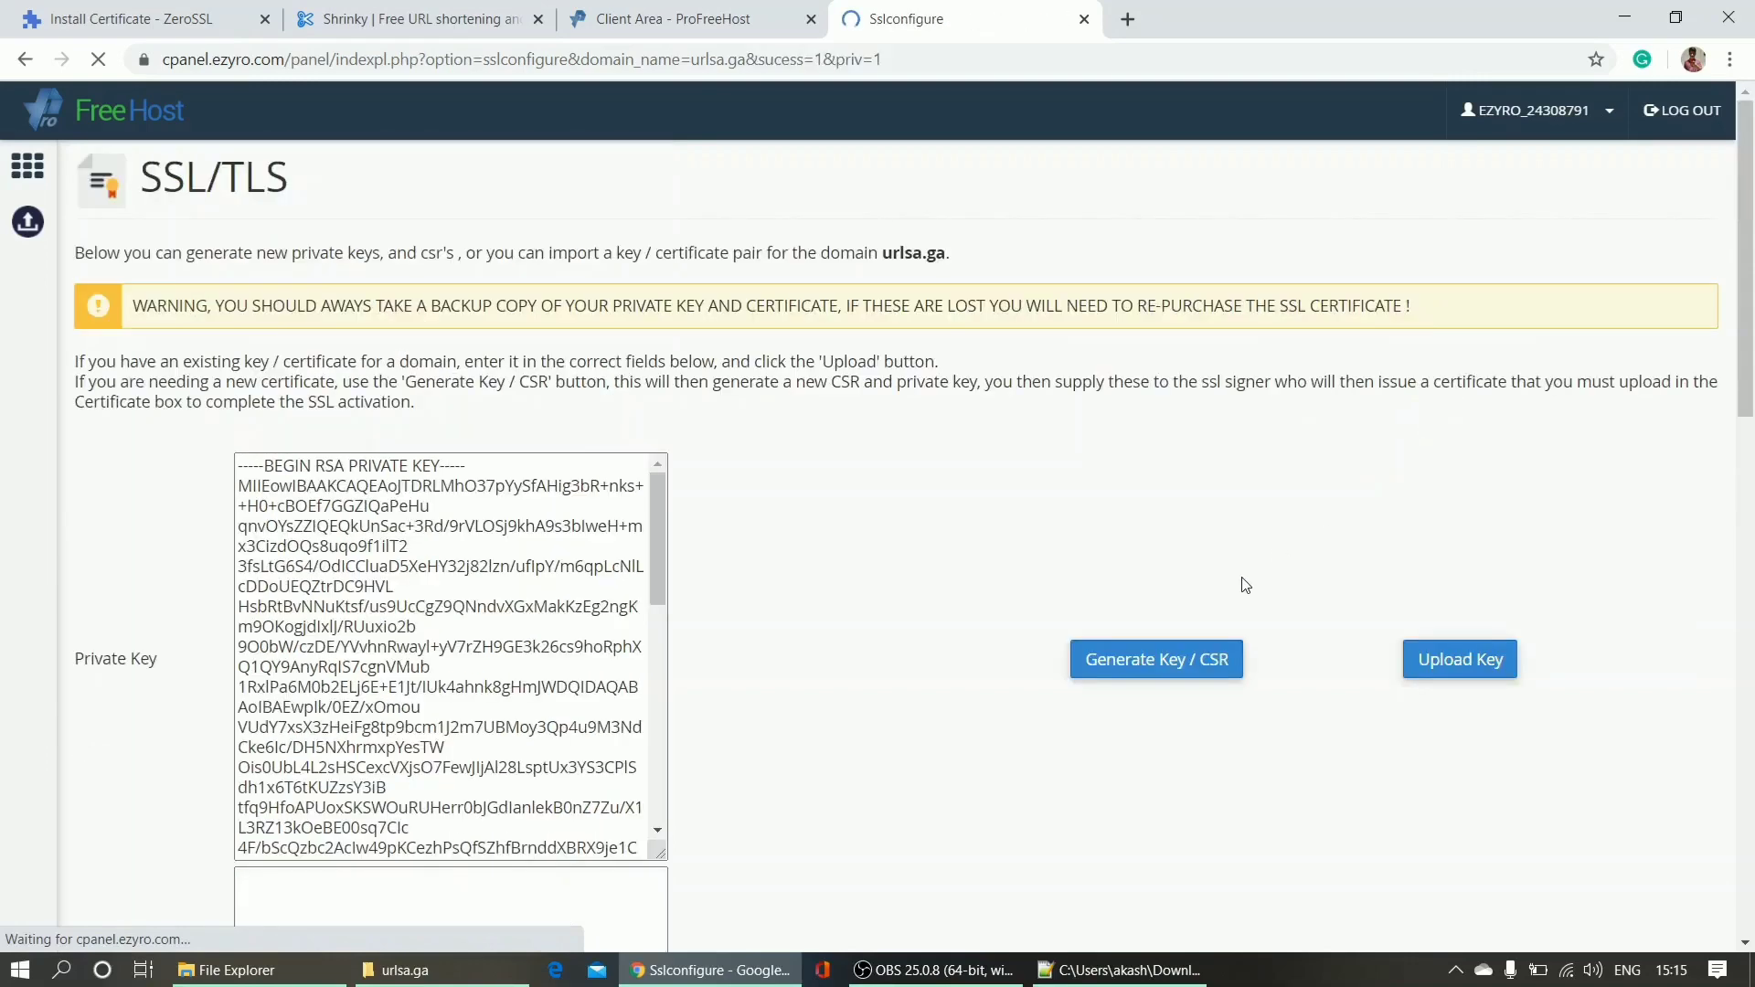
Open certificate.crt from the urlsa.ga download folder in Notepad++ and select all its text.
{"action": "scroll", "coordinate": [919, 546], "scroll_direction": "down", "scroll_amount": 5}
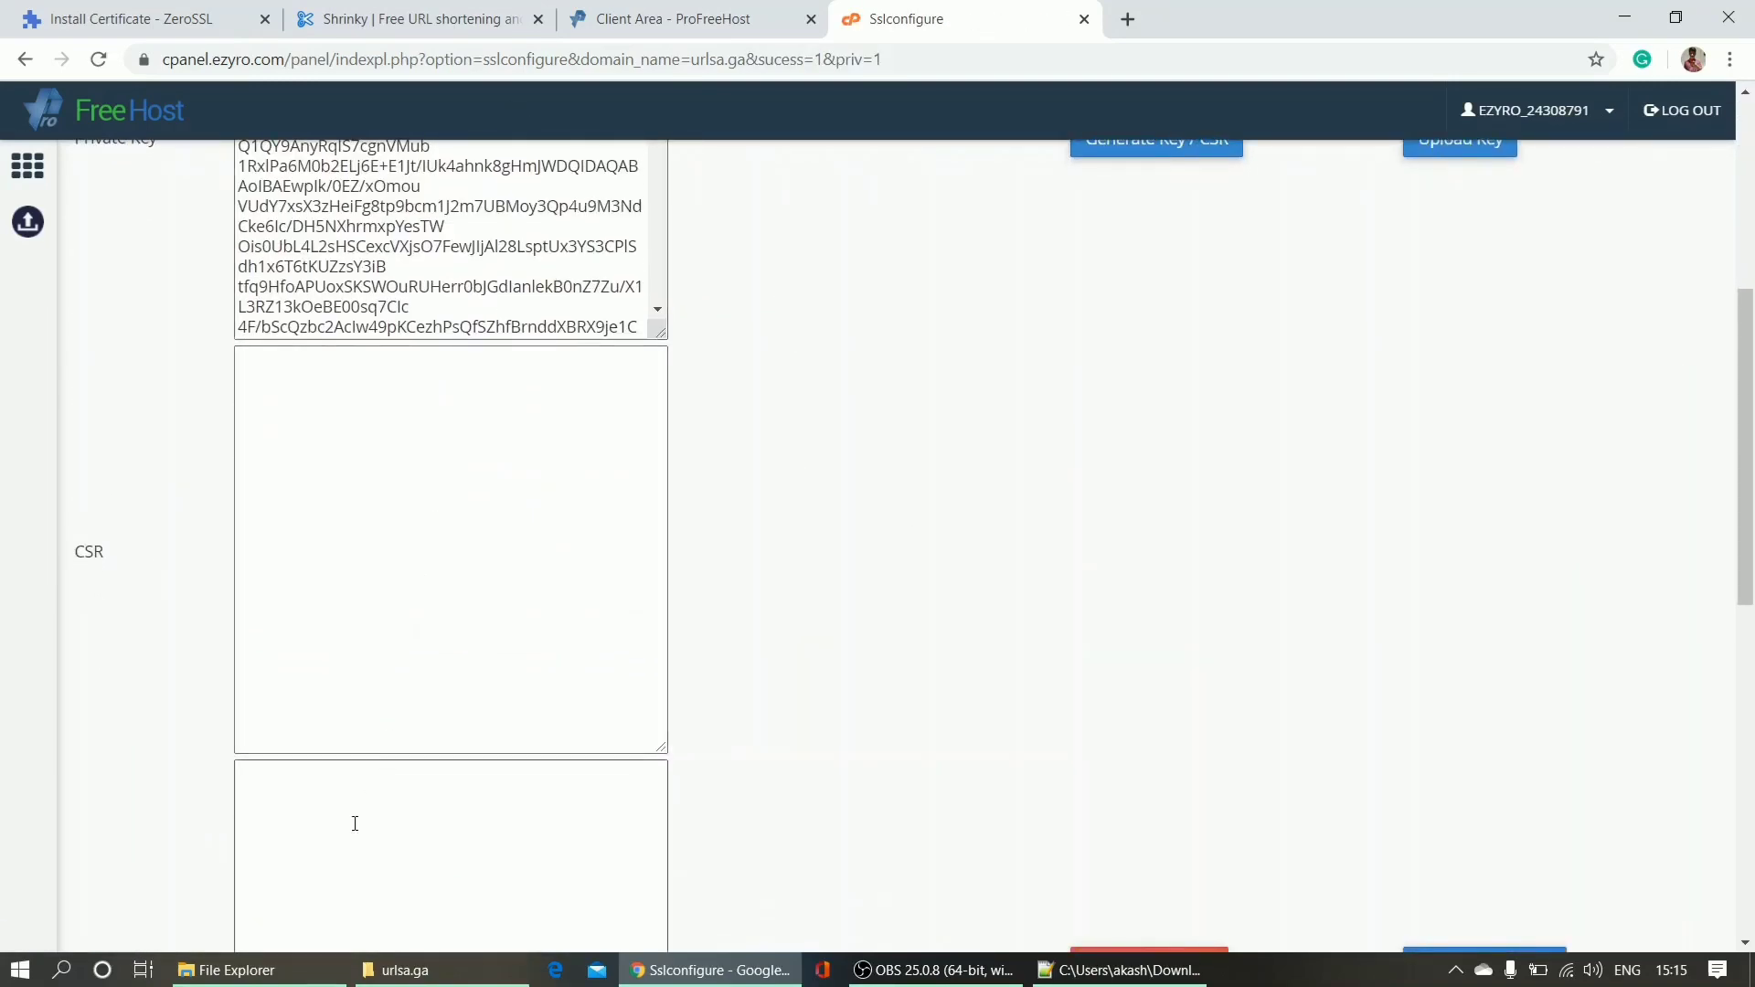
{"action": "left_click", "coordinate": [228, 970]}
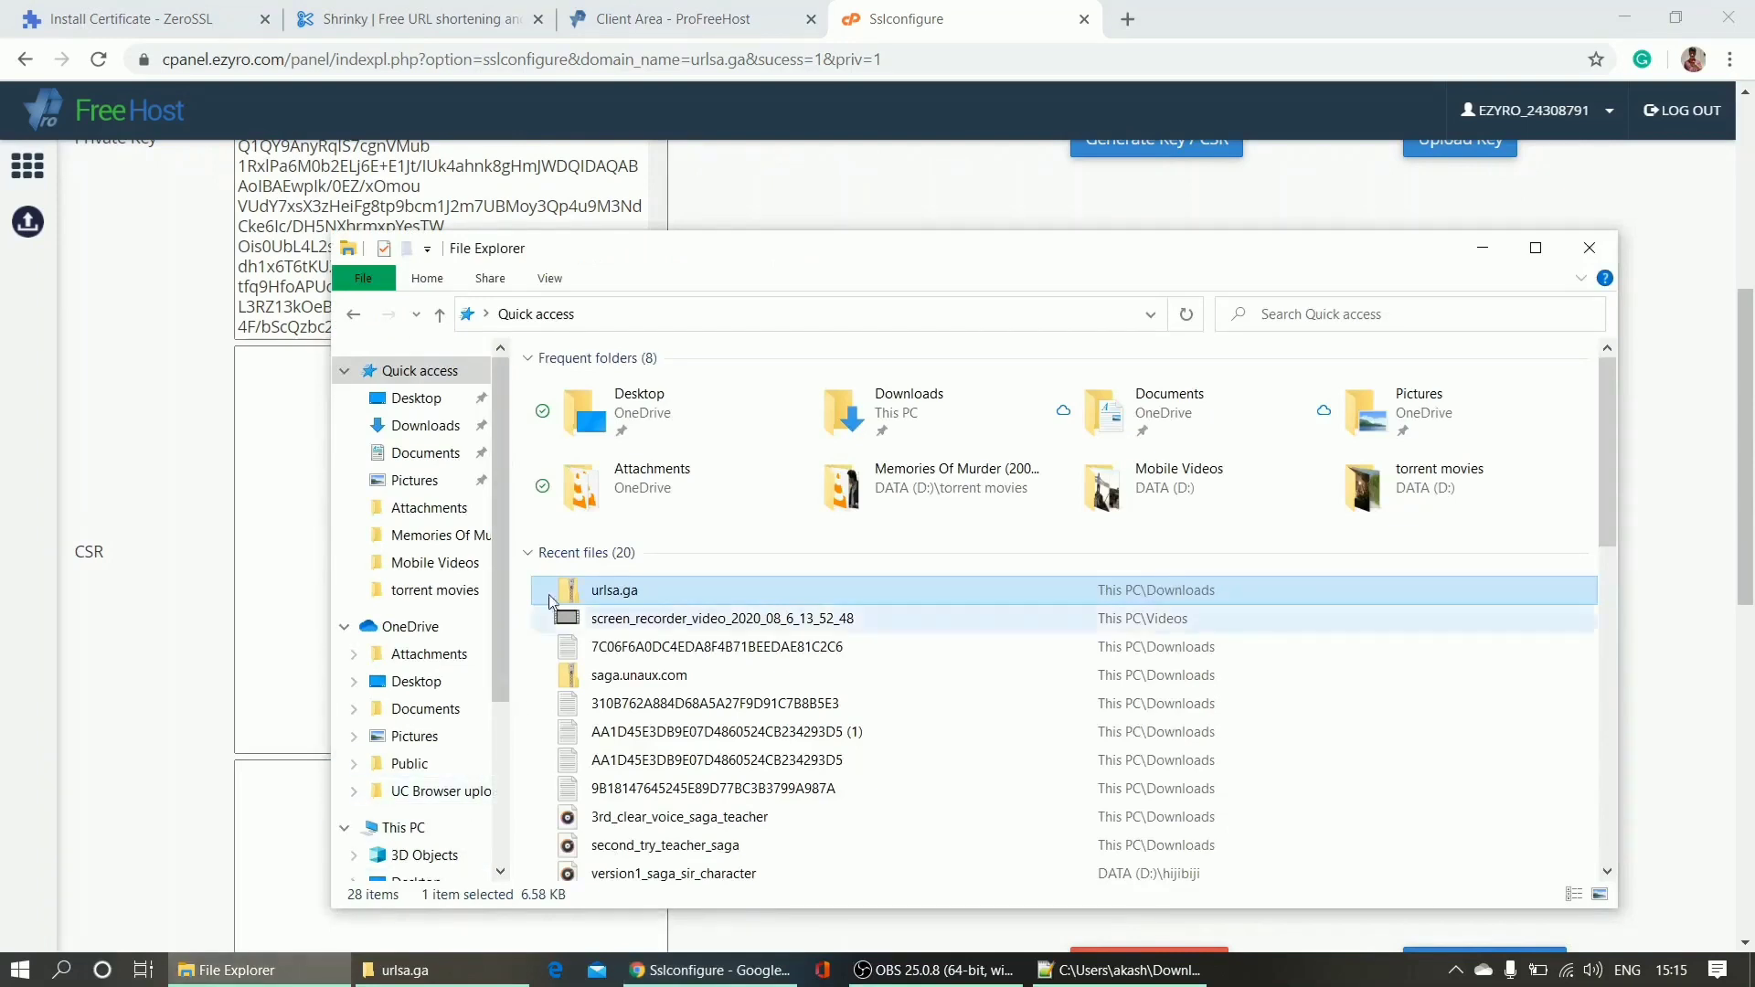
{"action": "double_click", "coordinate": [566, 591]}
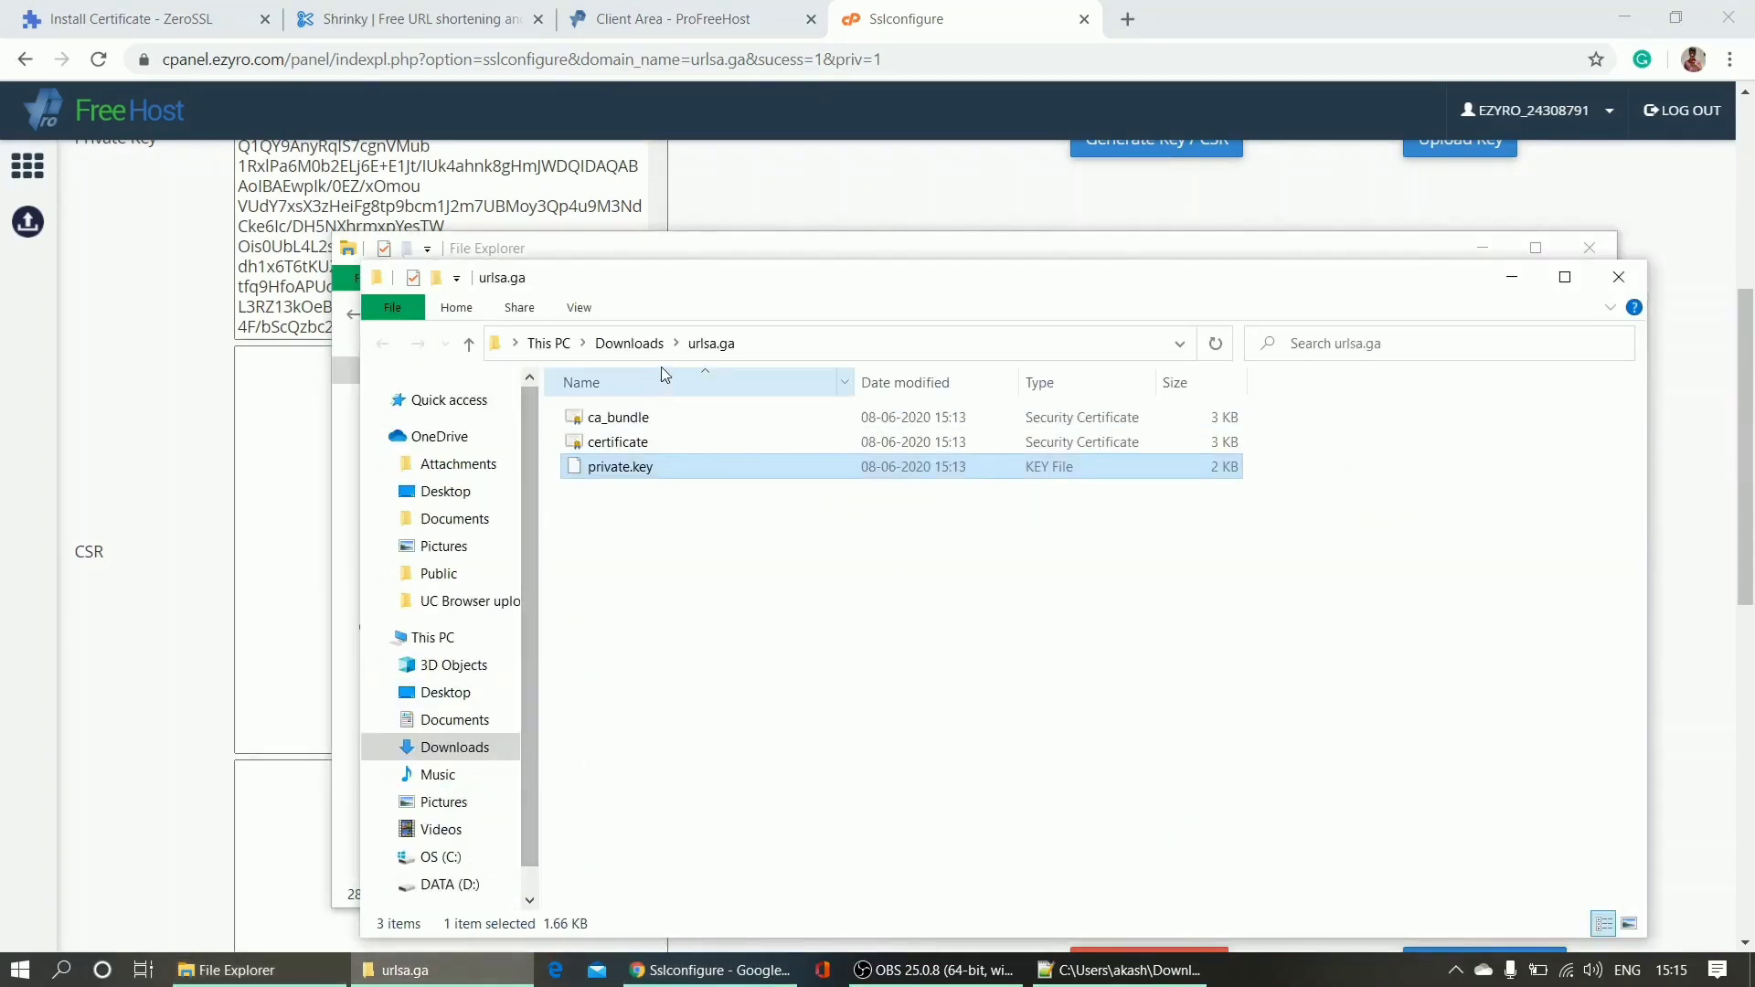
{"action": "left_click", "coordinate": [660, 447]}
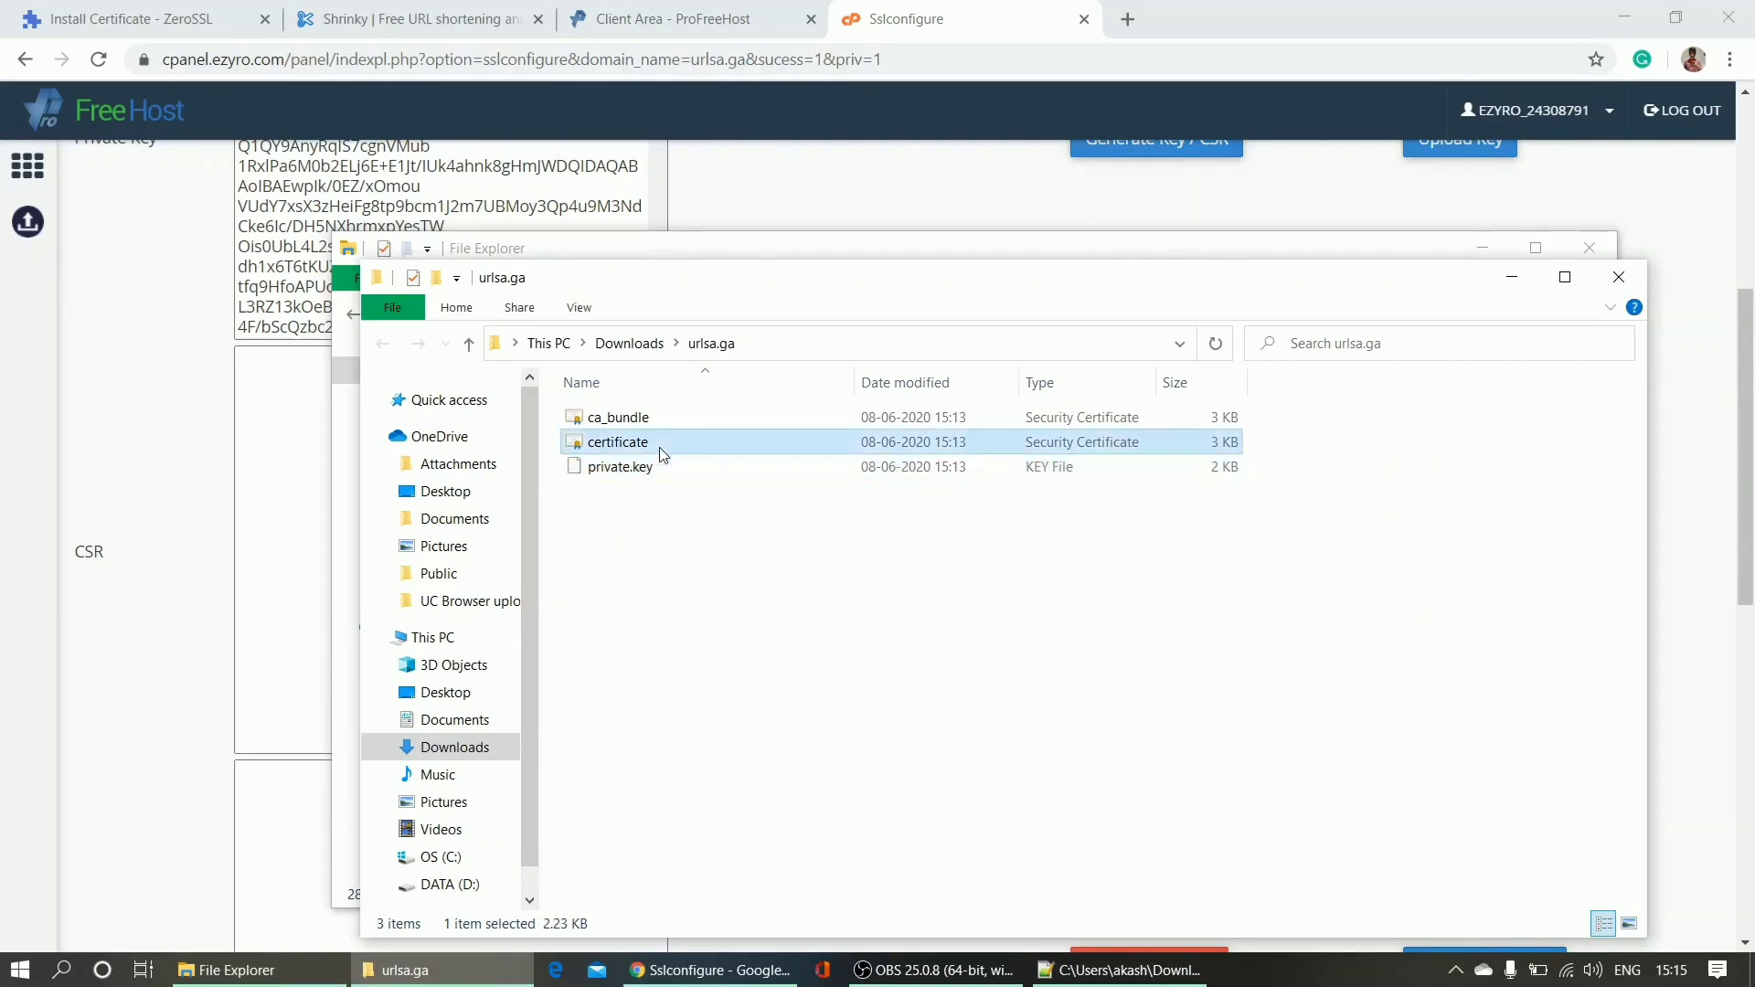
{"action": "right_click", "coordinate": [660, 447]}
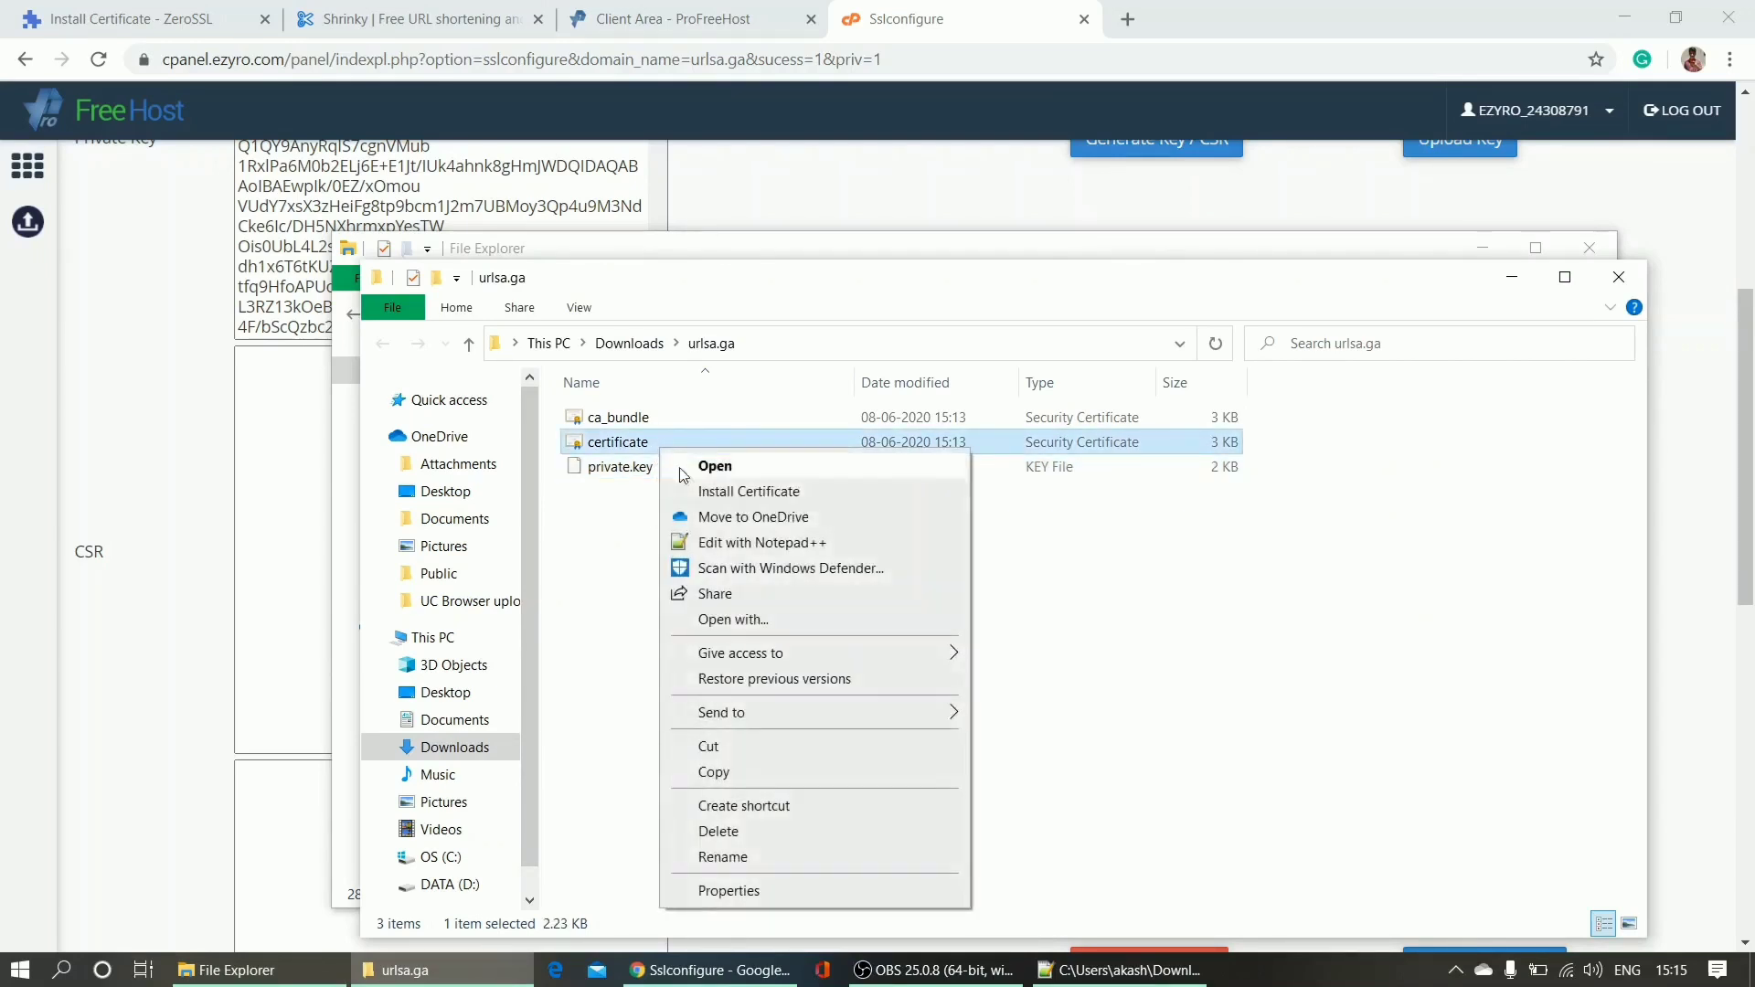
{"action": "left_click", "coordinate": [729, 538]}
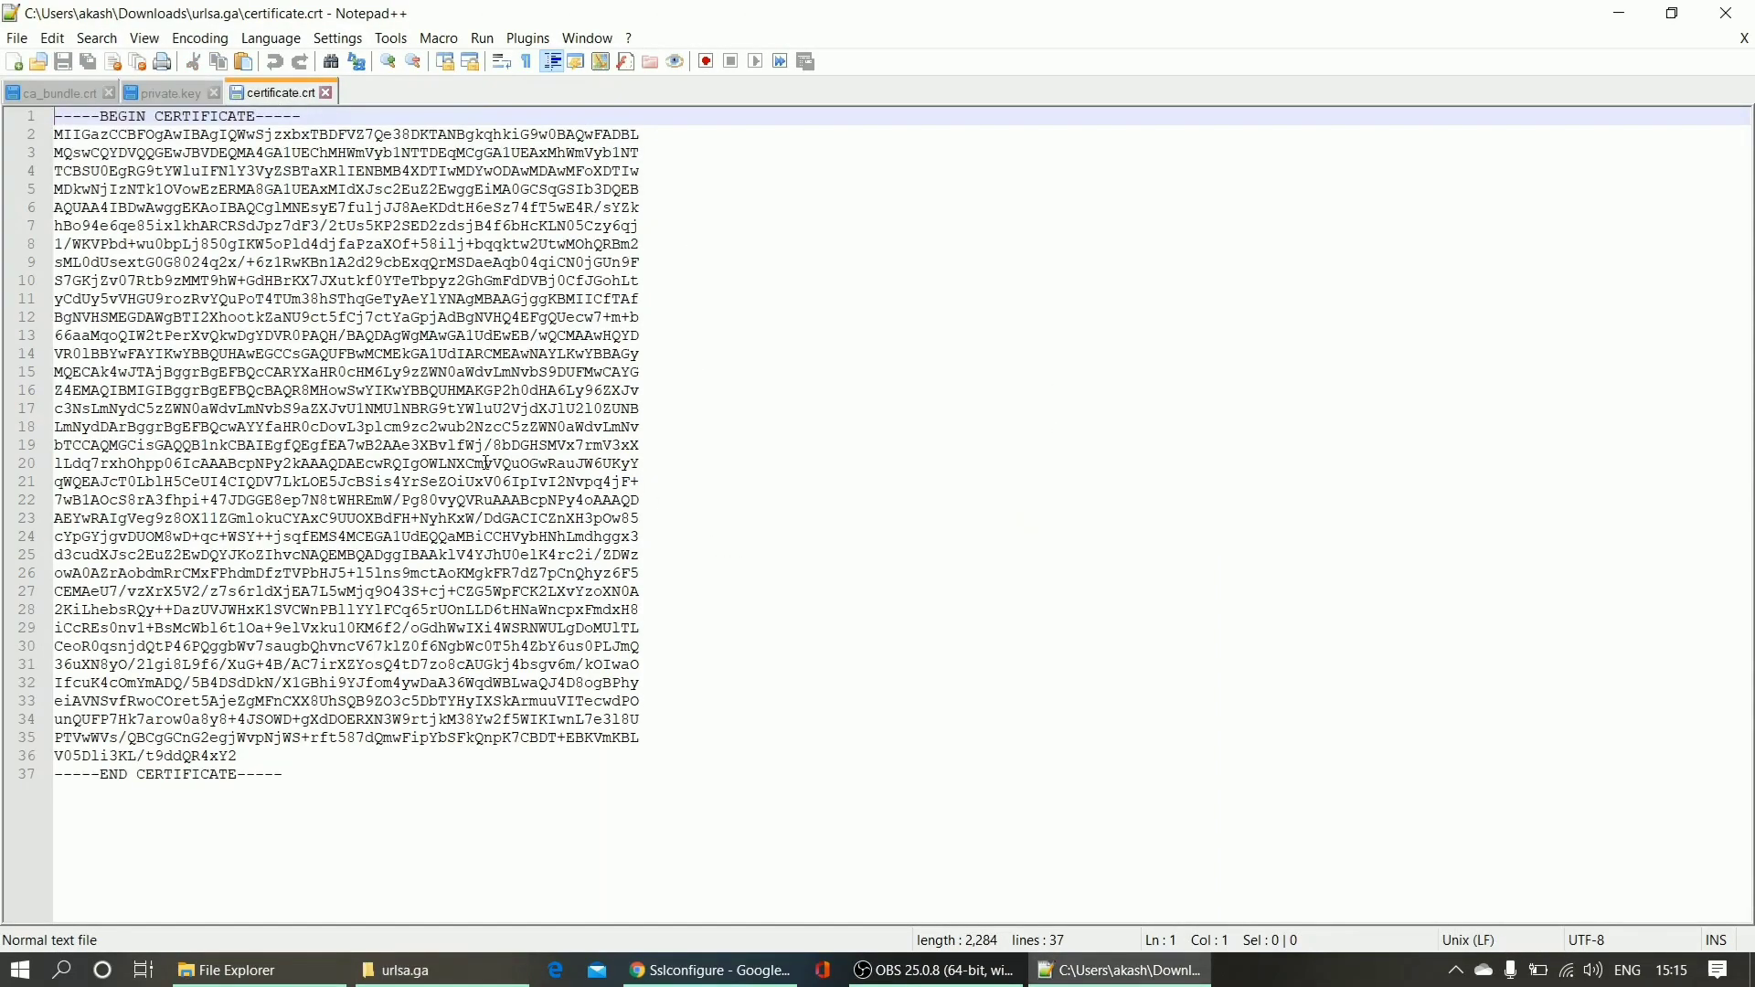
{"action": "right_click", "coordinate": [487, 464]}
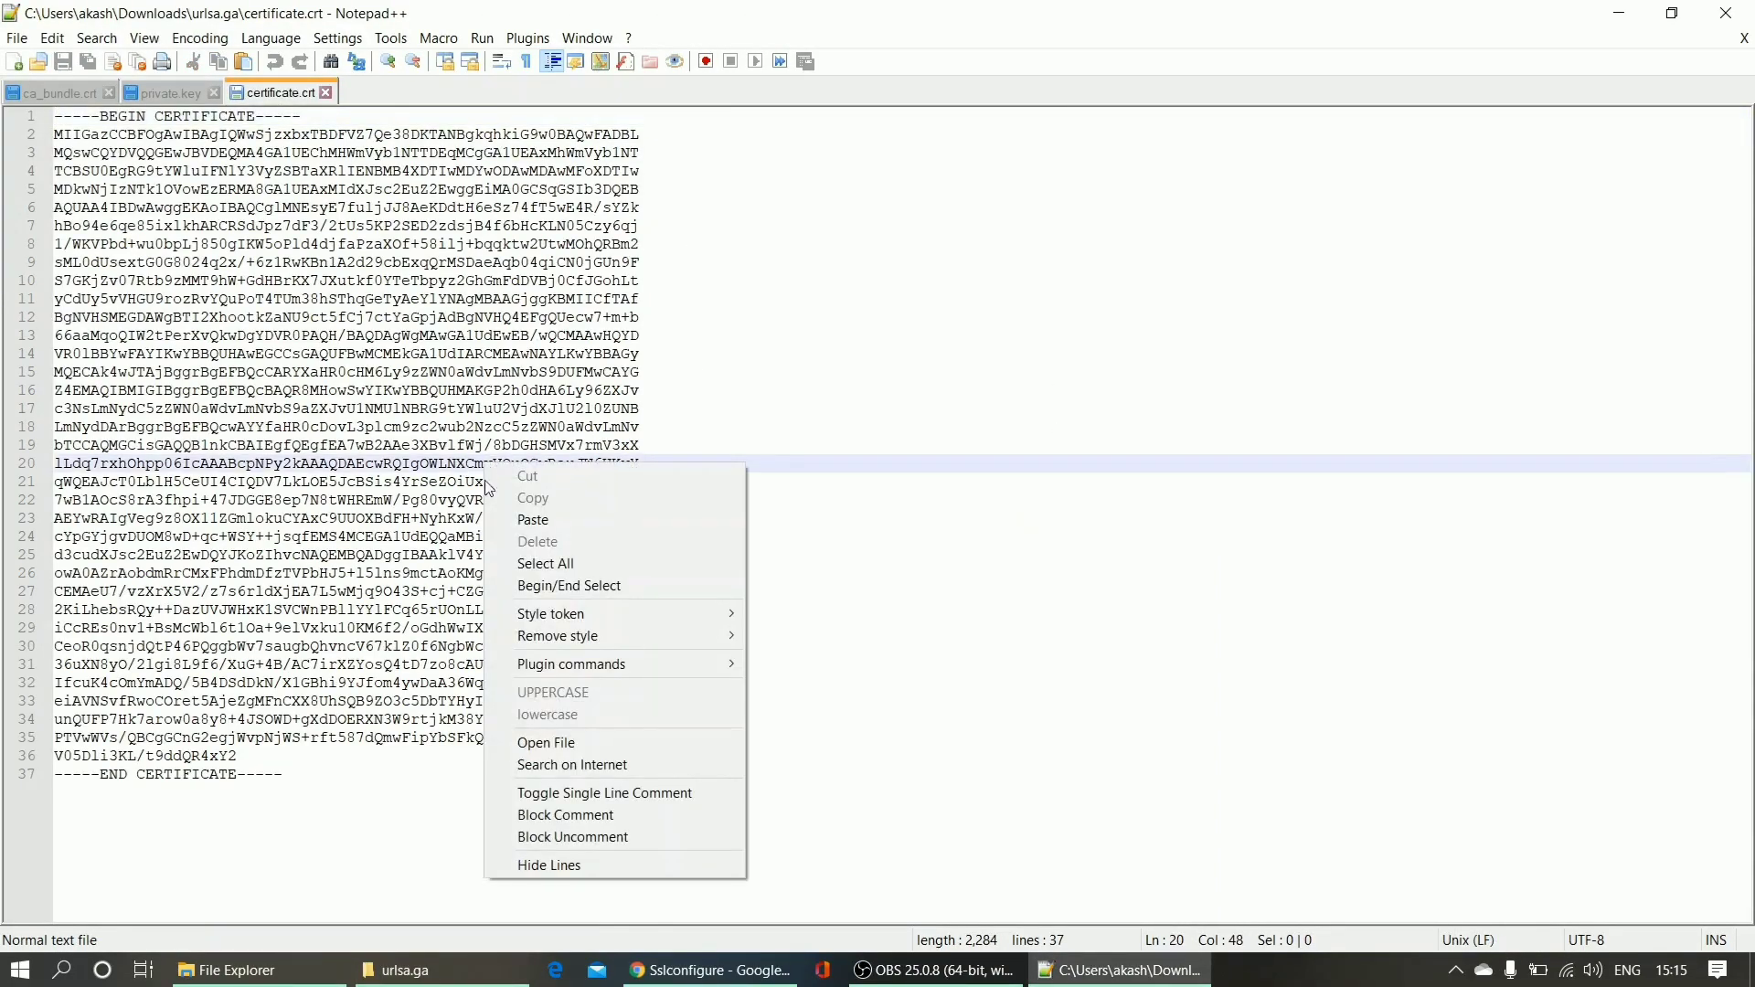
{"action": "left_click", "coordinate": [588, 562]}
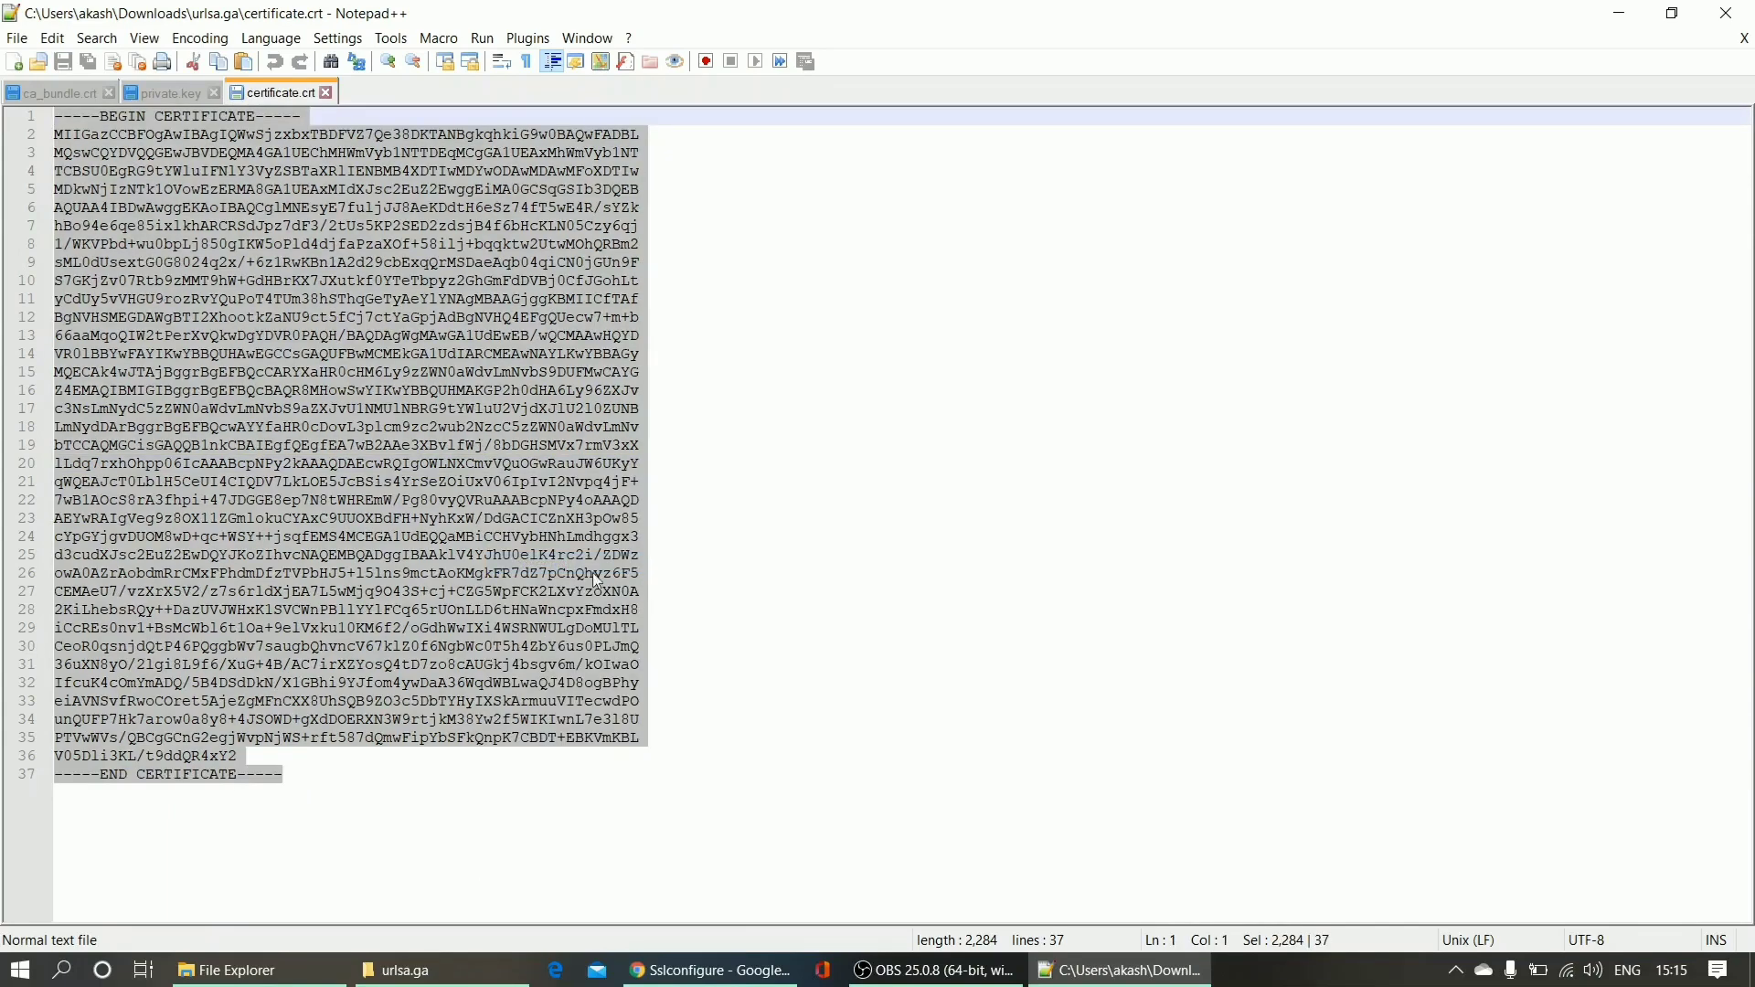
Paste the certificate into cPanel's Certificate box and upload it for urlsa.ga.
{"action": "left_click", "coordinate": [710, 971]}
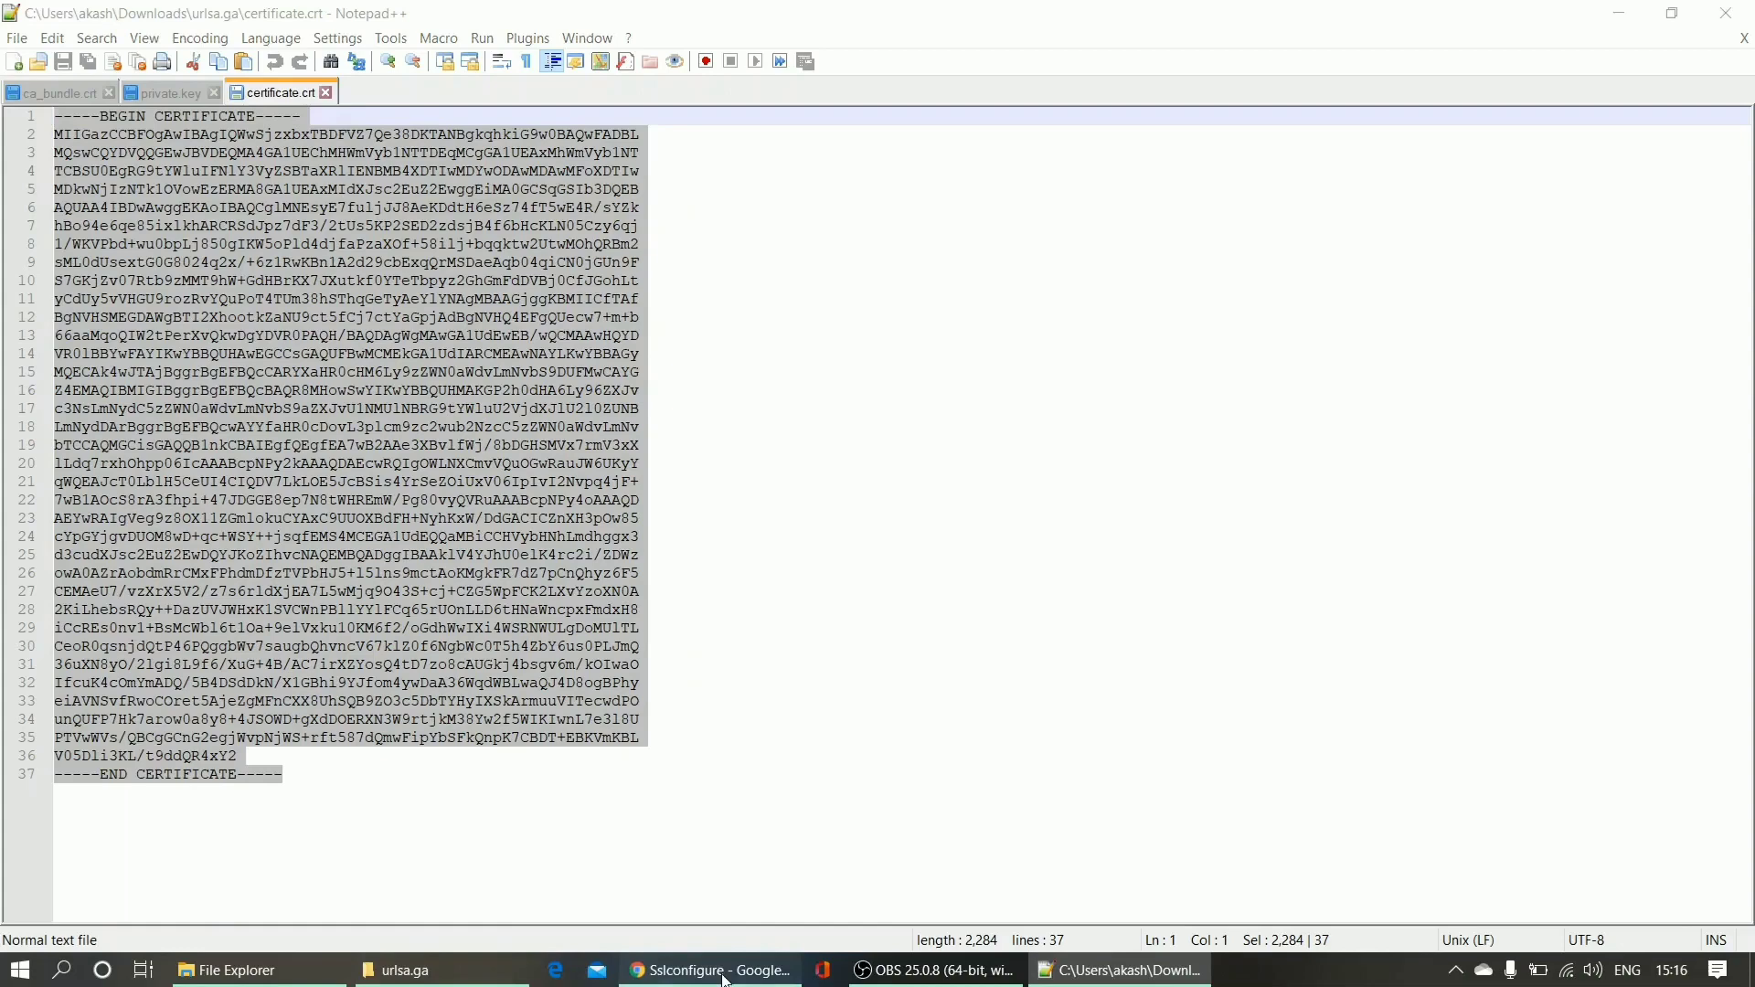
{"action": "scroll", "coordinate": [420, 862], "scroll_direction": "down", "scroll_amount": 4}
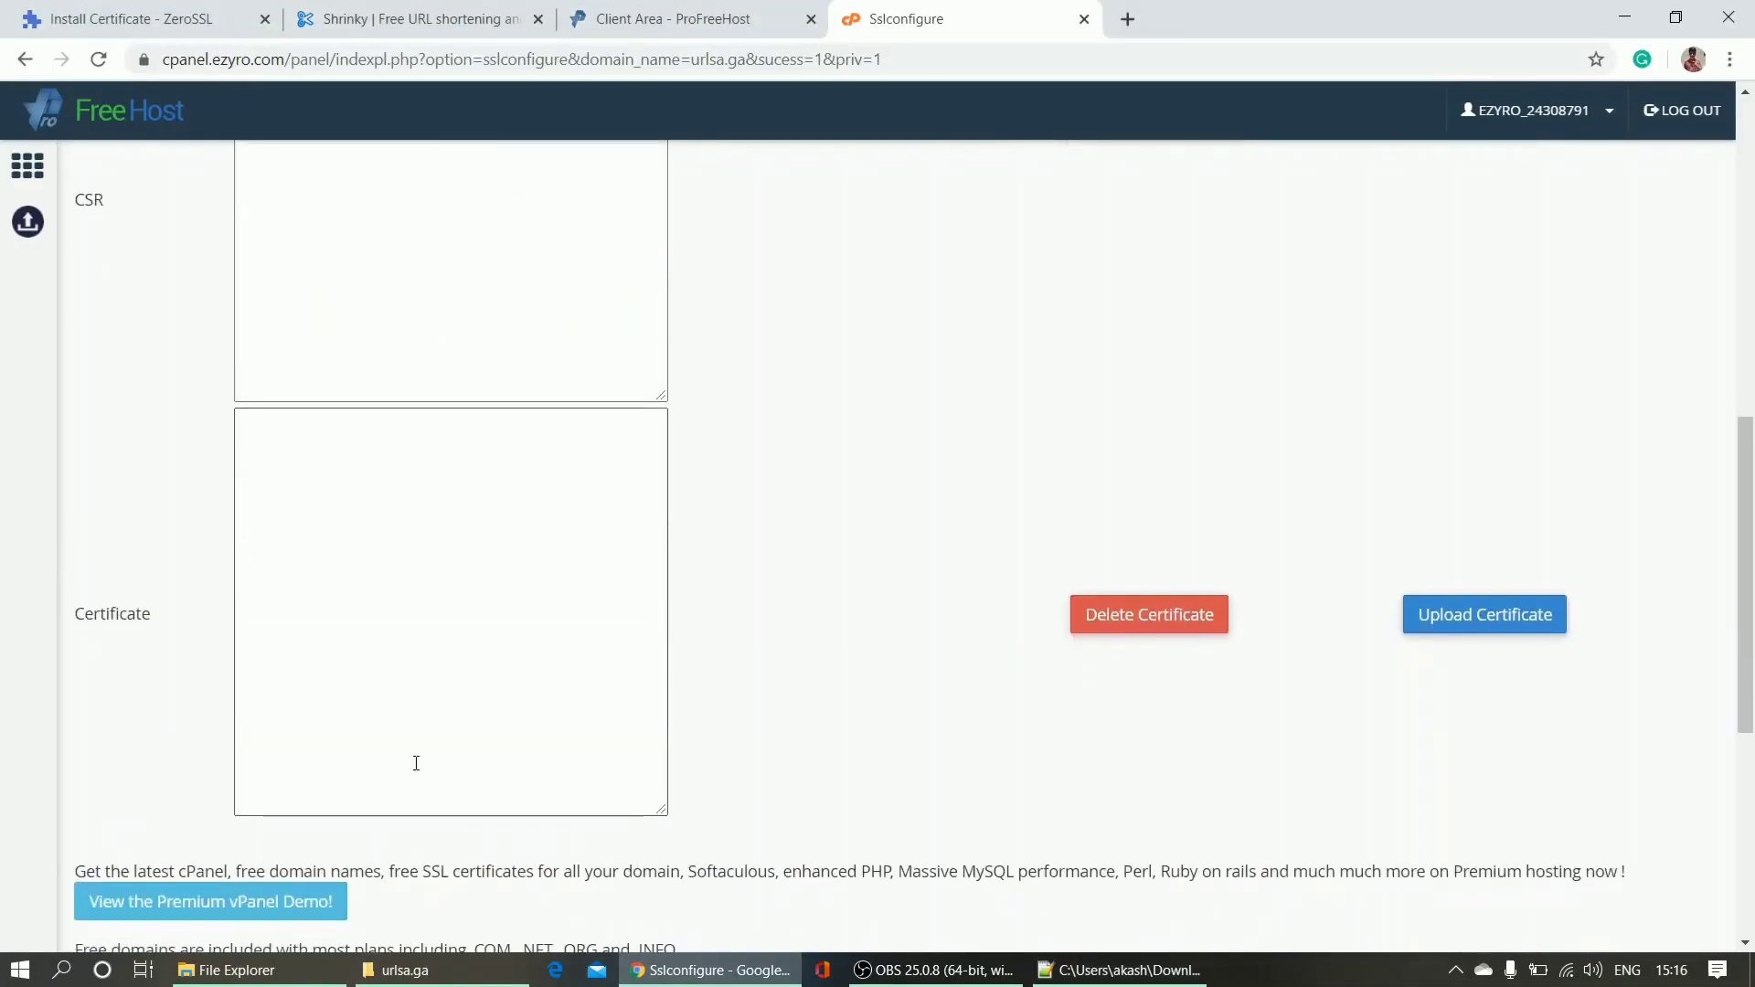
{"action": "scroll", "coordinate": [416, 732], "scroll_direction": "down", "scroll_amount": 2}
{"action": "left_click", "coordinate": [396, 536]}
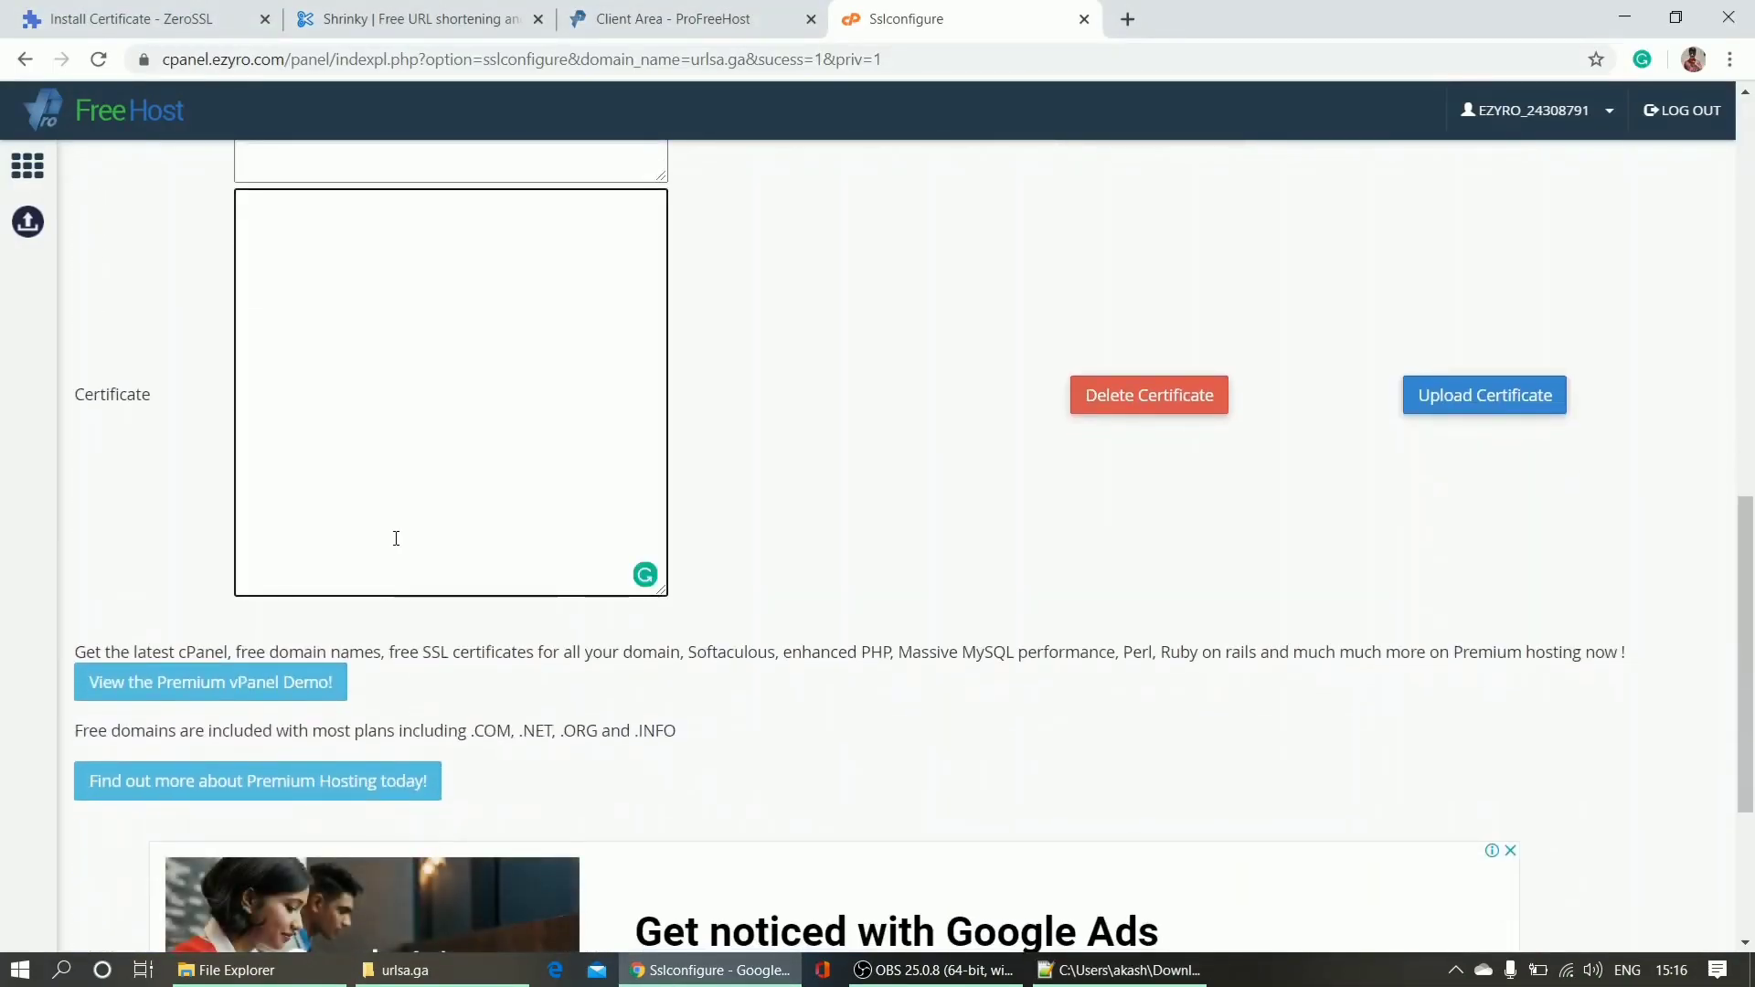
{"action": "key", "text": "ctrl+v"}
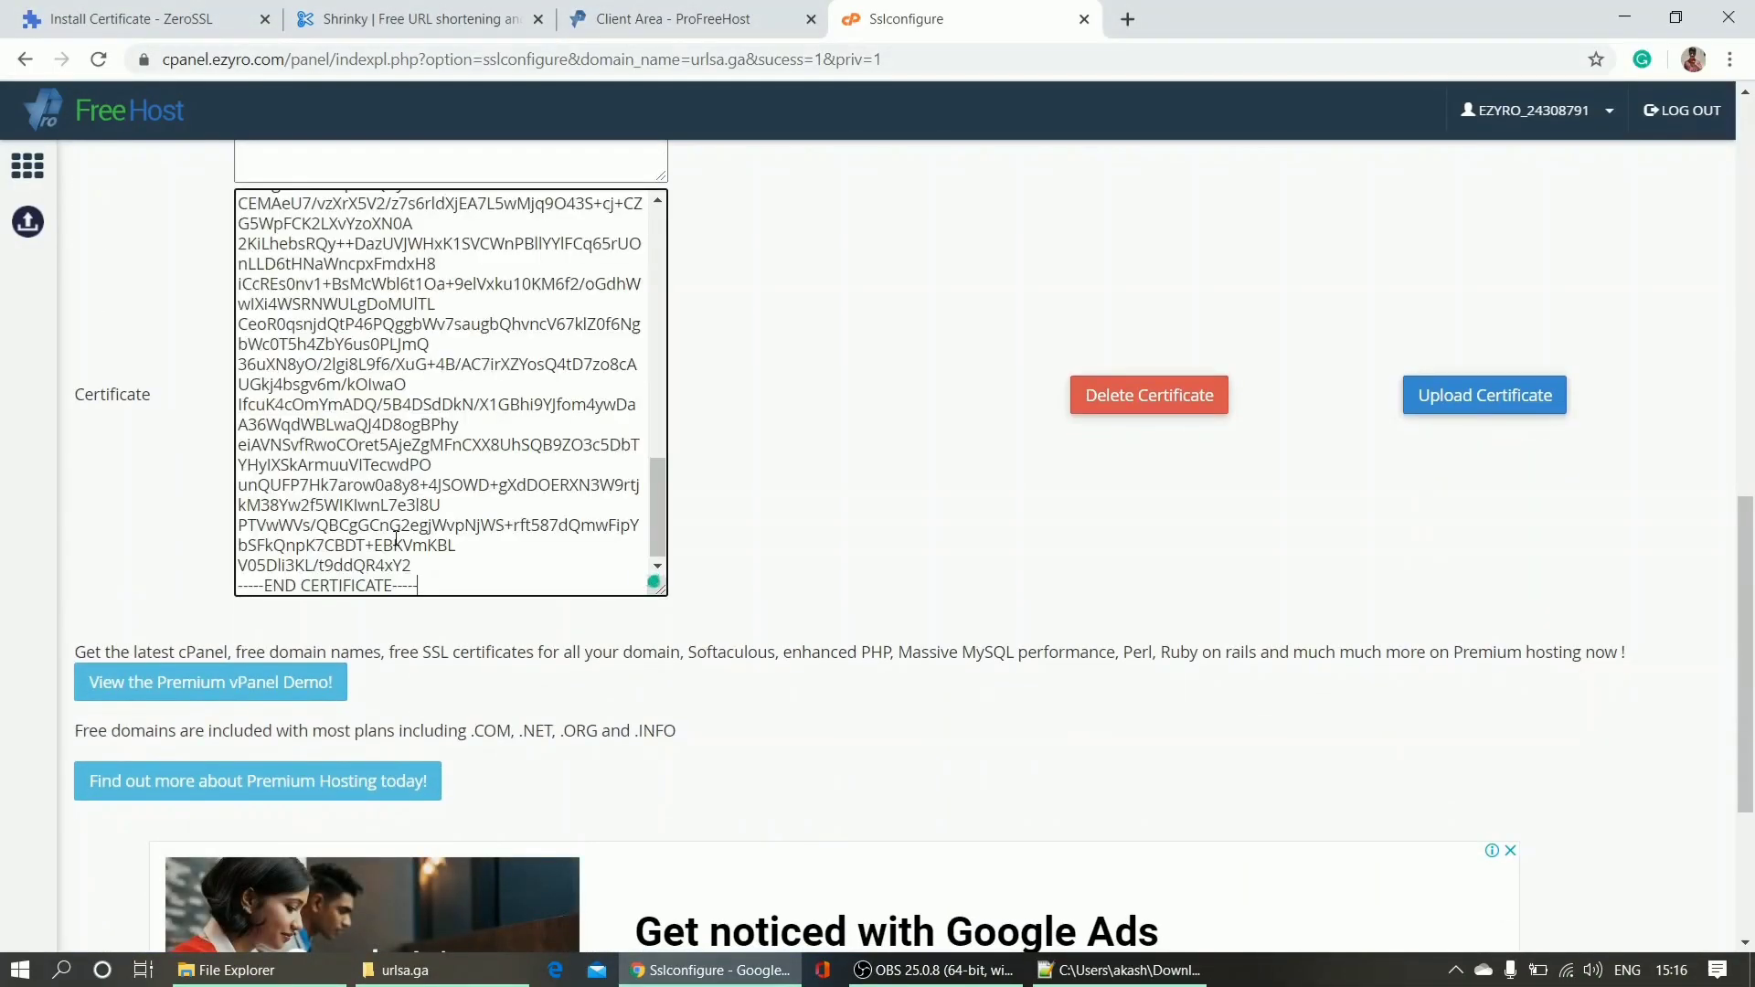
{"action": "left_click", "coordinate": [1499, 393]}
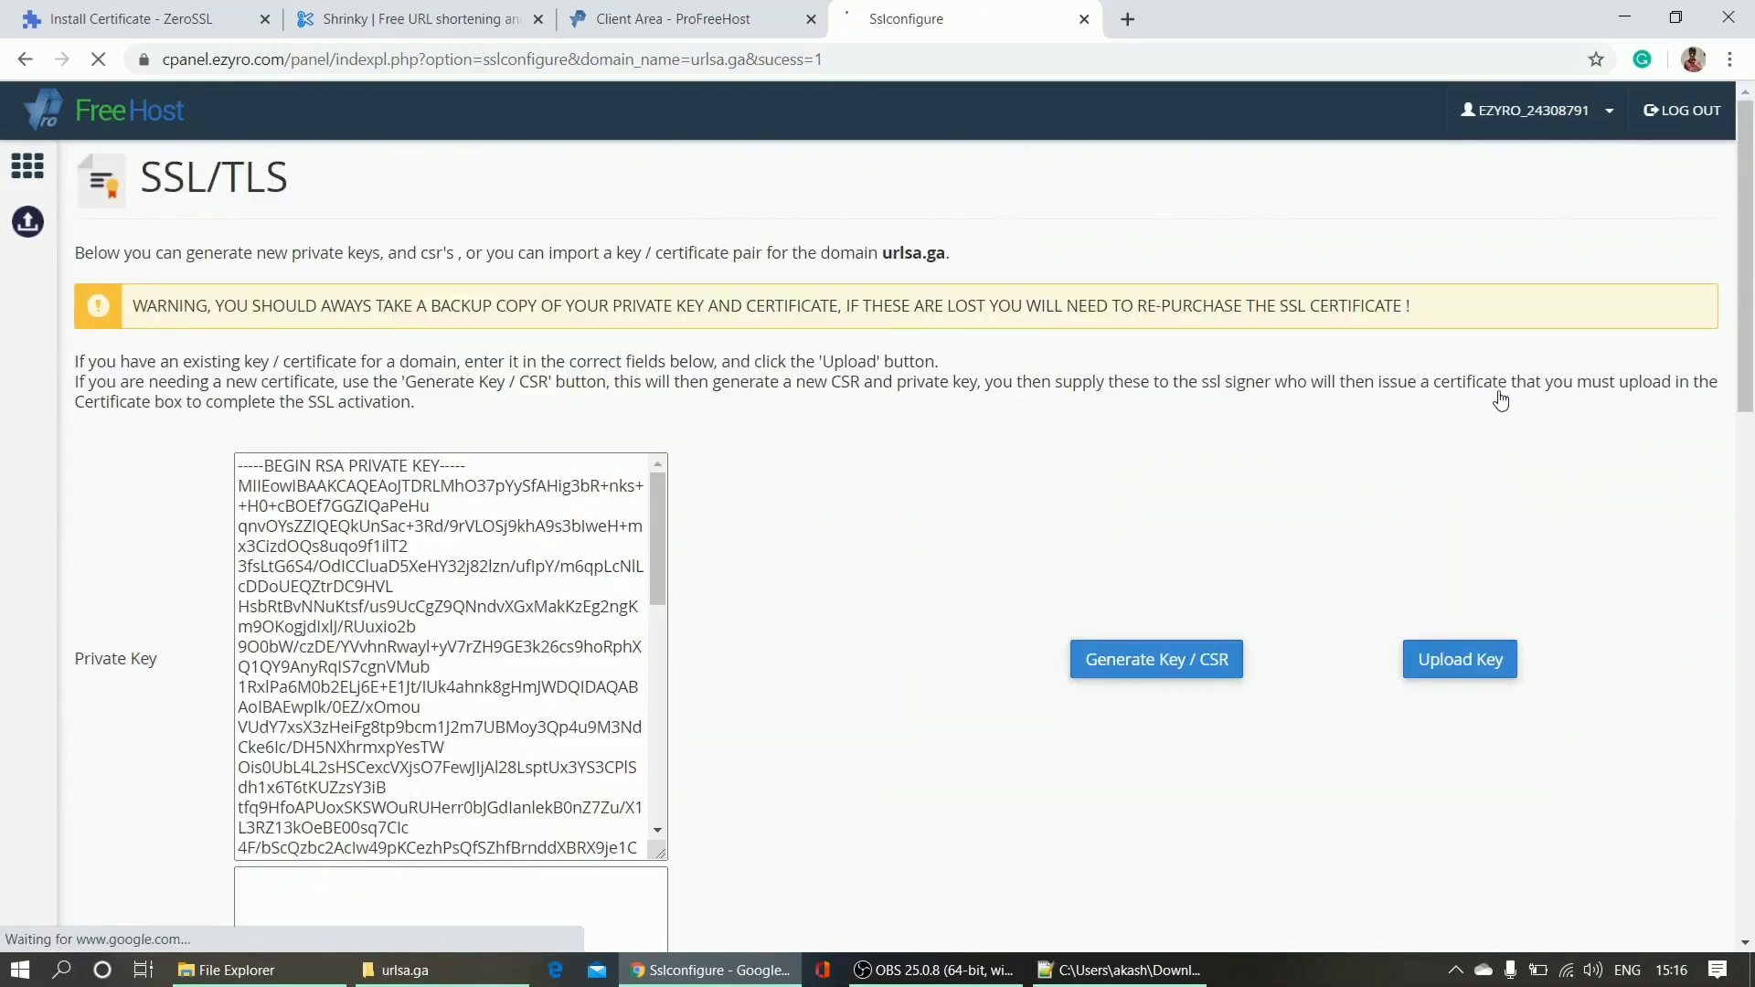
{"action": "type", "text": "https"}
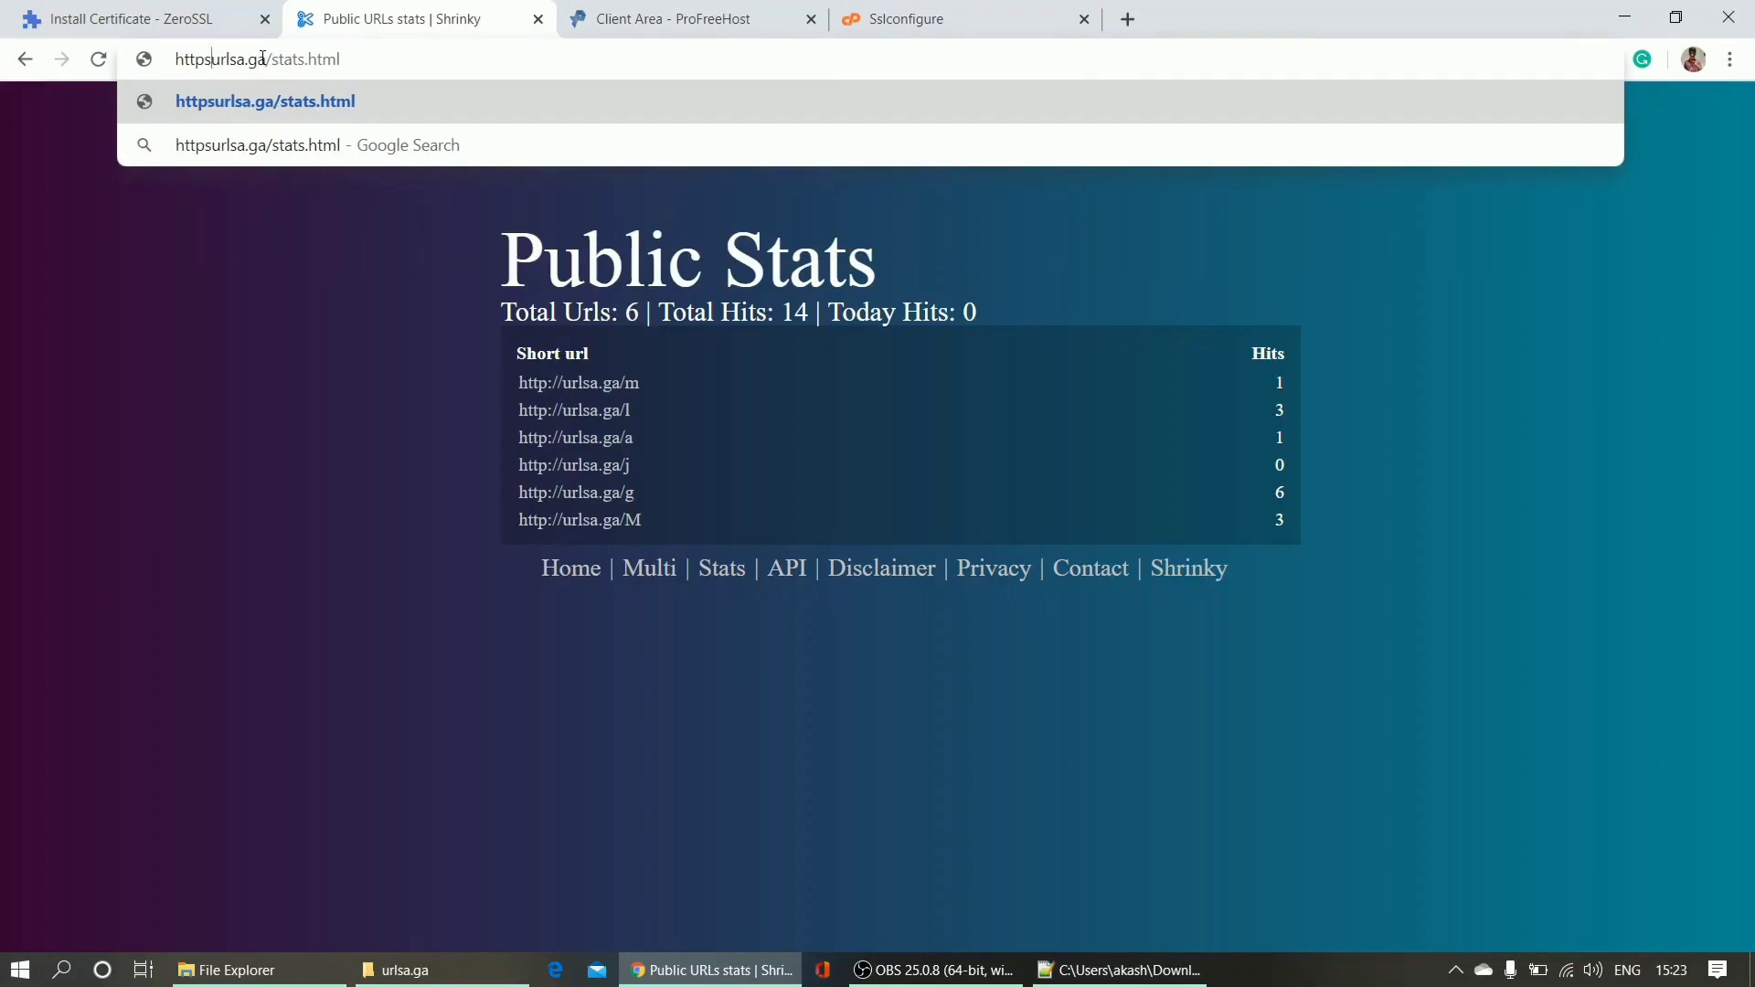
{"action": "type", "text": ":"}
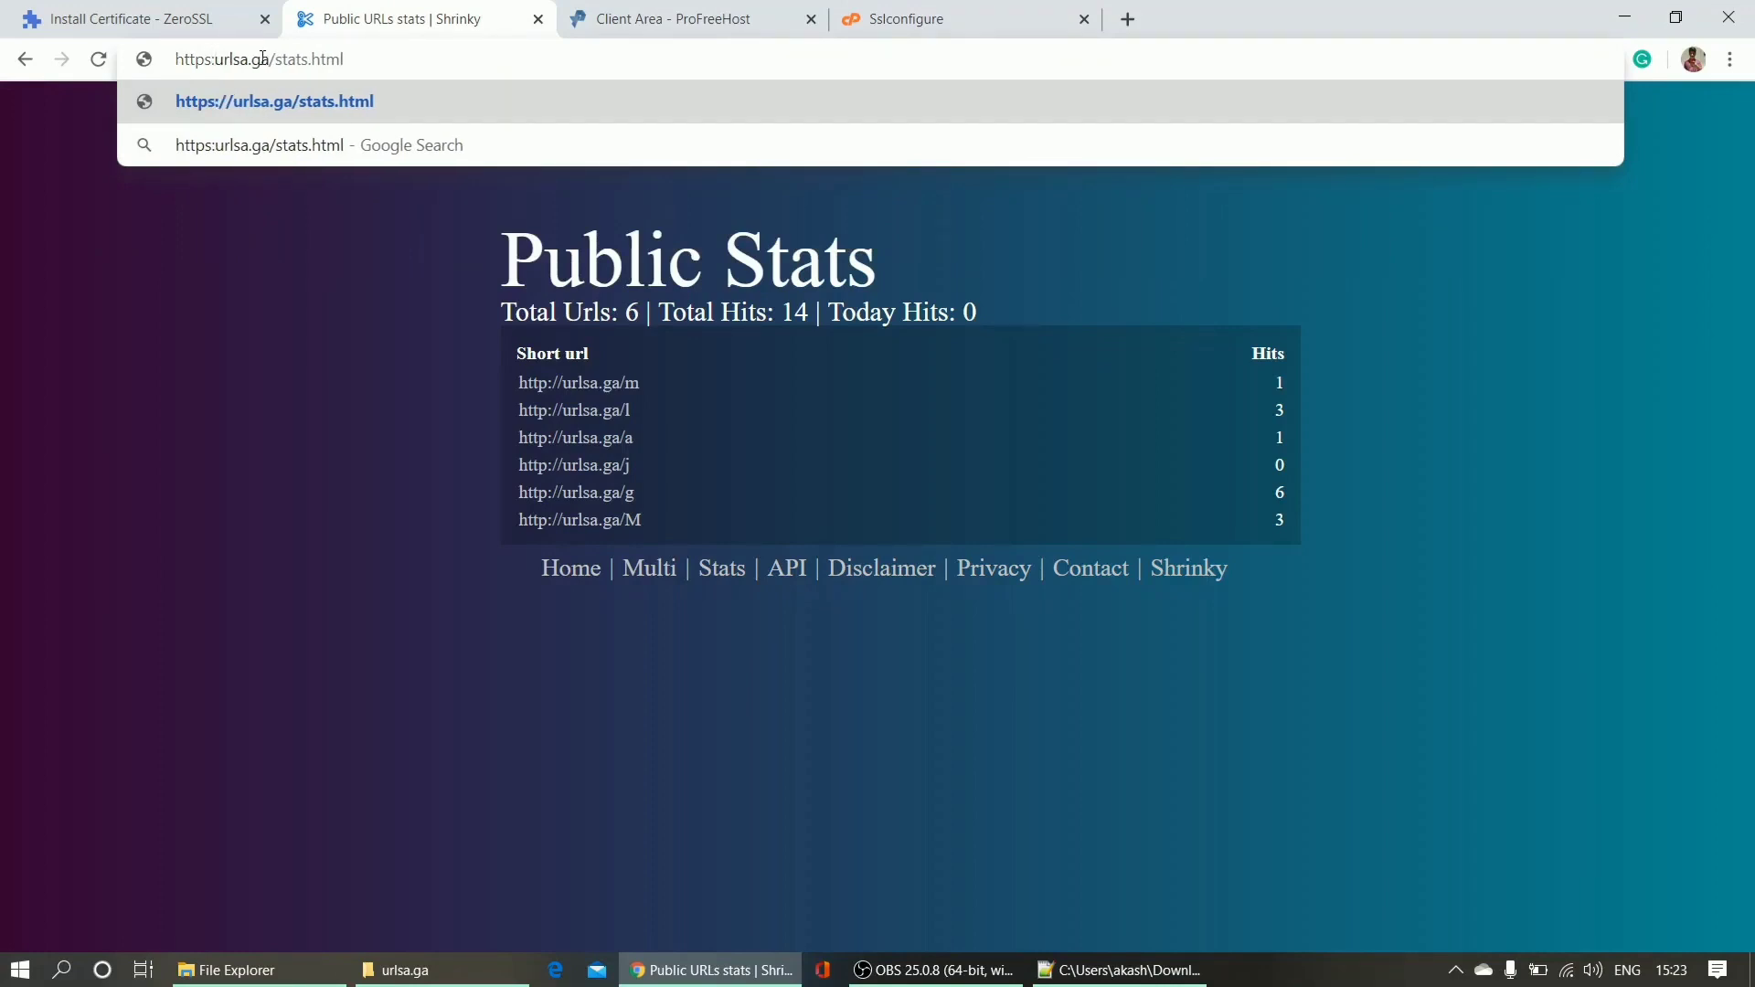
{"action": "type", "text": "//"}
{"action": "key", "text": "Return"}
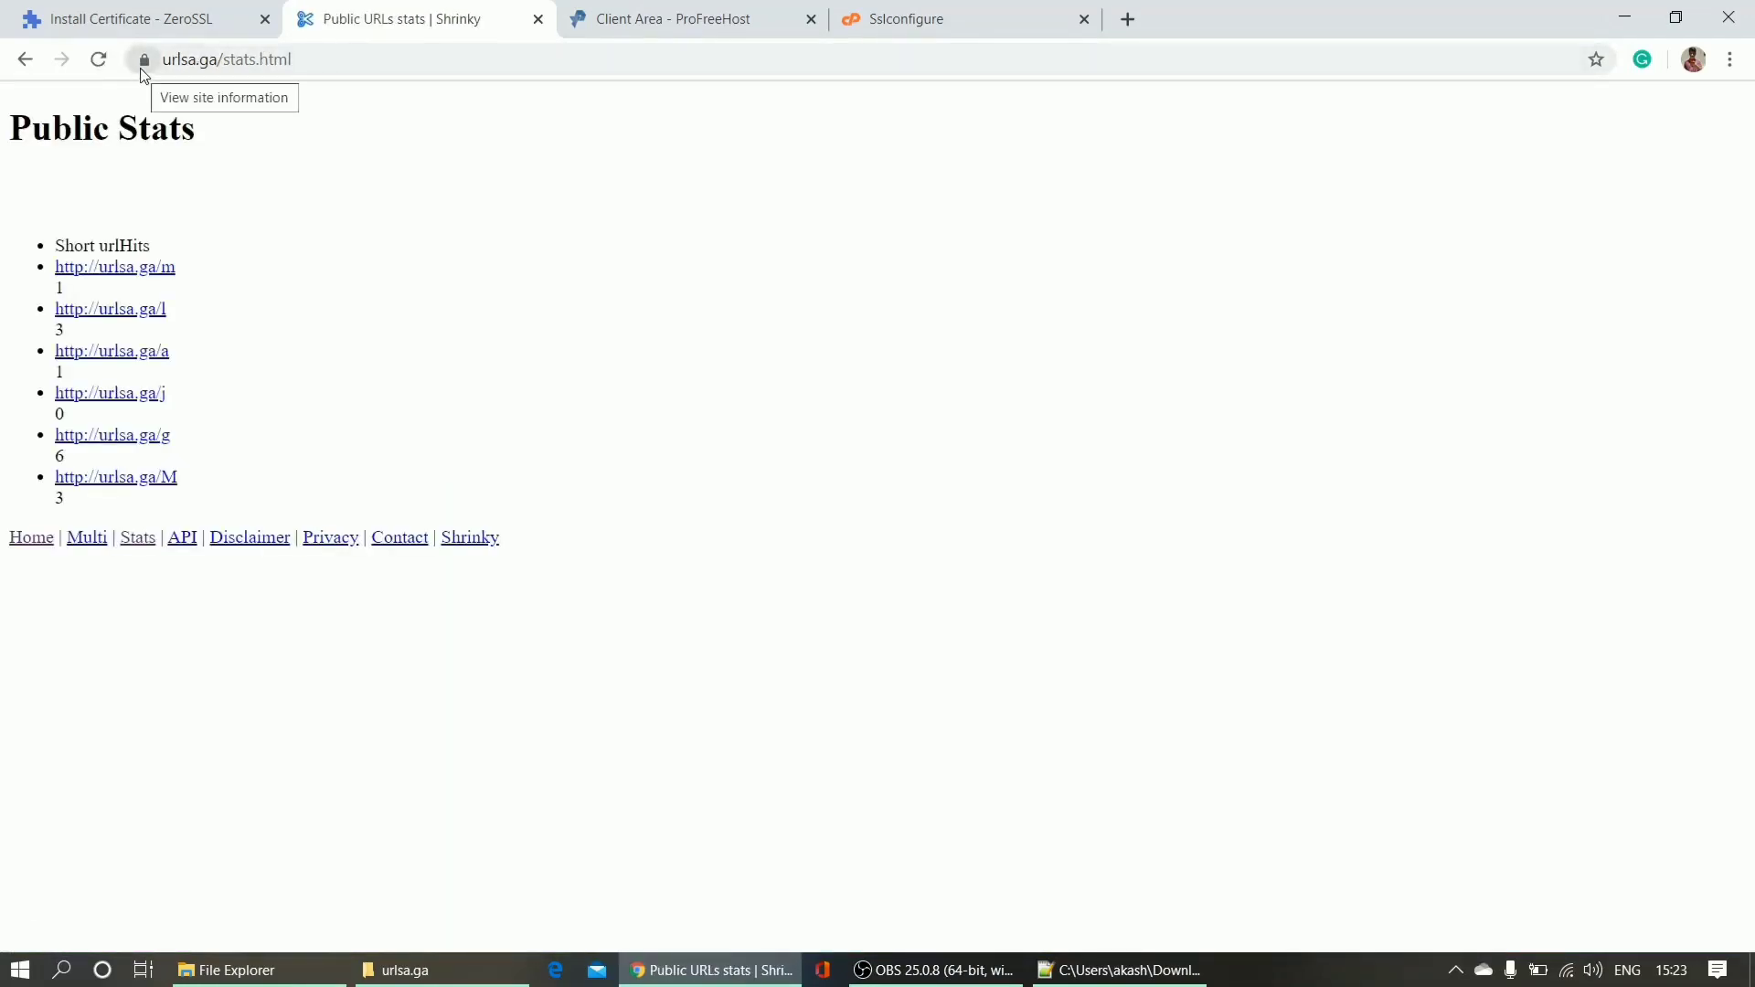
{"action": "left_click", "coordinate": [144, 60]}
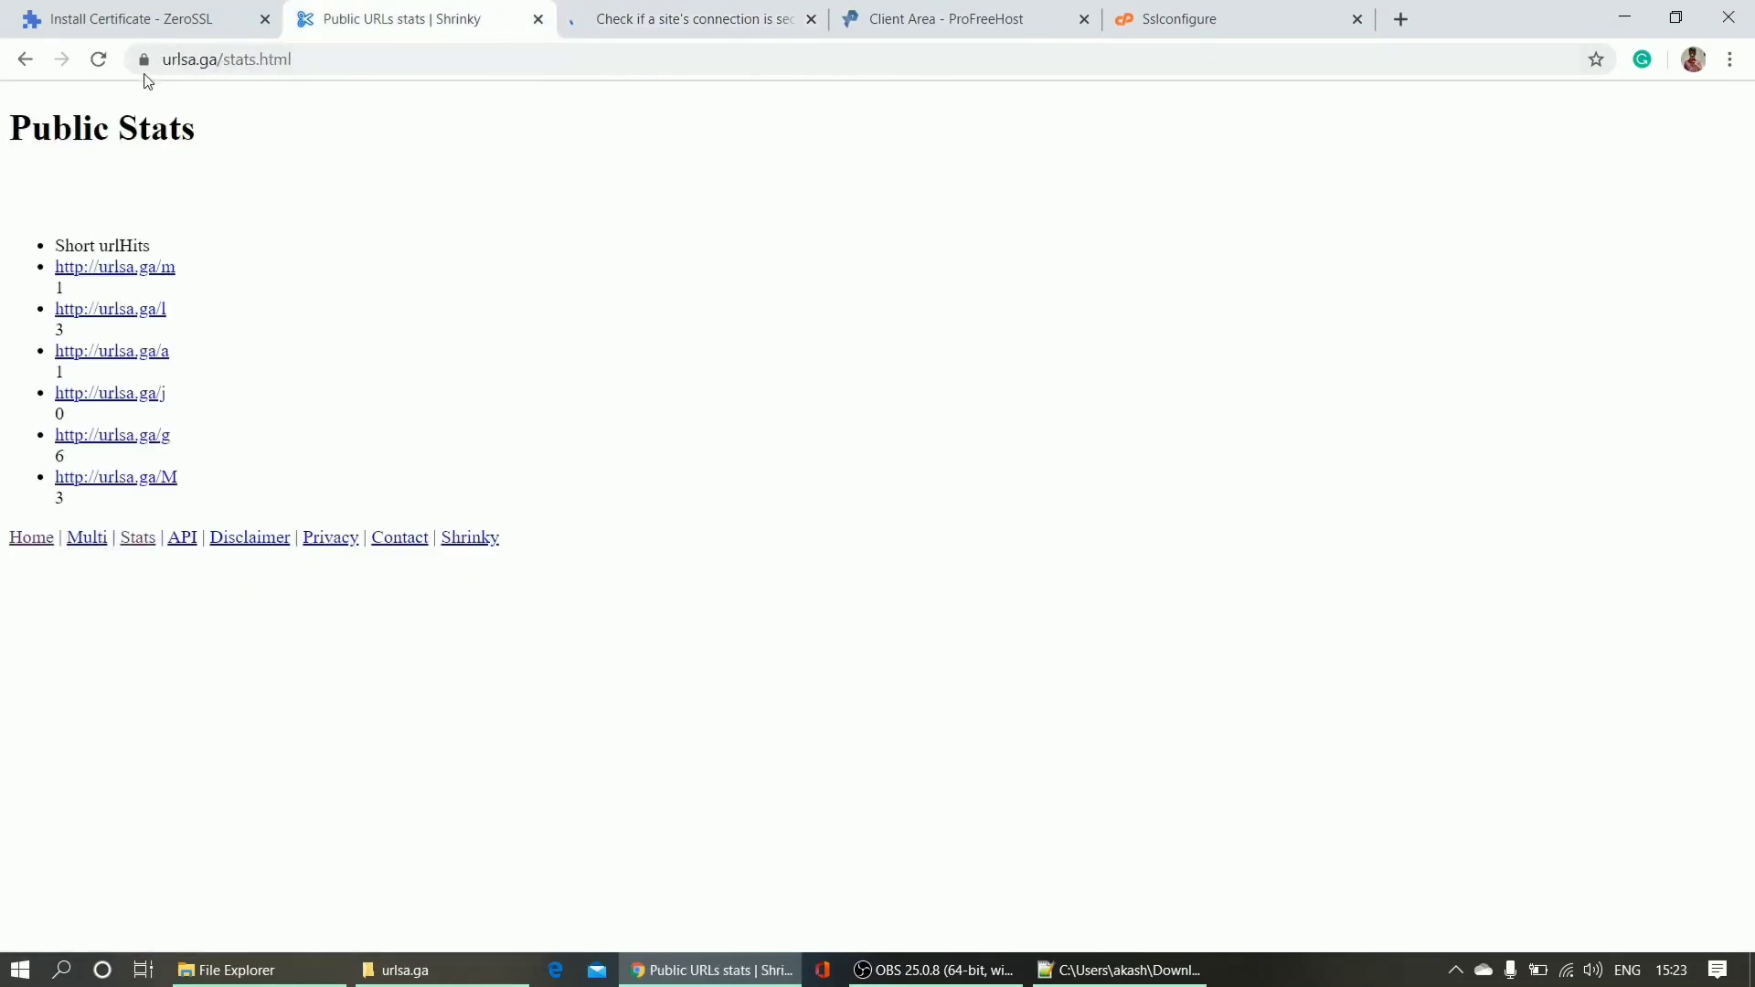
{"action": "left_click", "coordinate": [144, 60]}
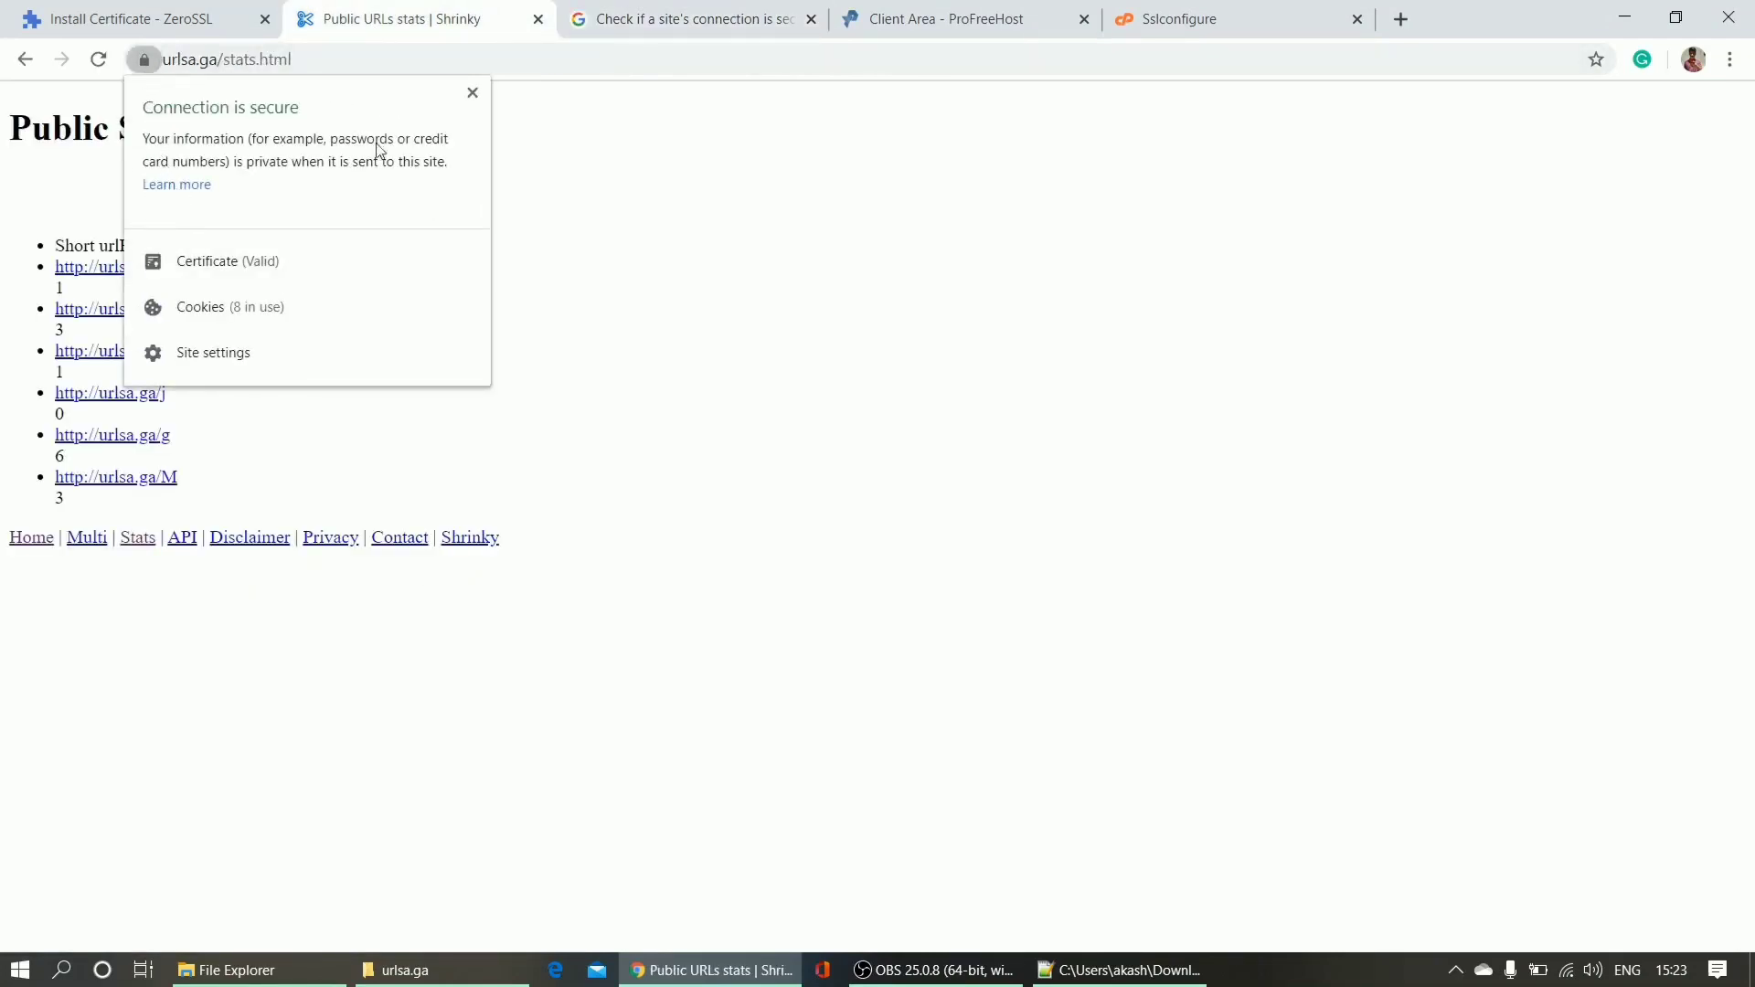